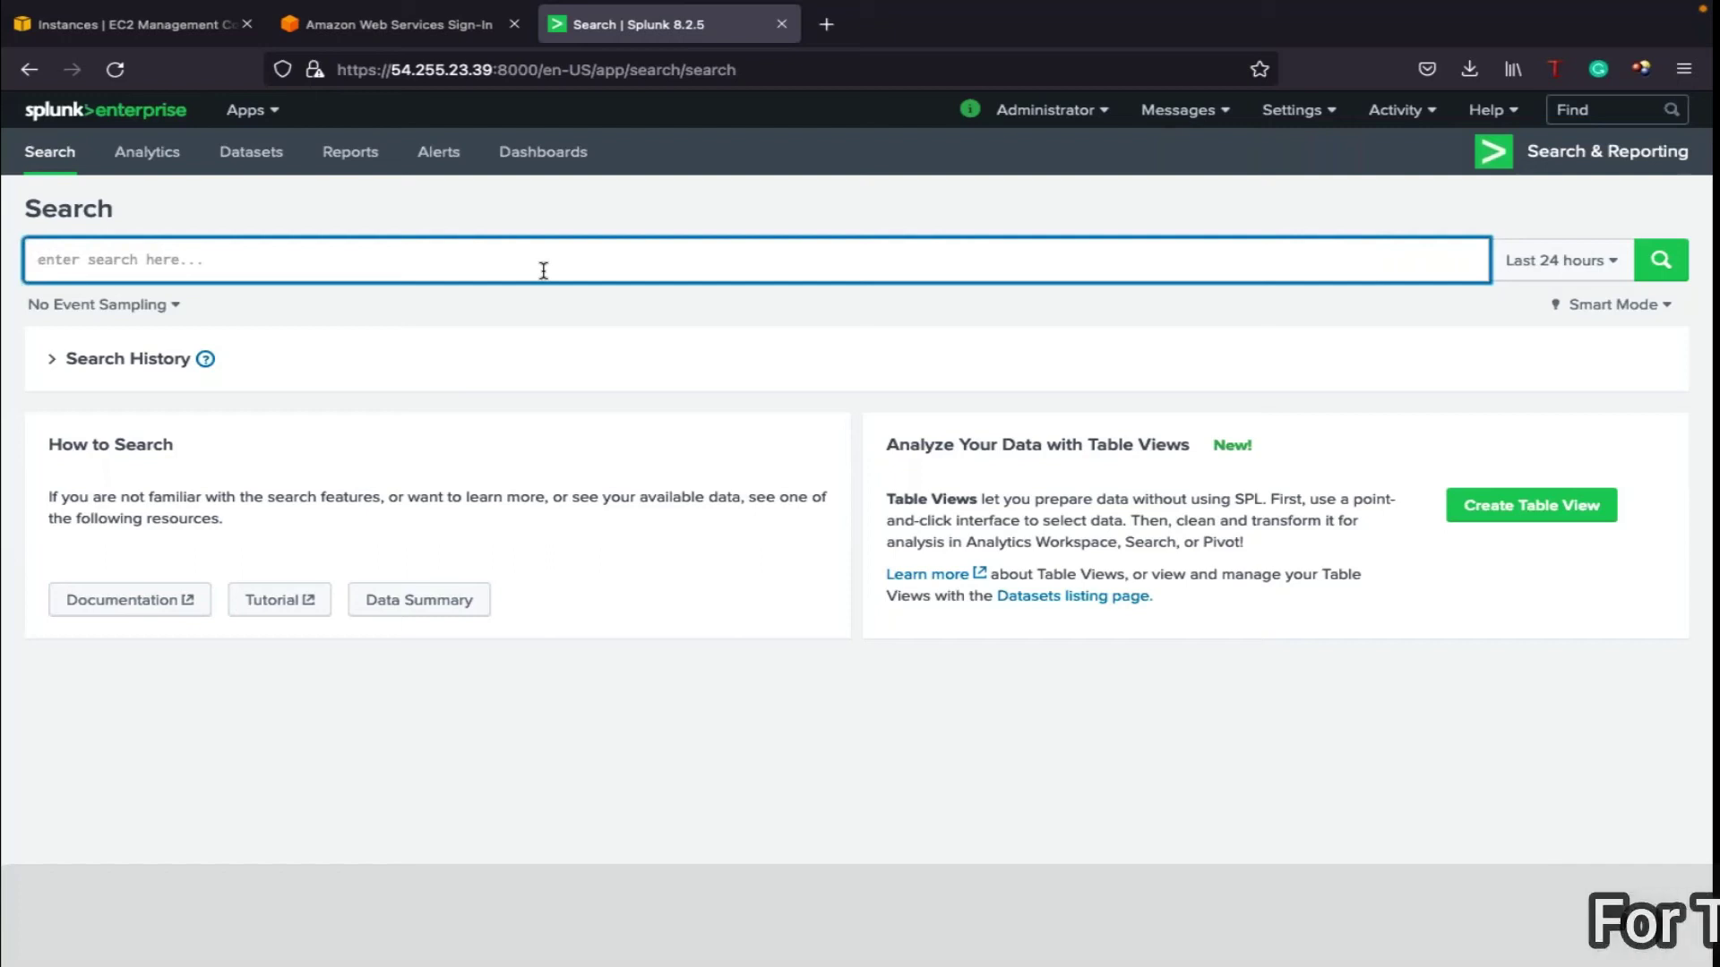
# - Enter the base search index="net_index" sourcetype="access_combined_wcookie", with both values fully enclosed in quotation marks
pyautogui.write('="')
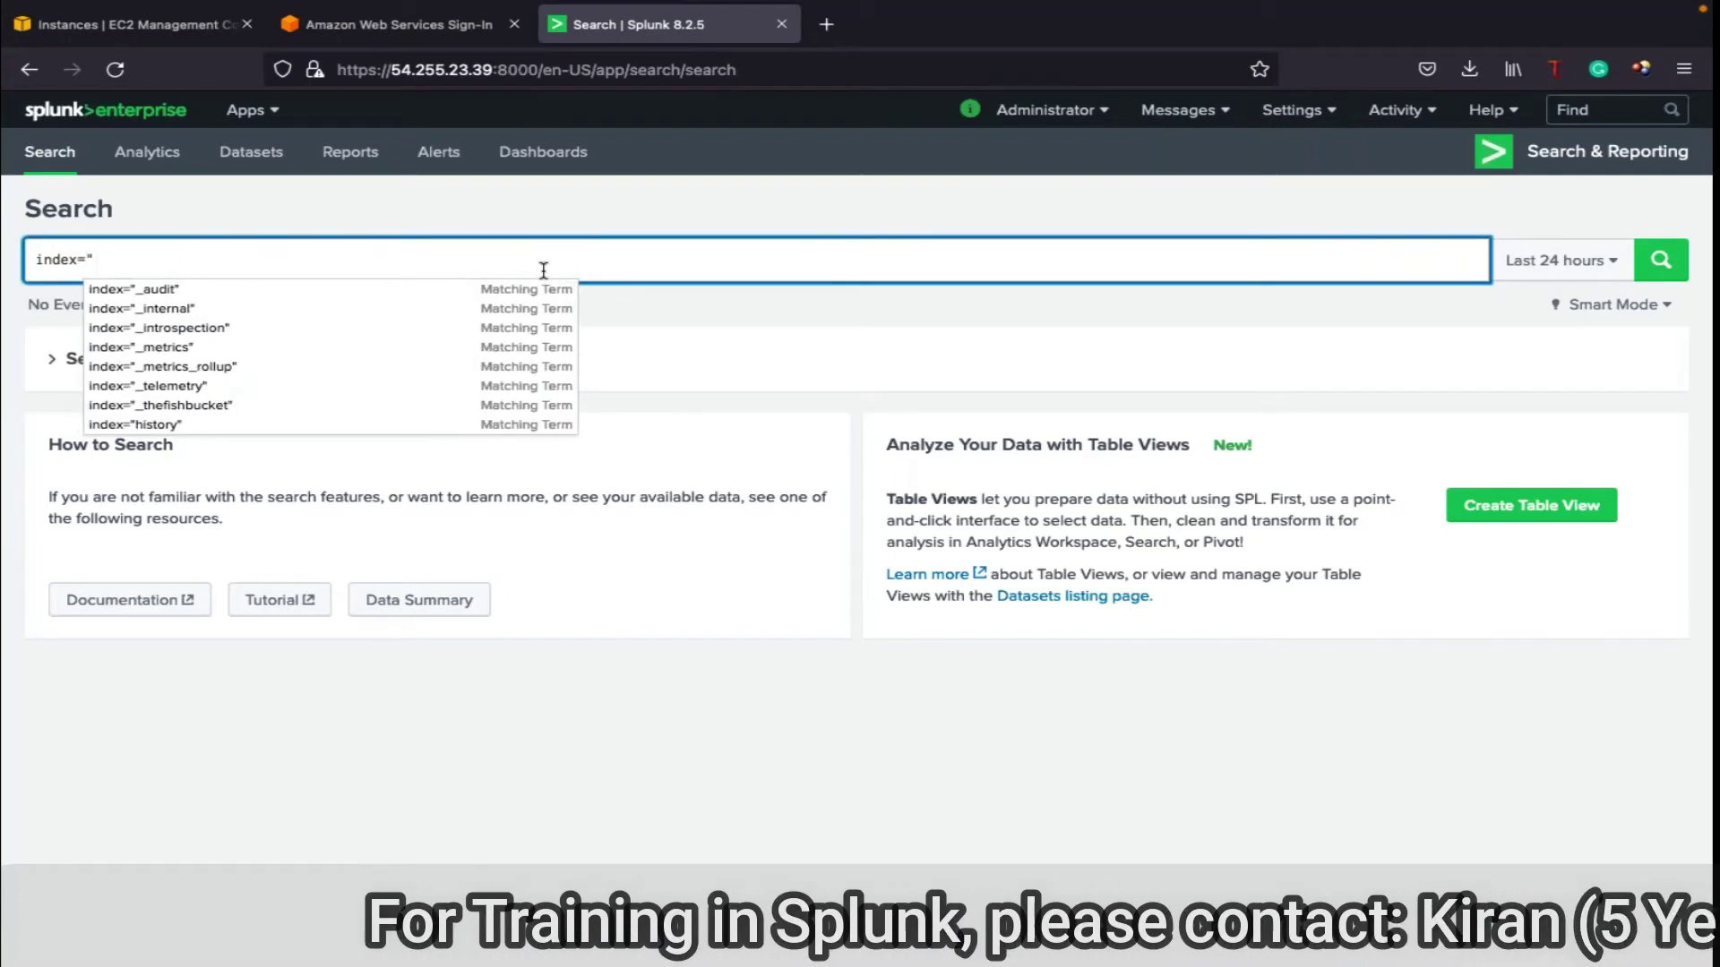
pyautogui.write('net_index s')
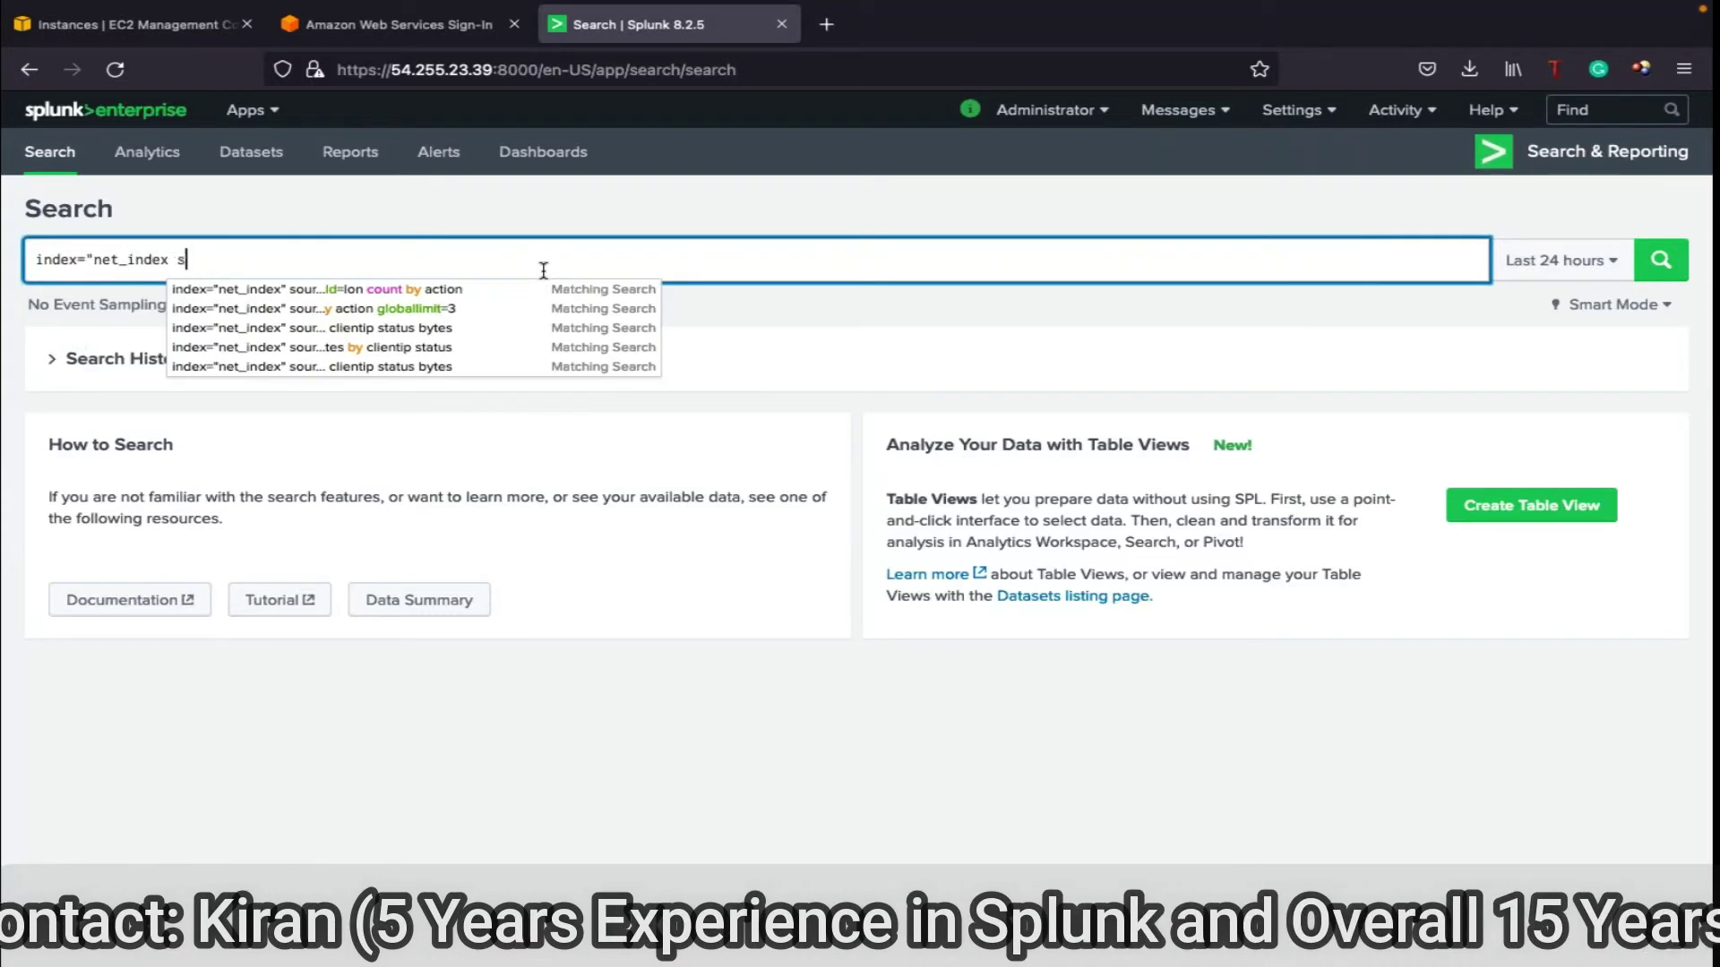
pyautogui.write('ourcetype')
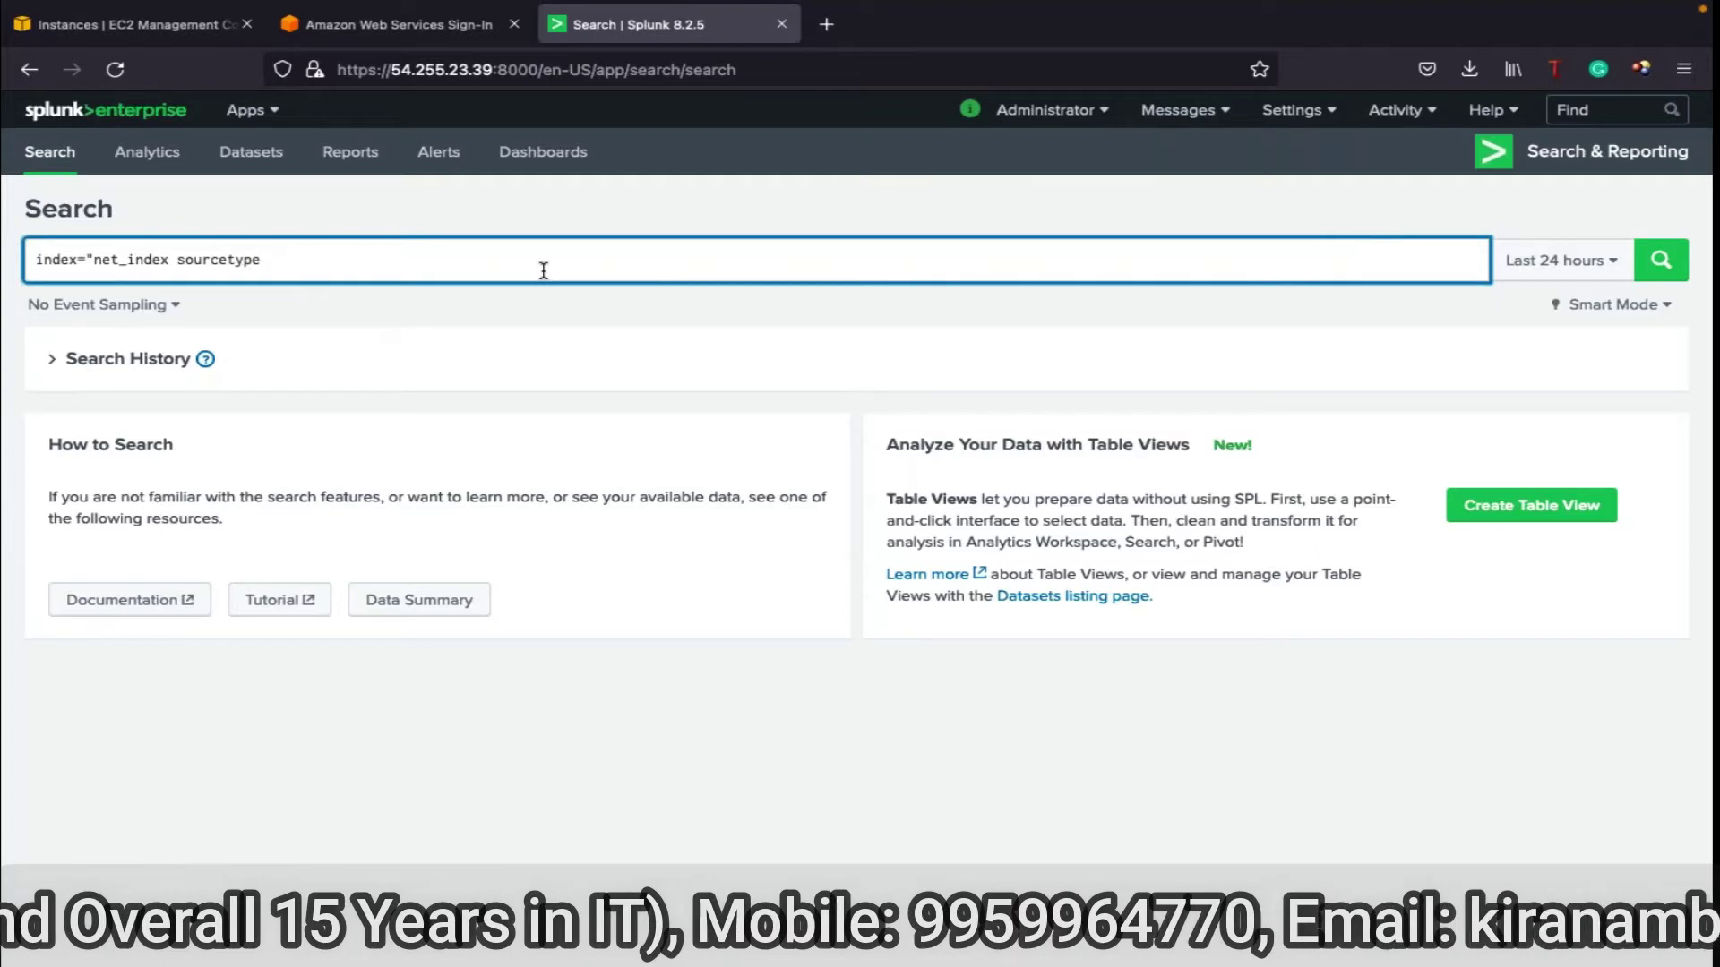
pyautogui.write('="access')
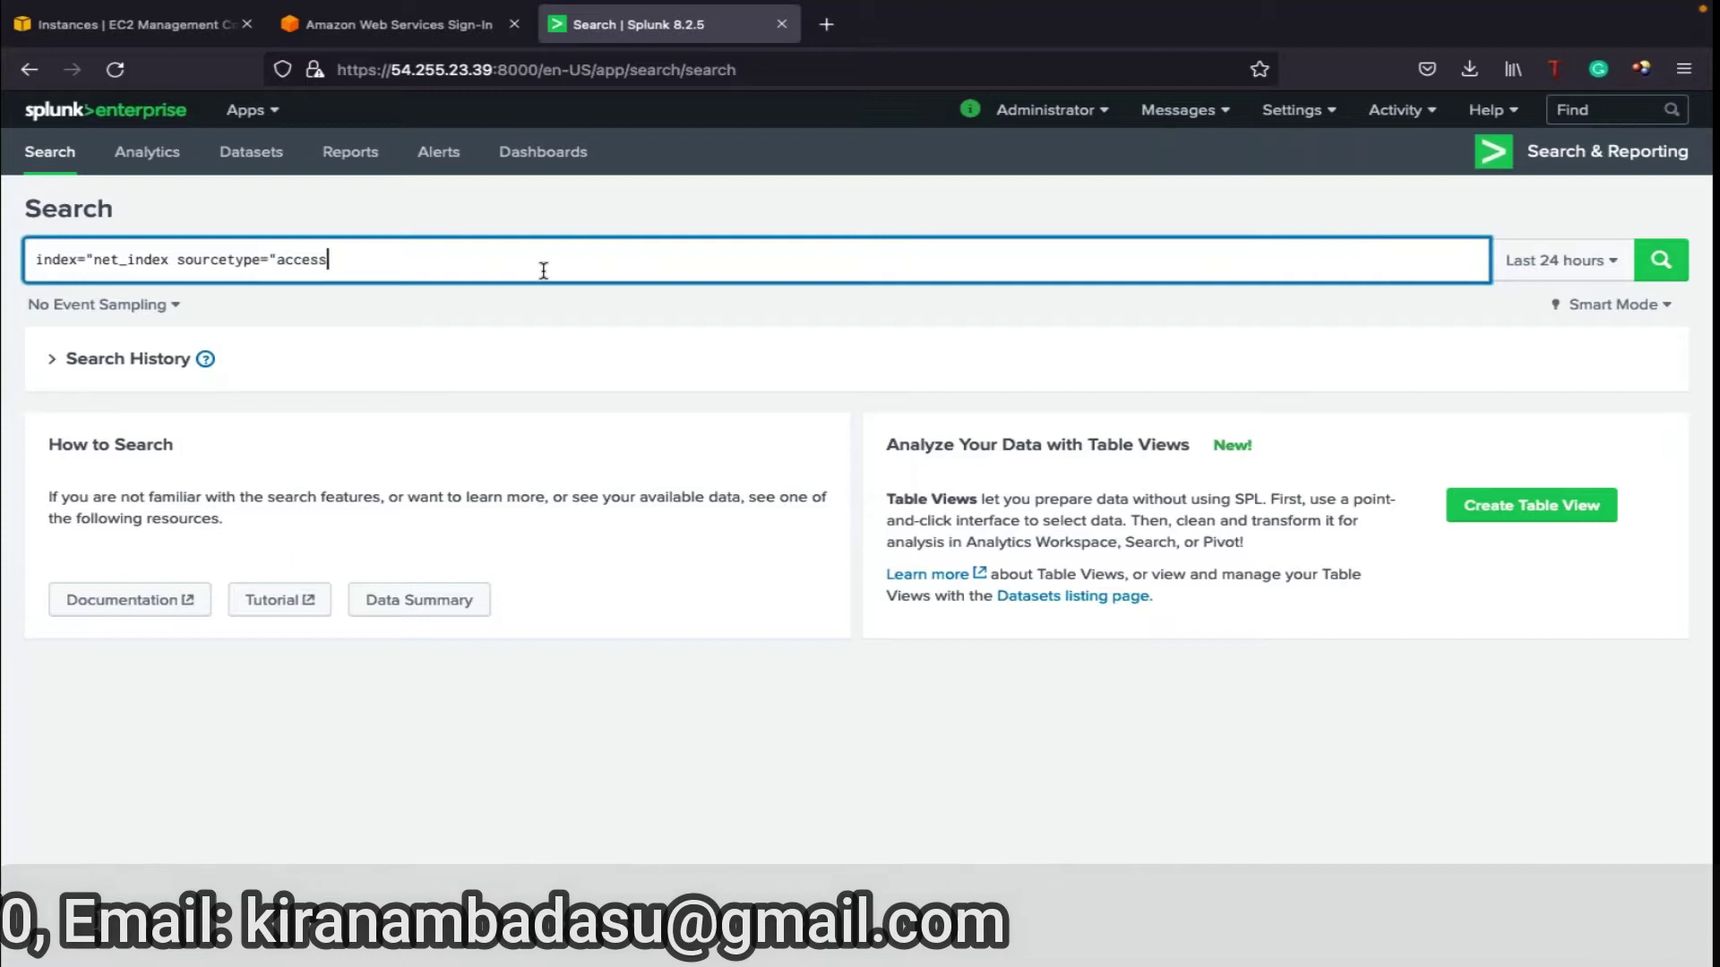
pyautogui.write('_comb')
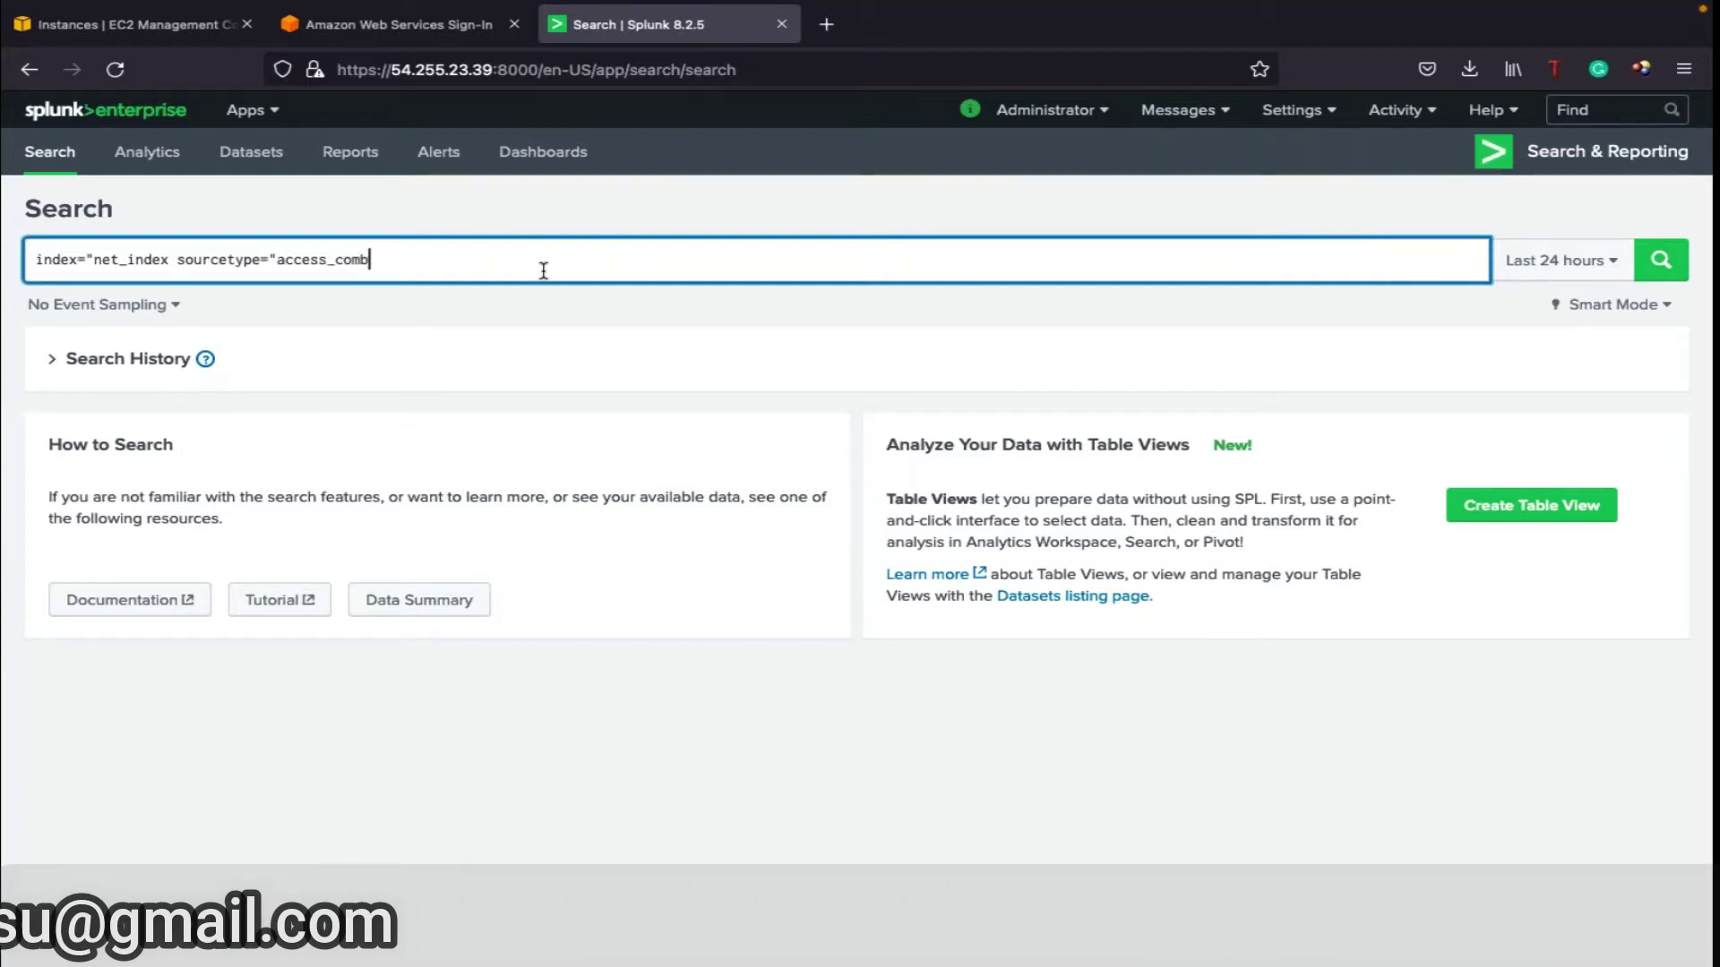
pyautogui.write('ined_w')
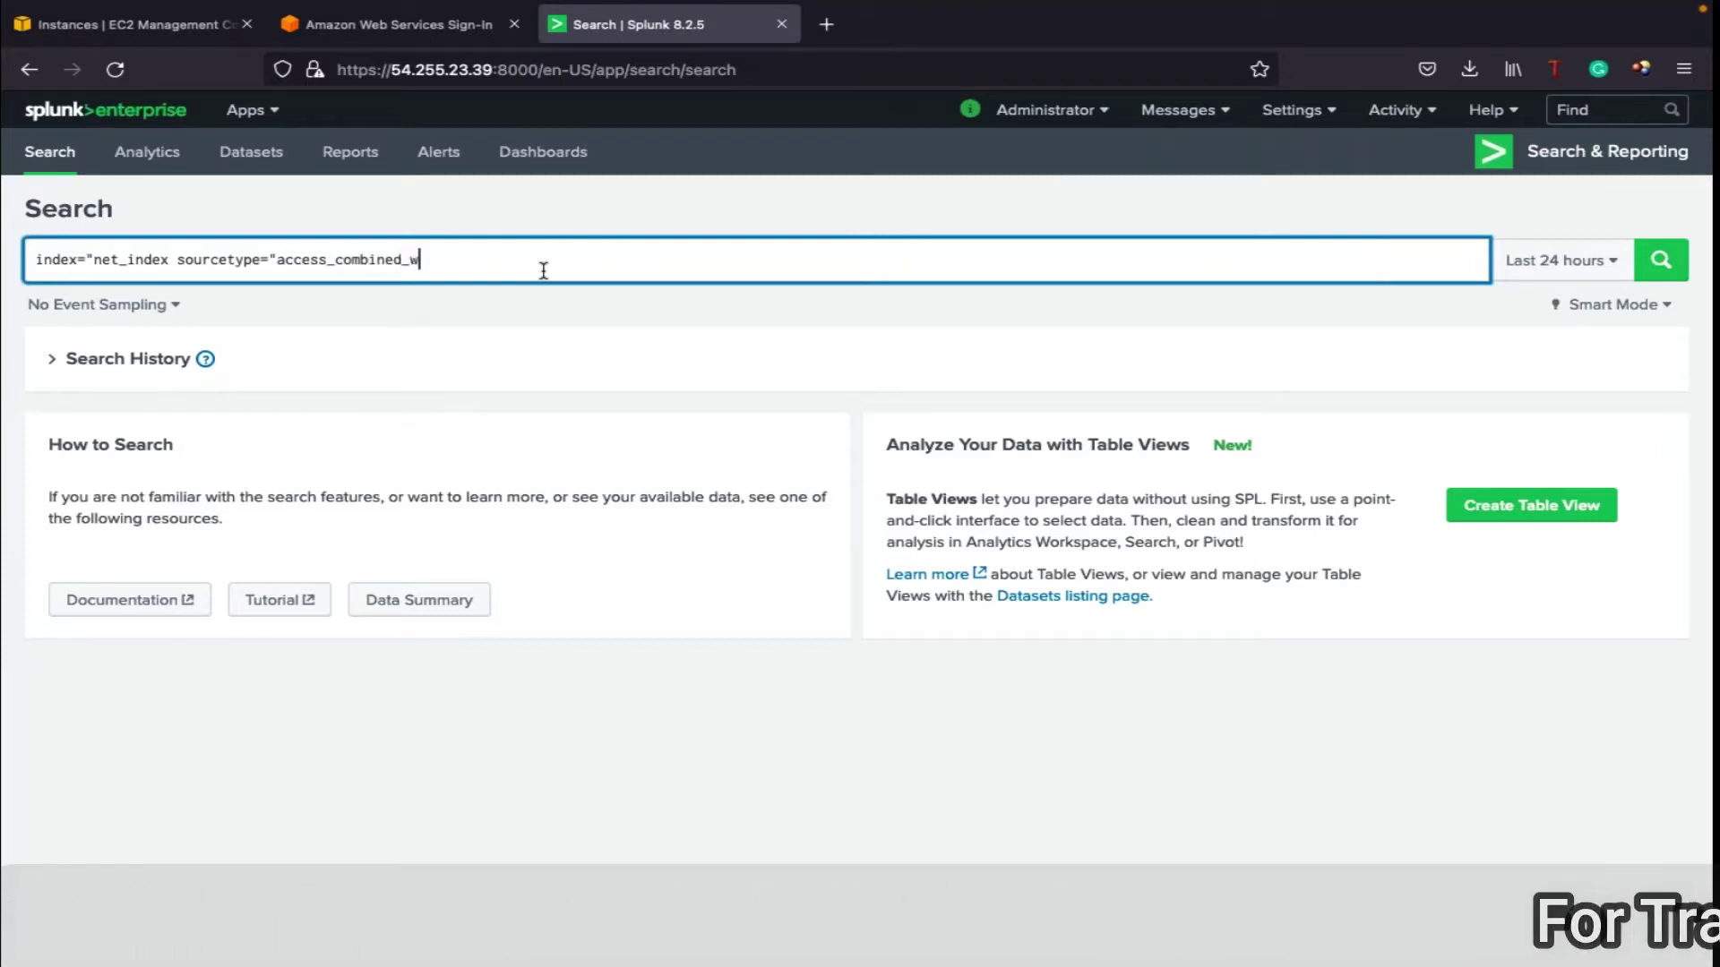
pyautogui.write('cookie"')
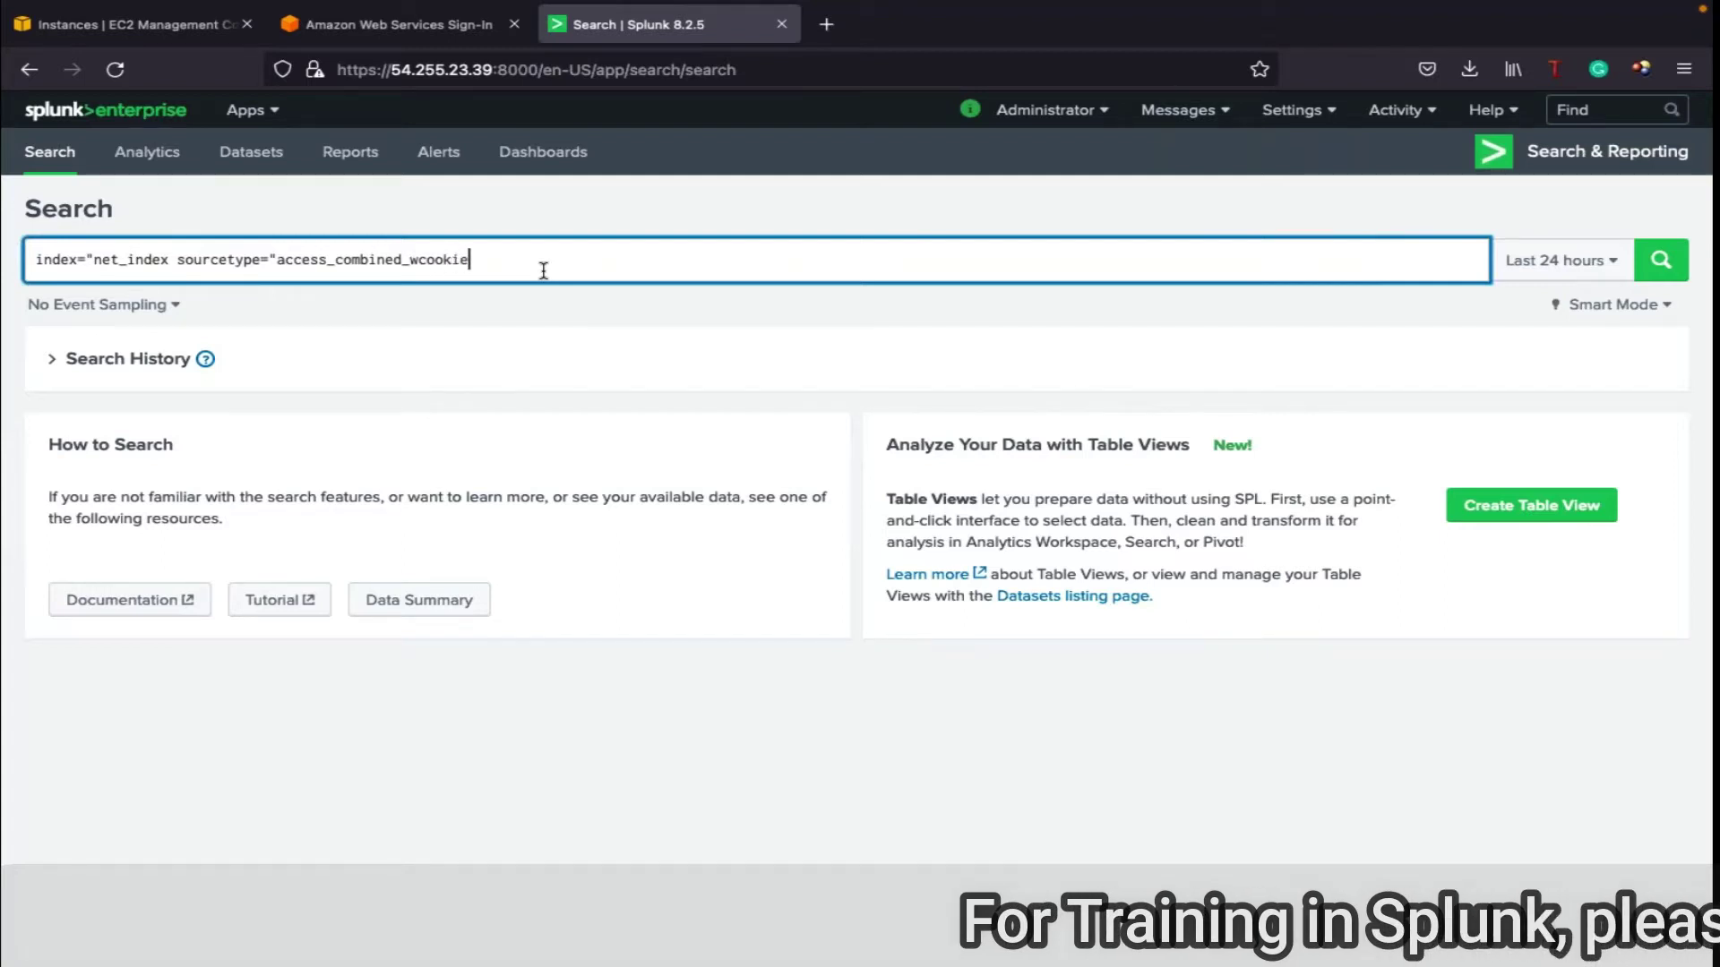
pyautogui.click(168, 259)
pyautogui.write('"')
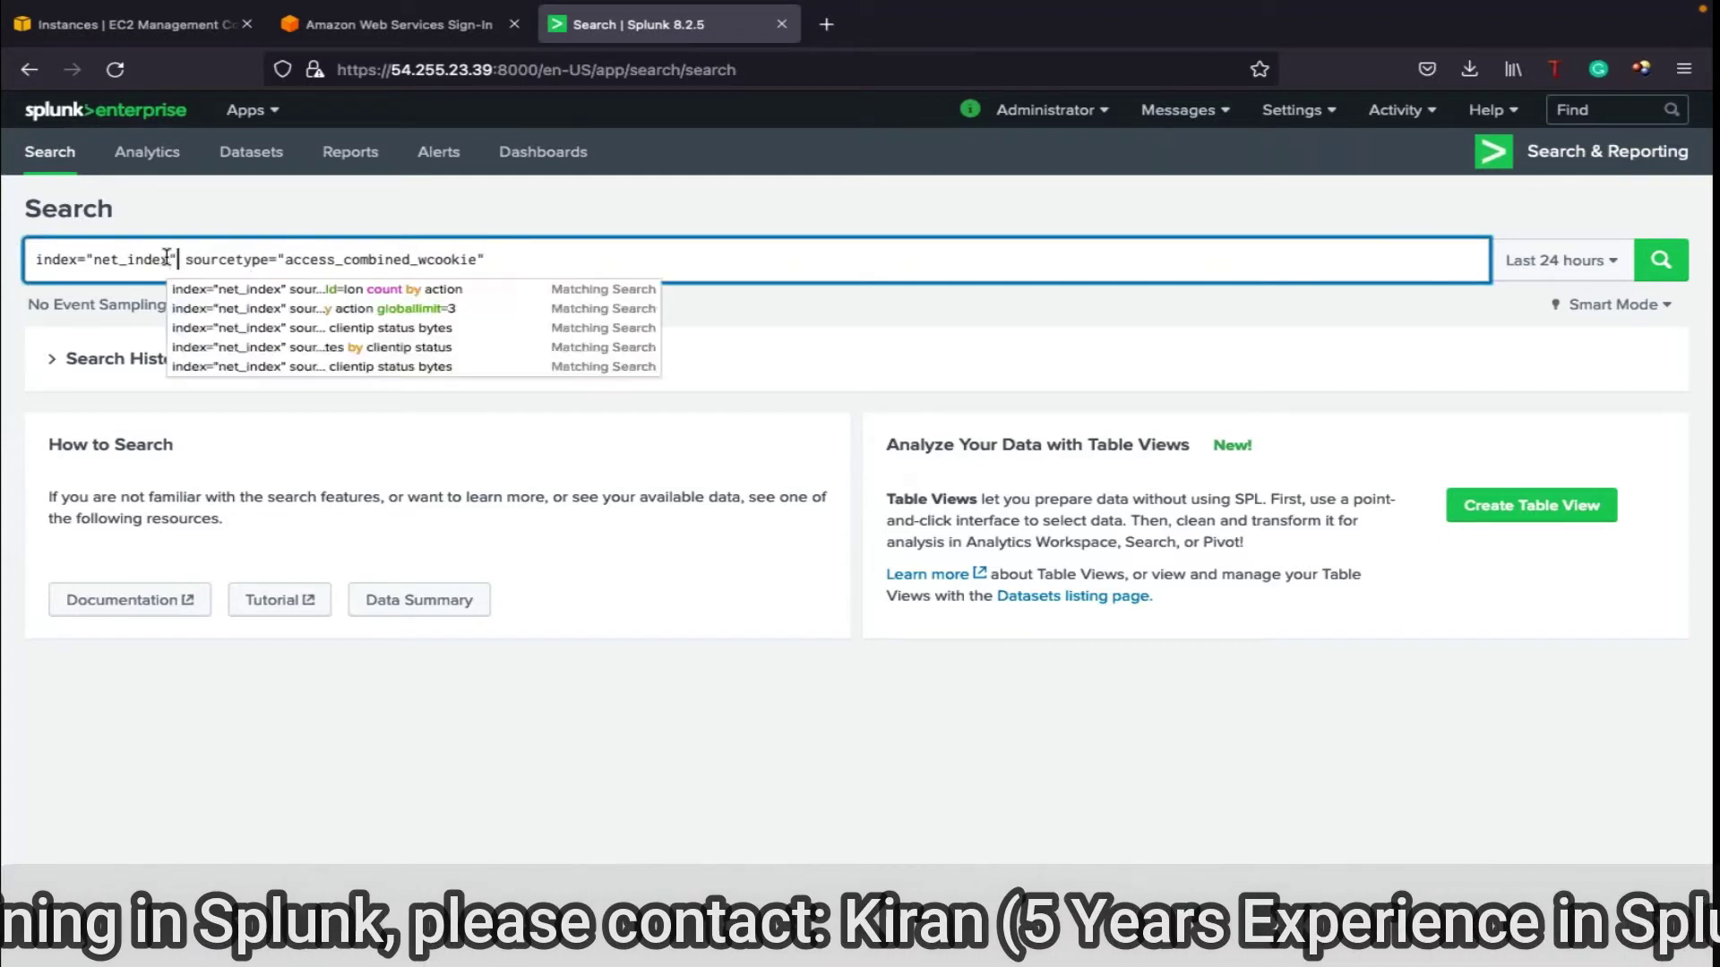
# - Extend the search with a pipe to stats count by status action
pyautogui.click(532, 265)
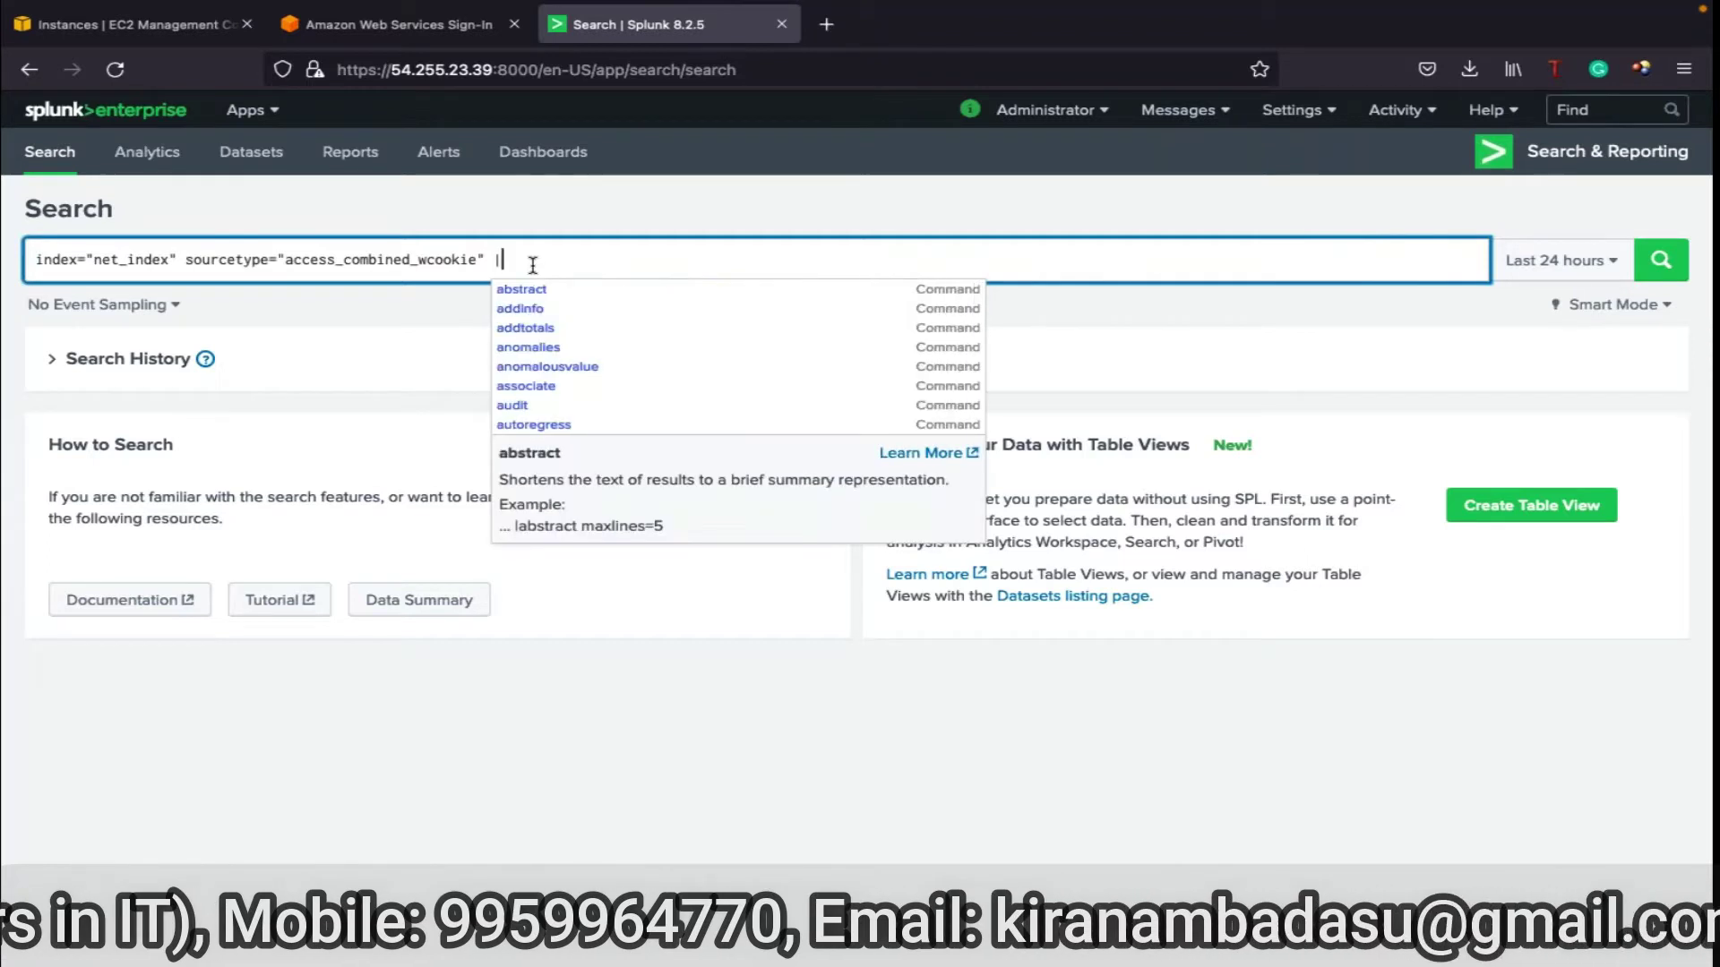
pyautogui.write('| ')
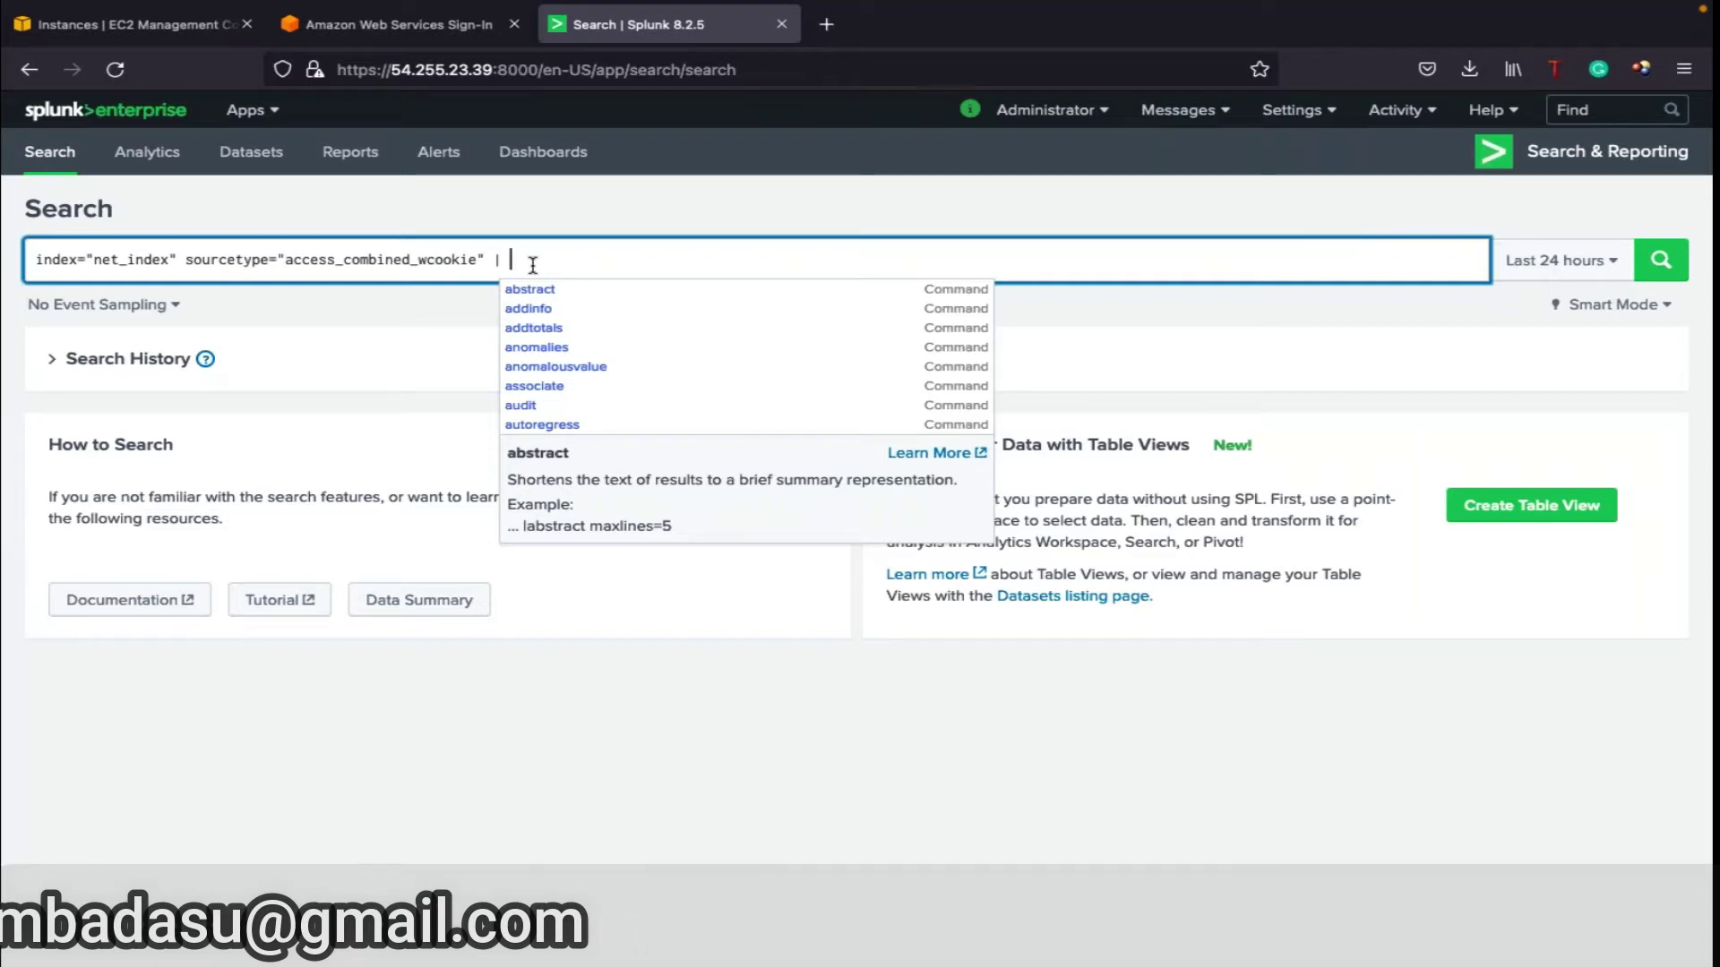
pyautogui.write('stats')
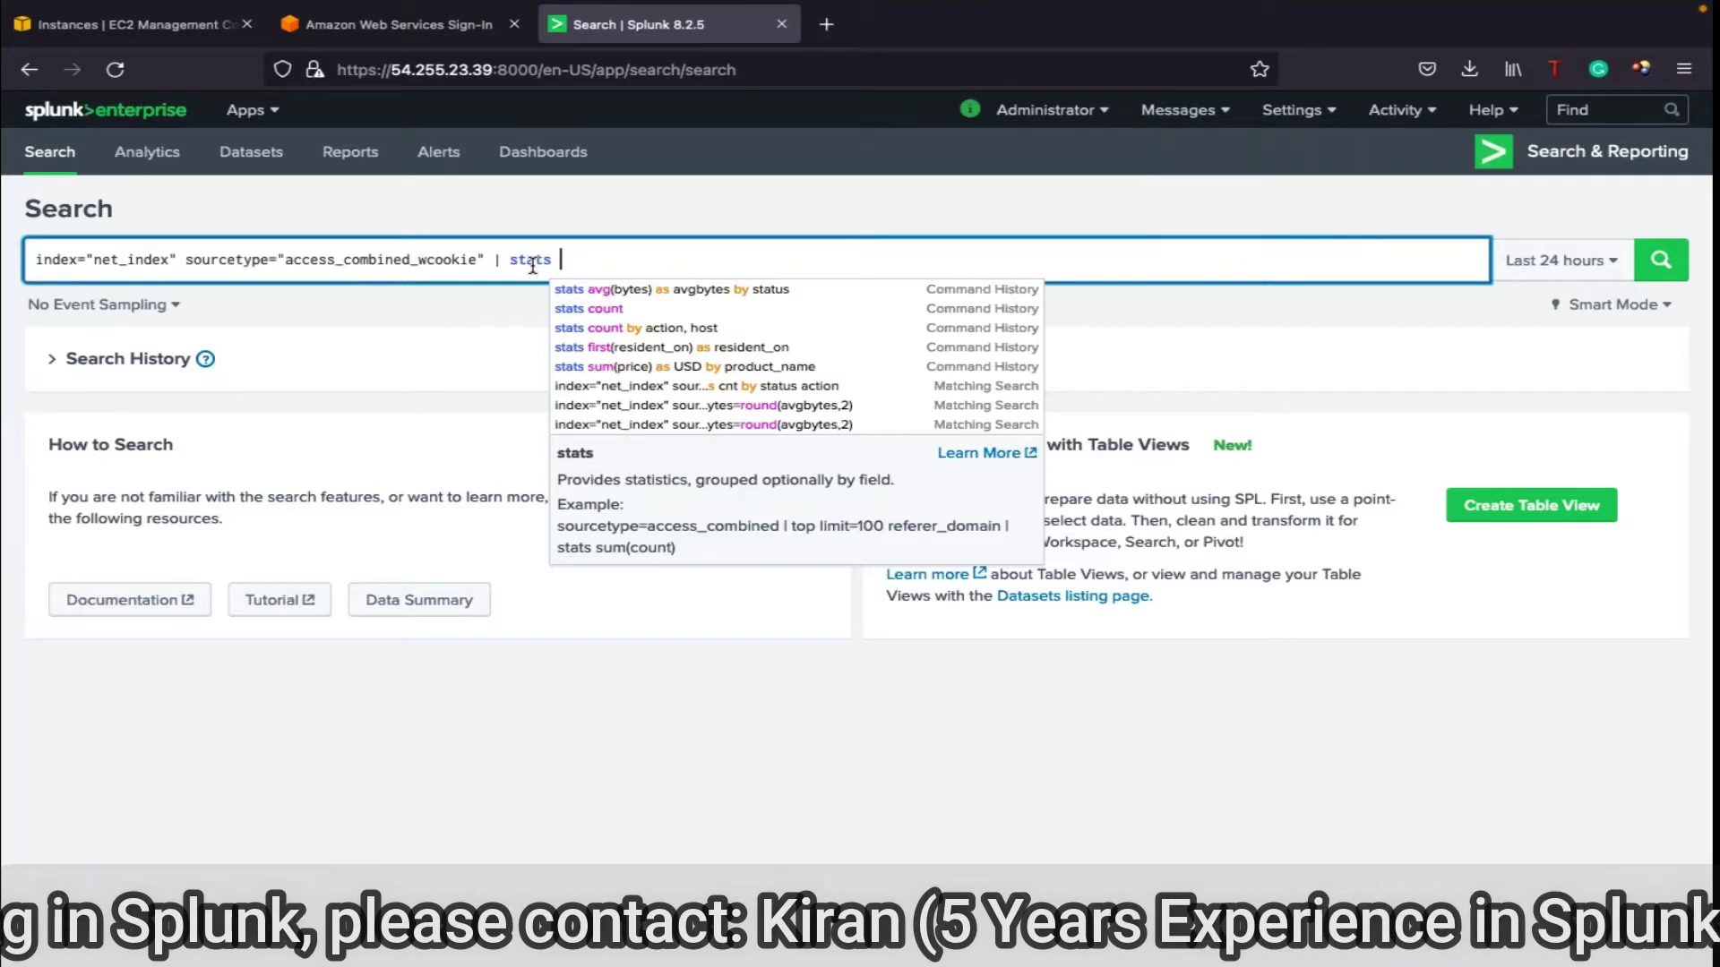
pyautogui.write('count ')
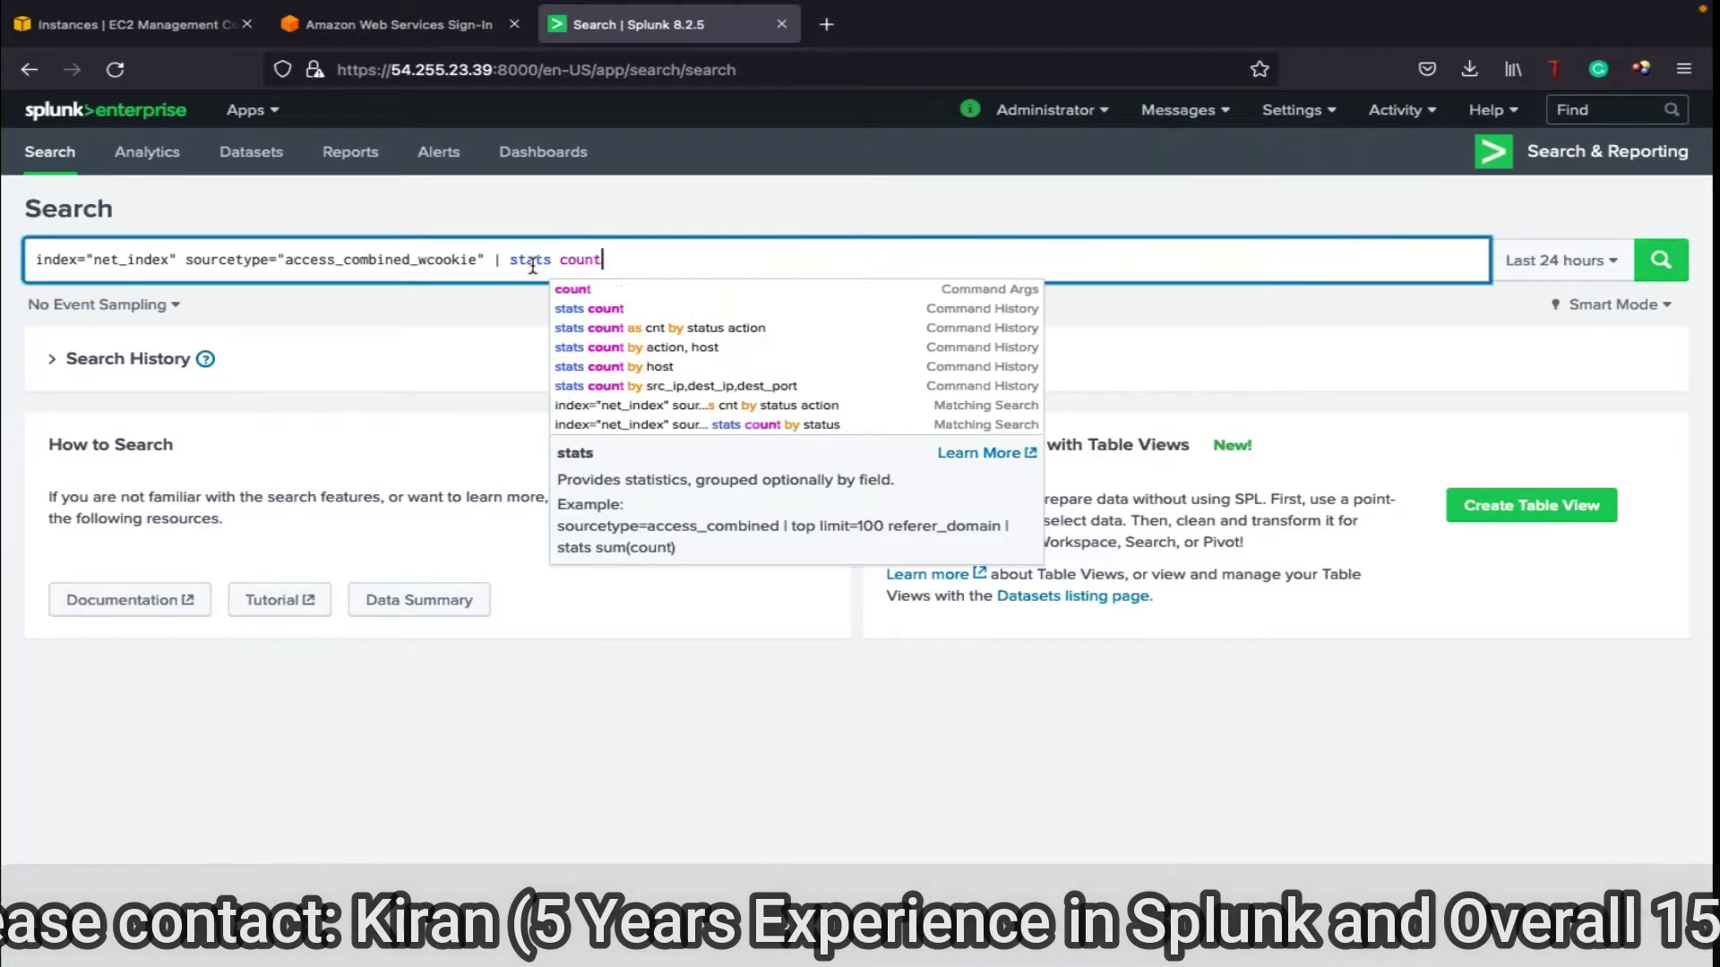
pyautogui.write('by ')
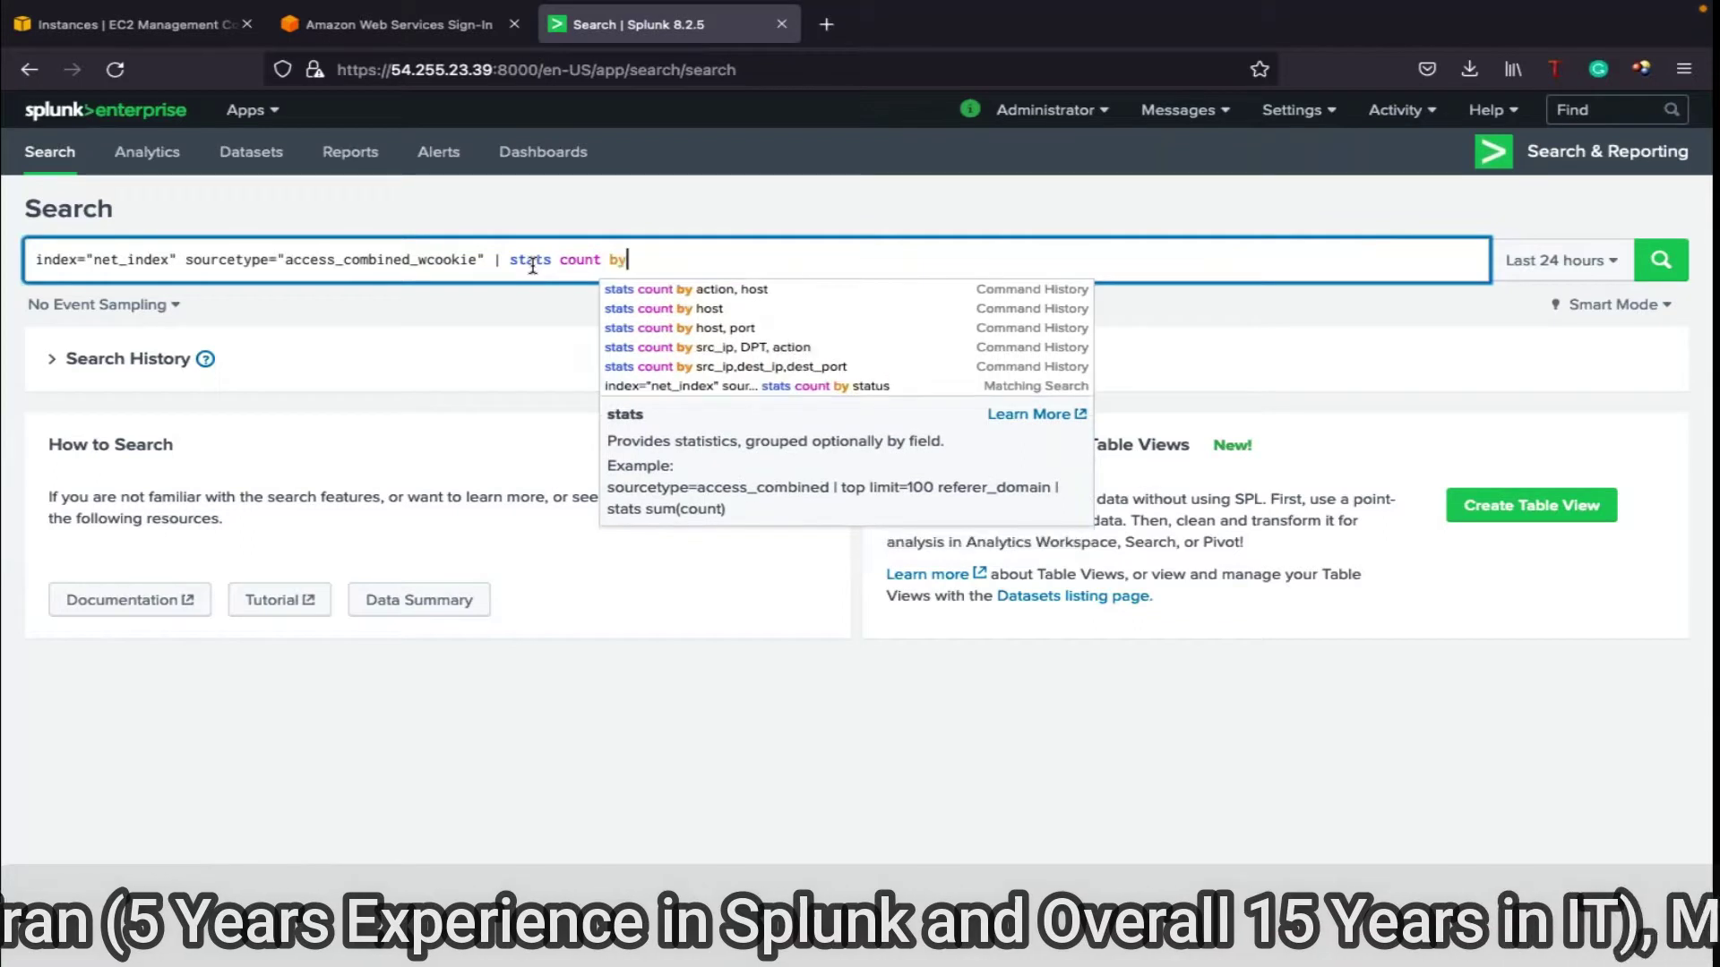
pyautogui.write('sta')
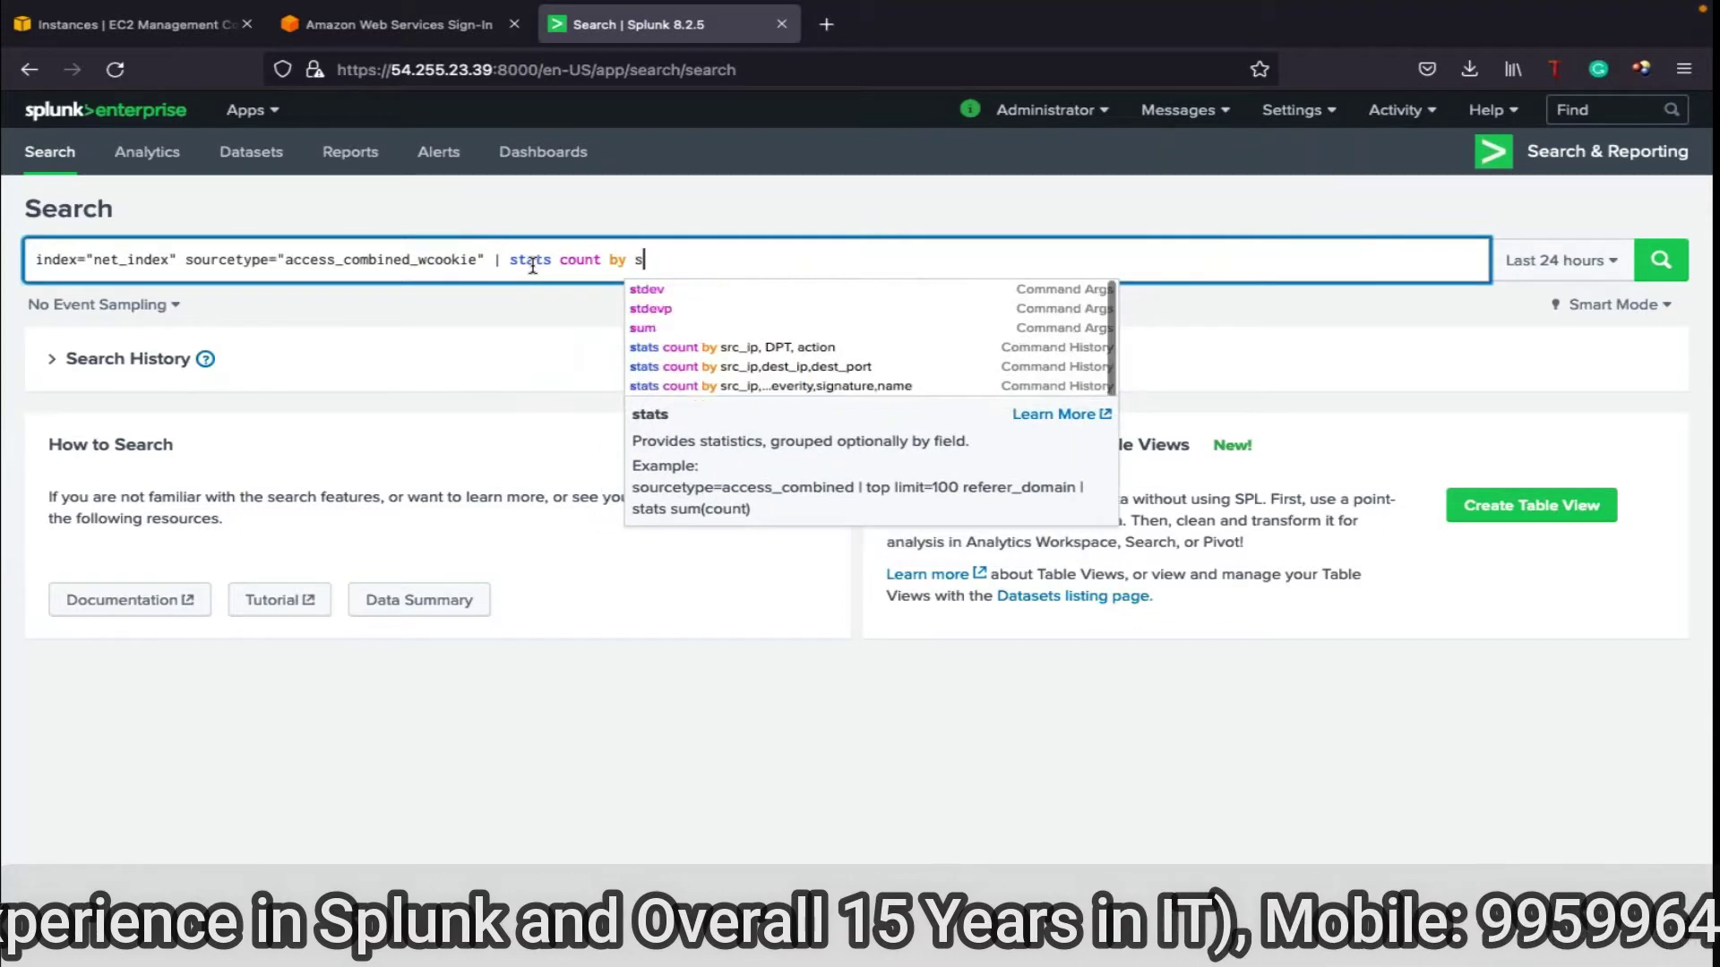
pyautogui.write('t')
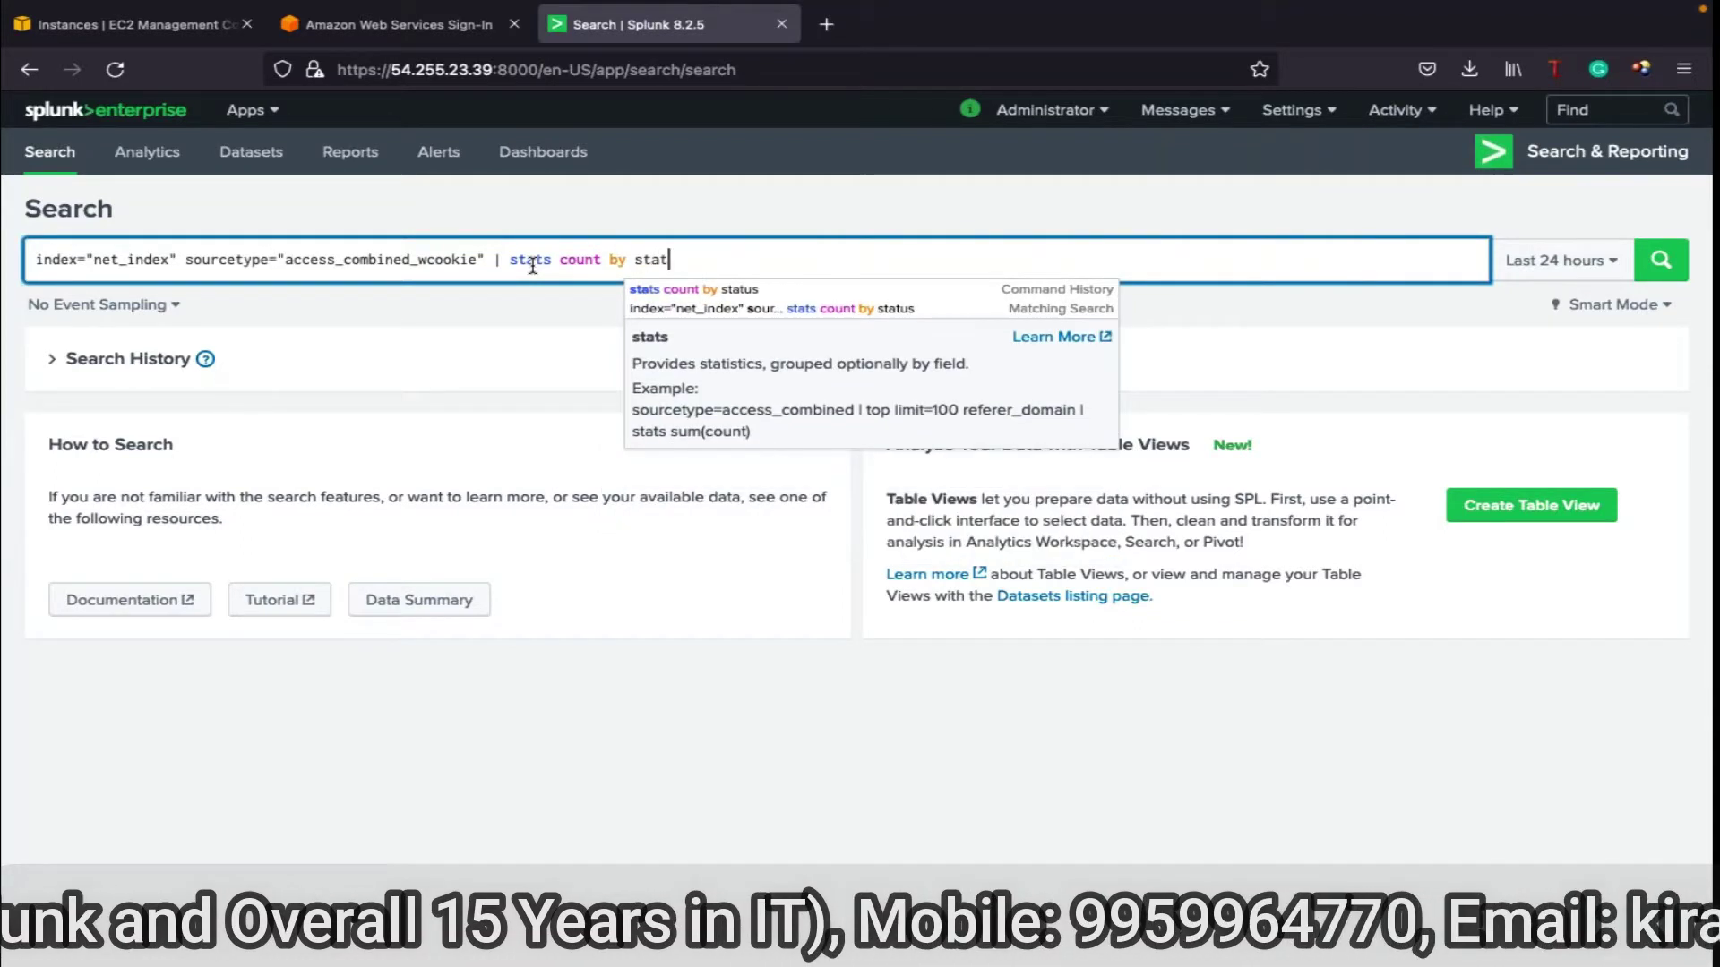
pyautogui.write('us acti')
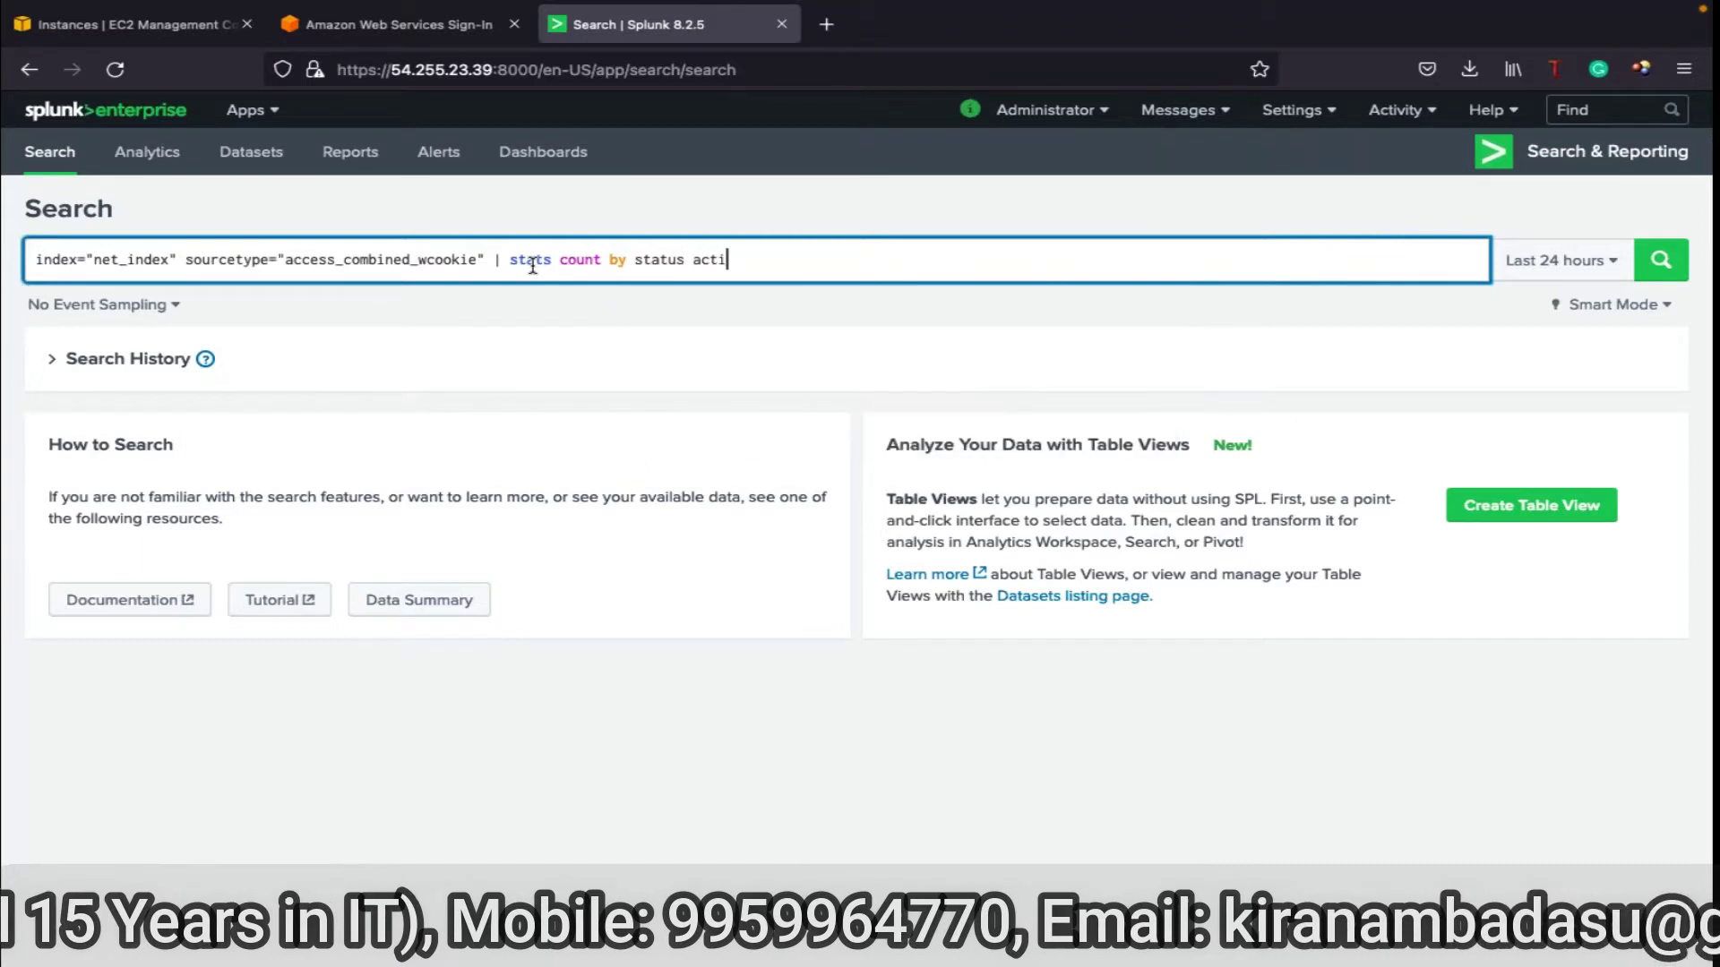
pyautogui.write('on')
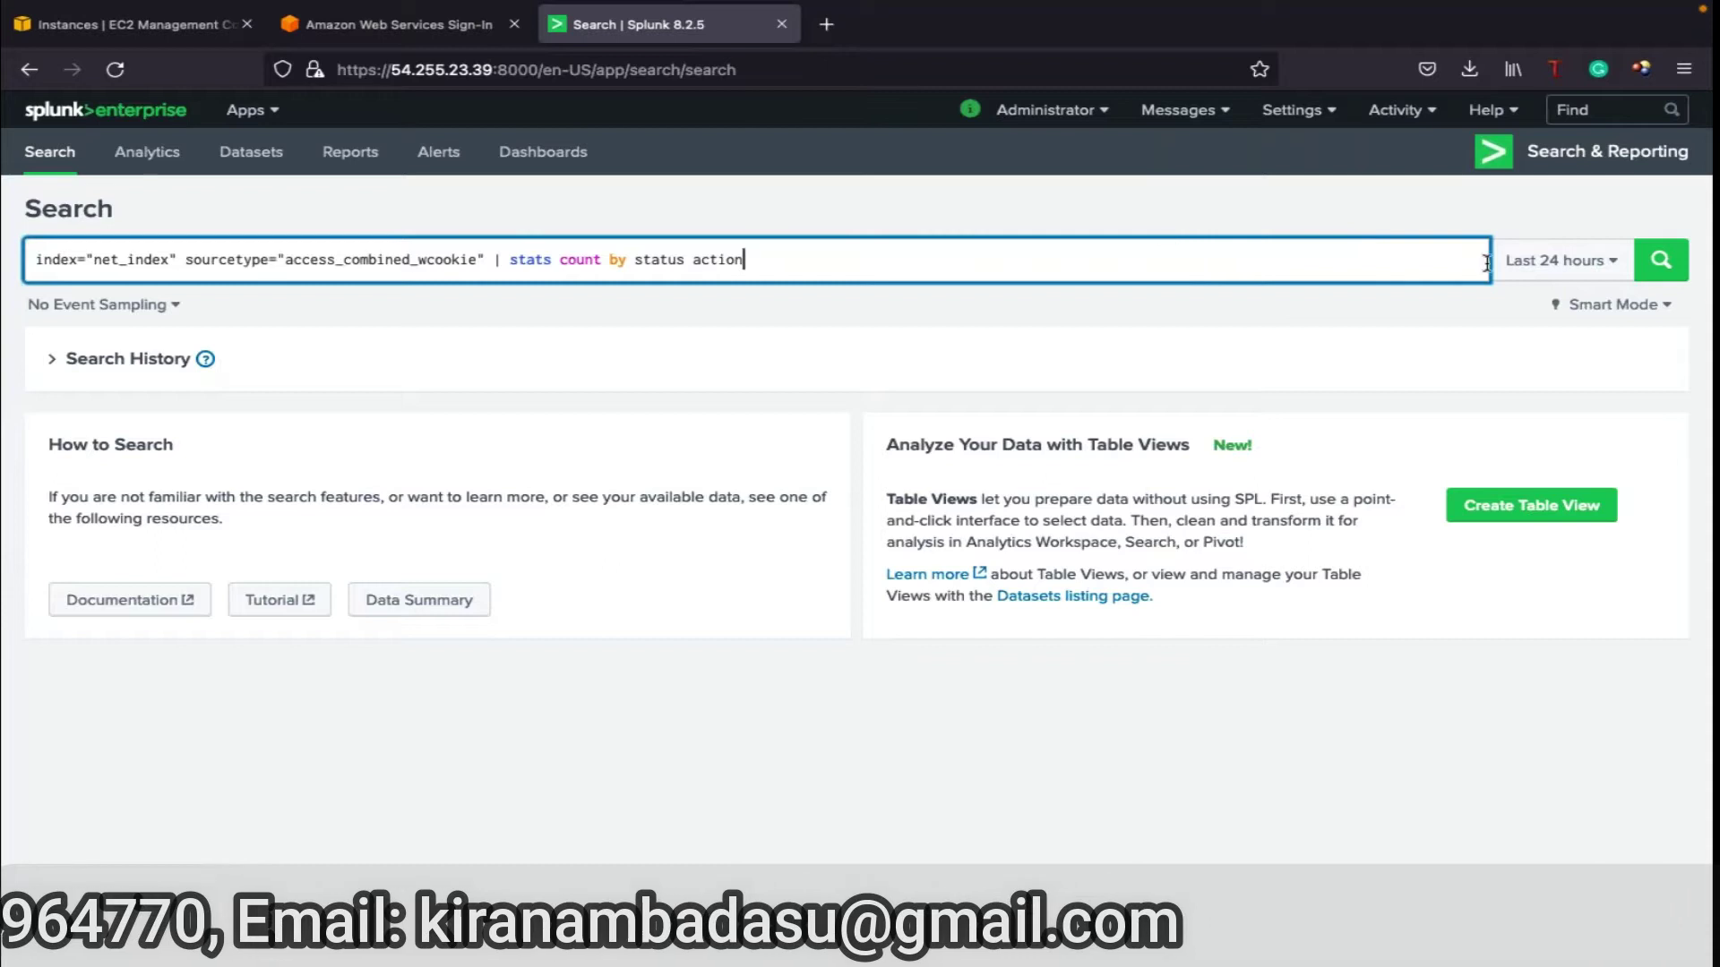
# - Set the search time range to All time and run the search
pyautogui.click(1563, 259)
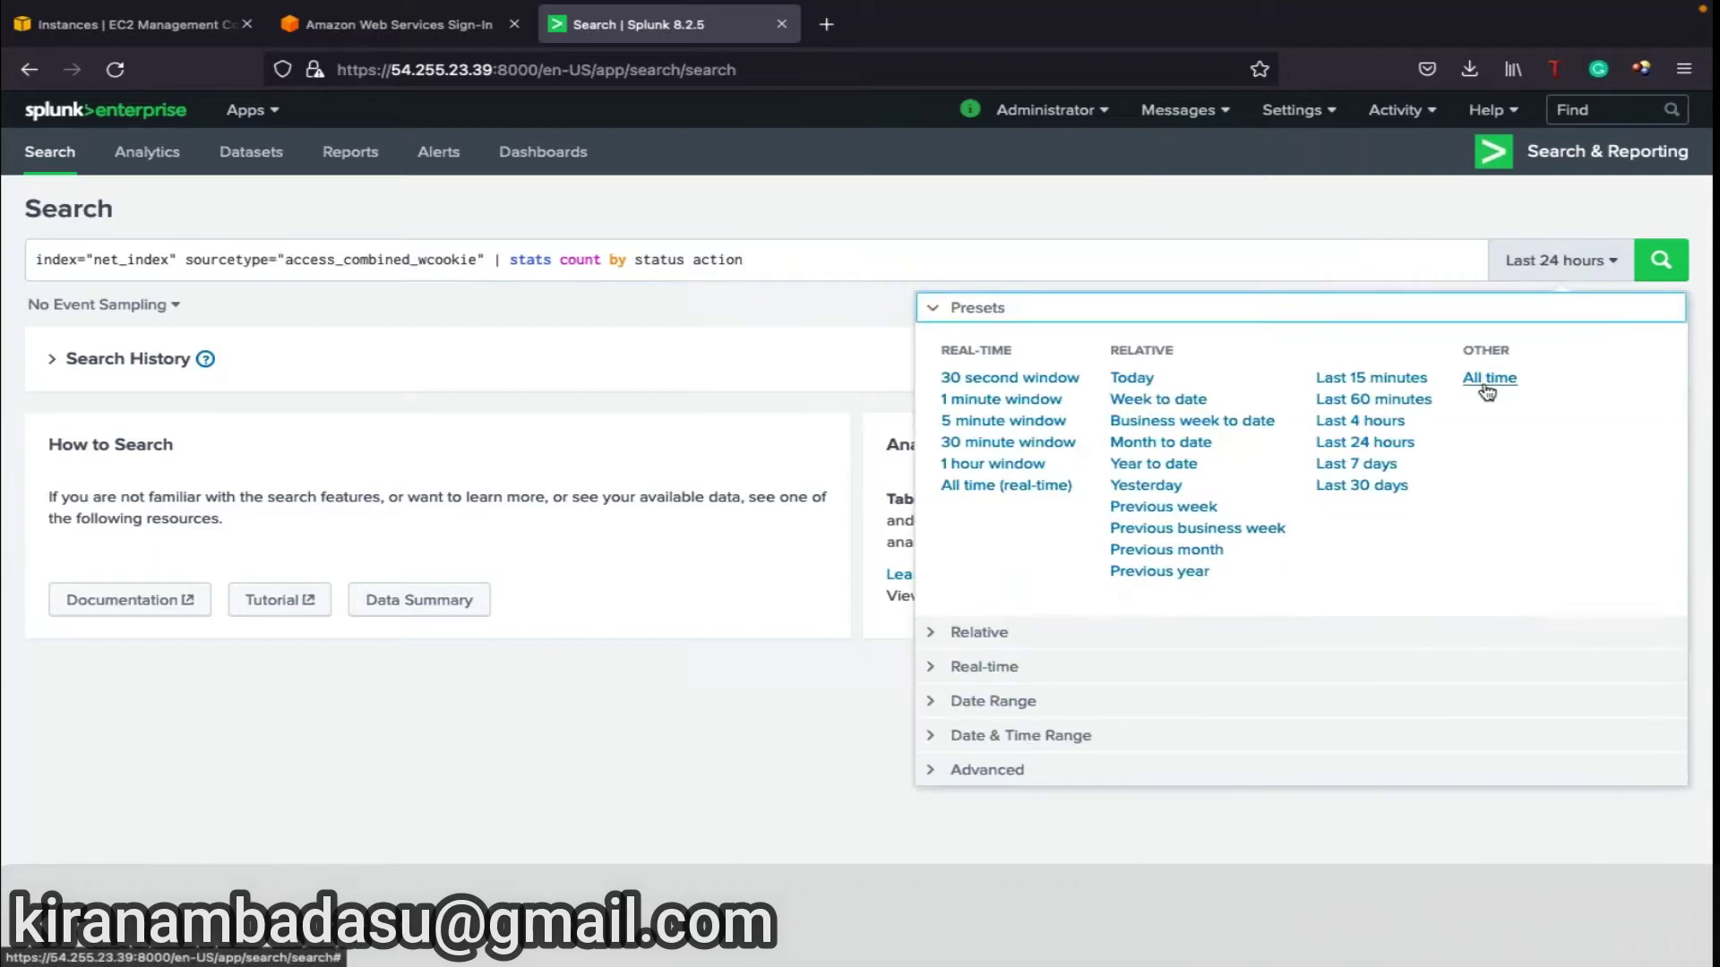
pyautogui.click(1489, 385)
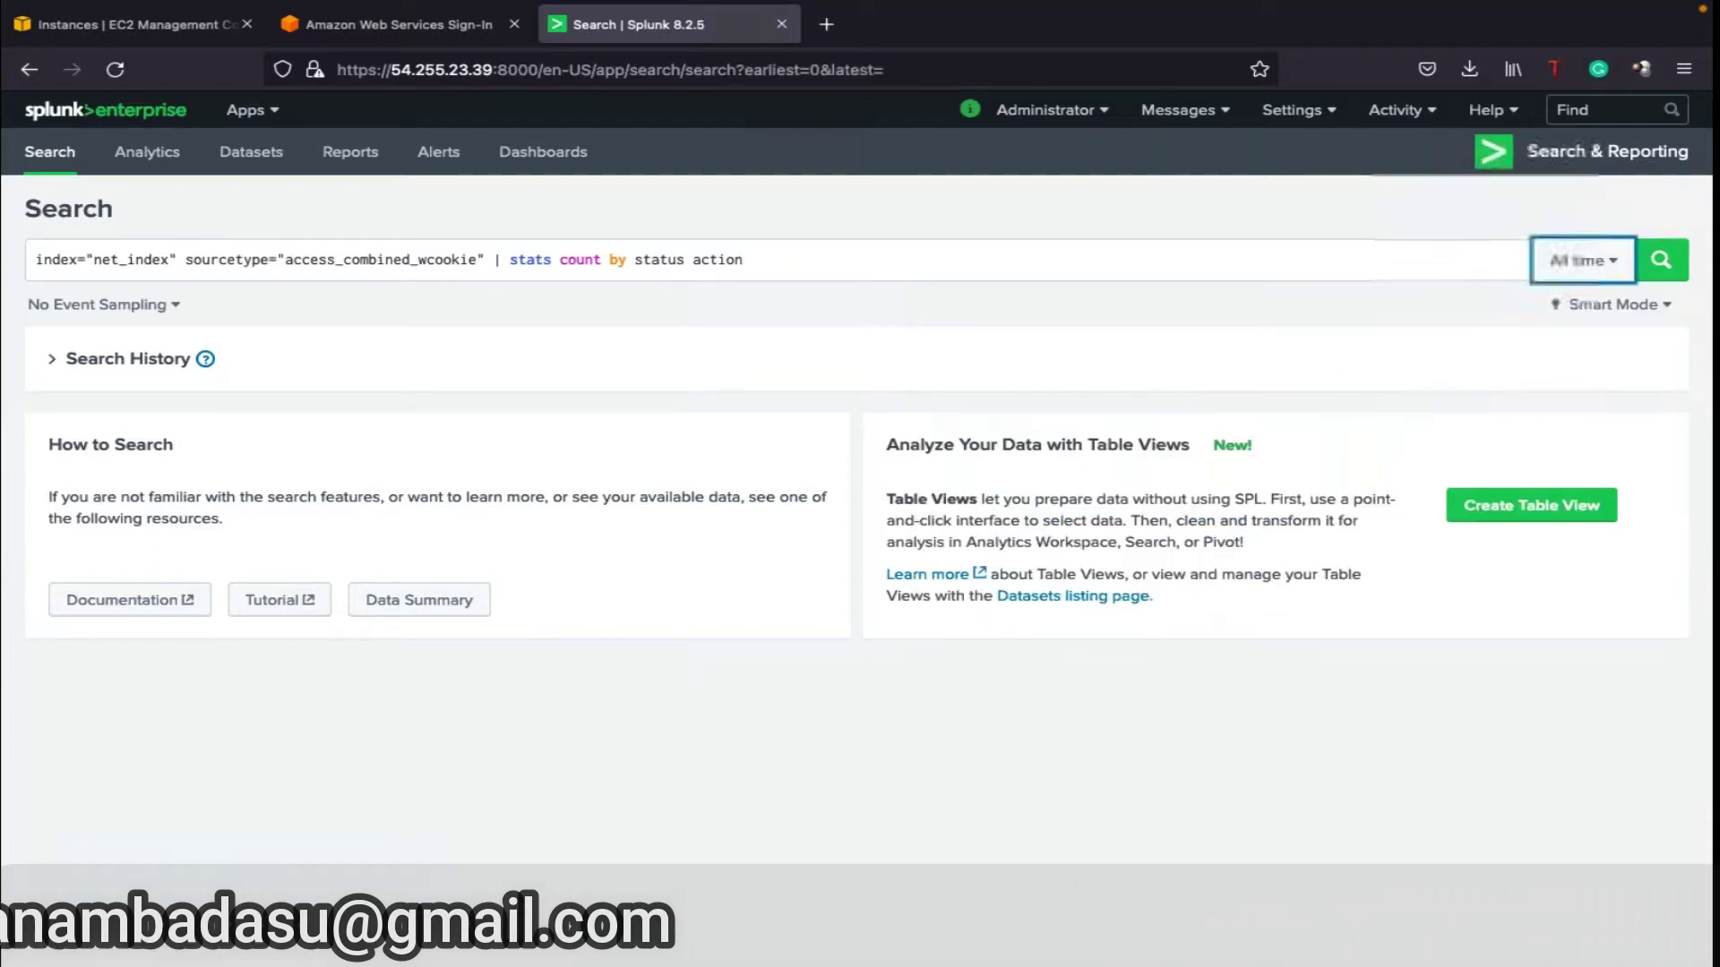
pyautogui.click(1656, 274)
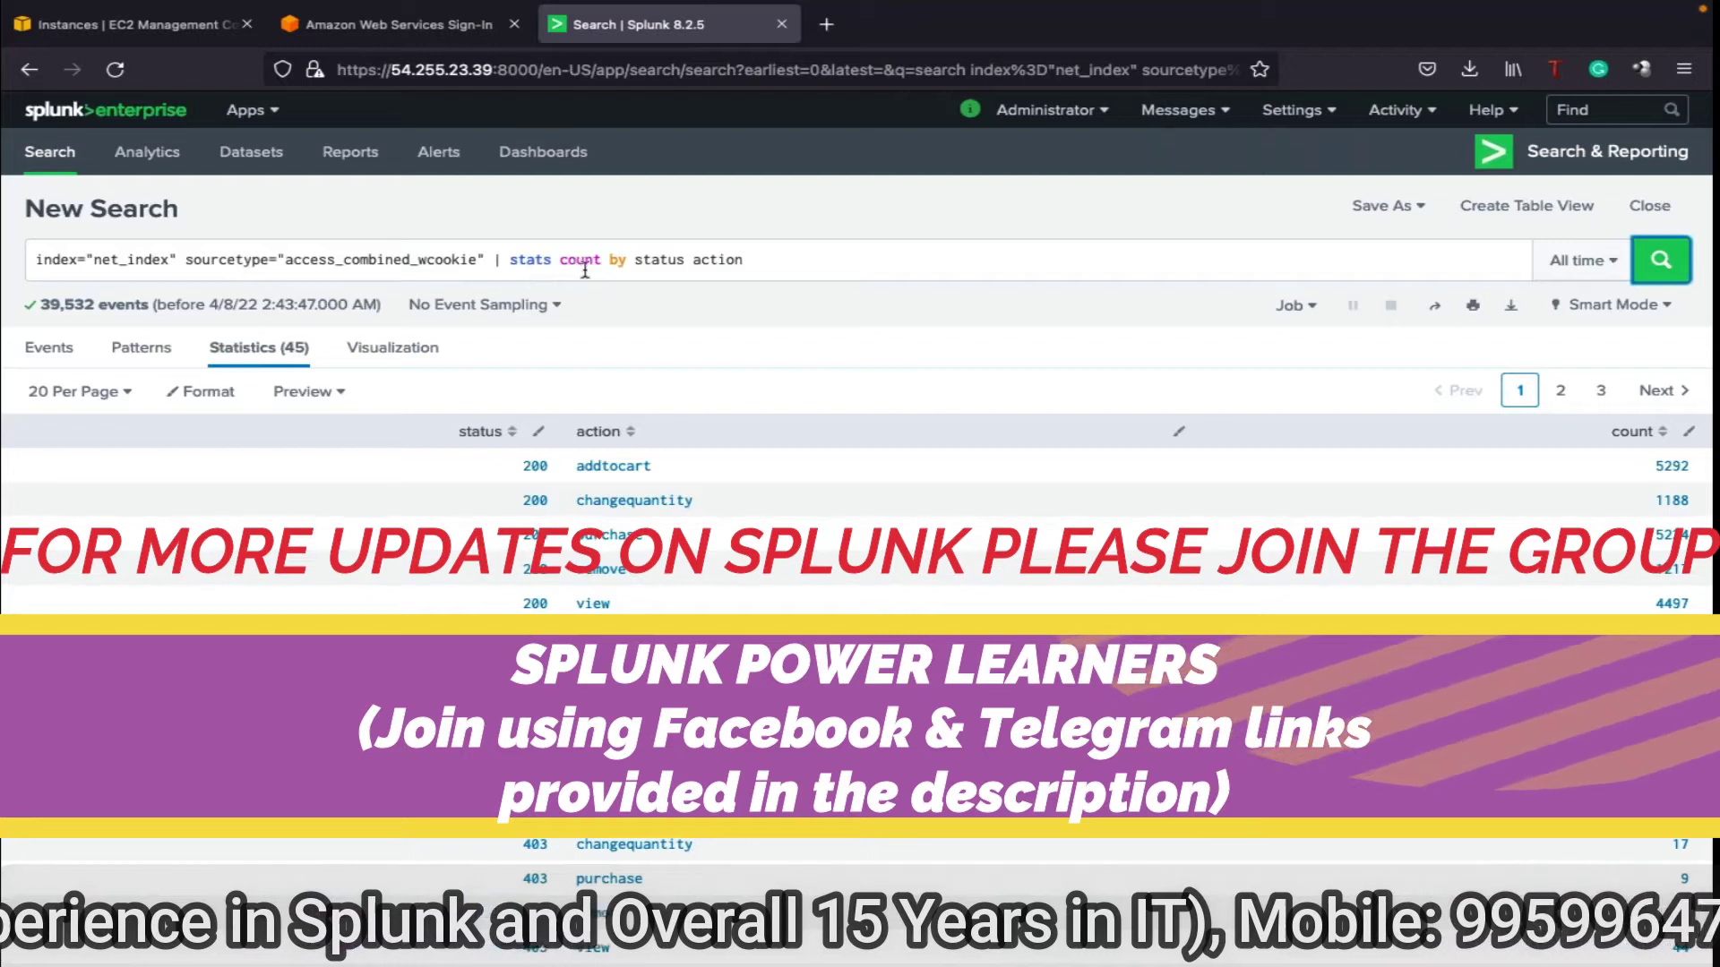
# - Visualize the status and action counts as a Column Chart instead of a Cluster Map
pyautogui.doubleClick(658, 260)
pyautogui.doubleClick(724, 259)
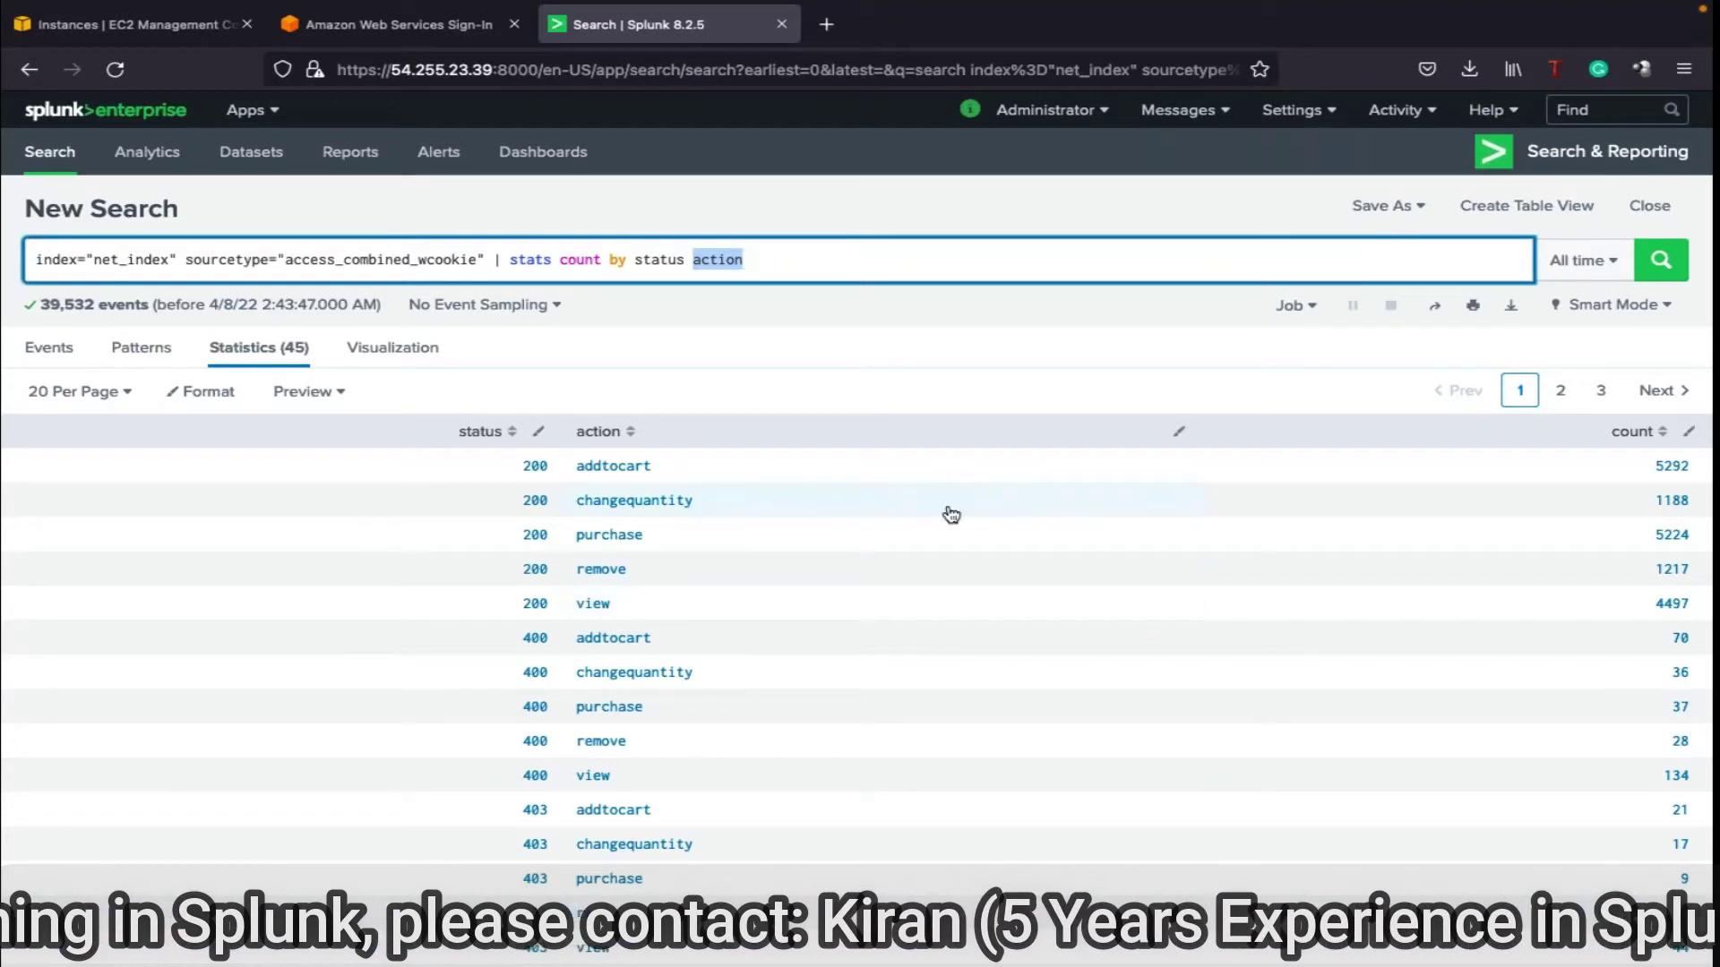
pyautogui.click(397, 357)
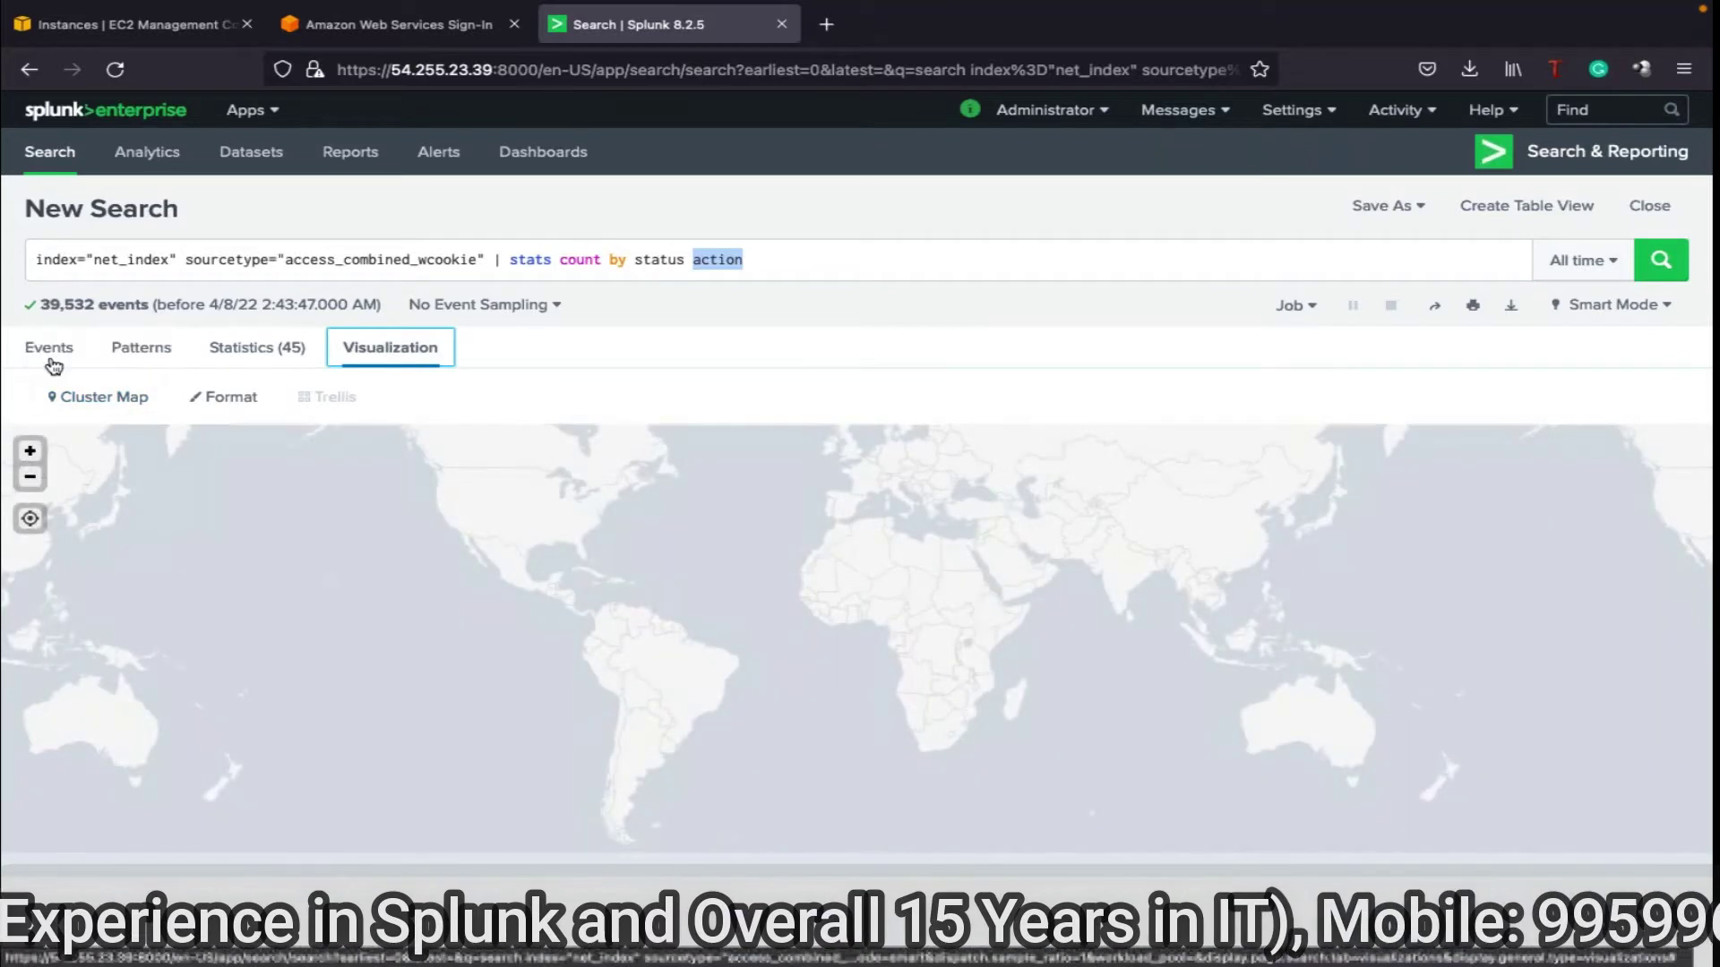
pyautogui.click(93, 401)
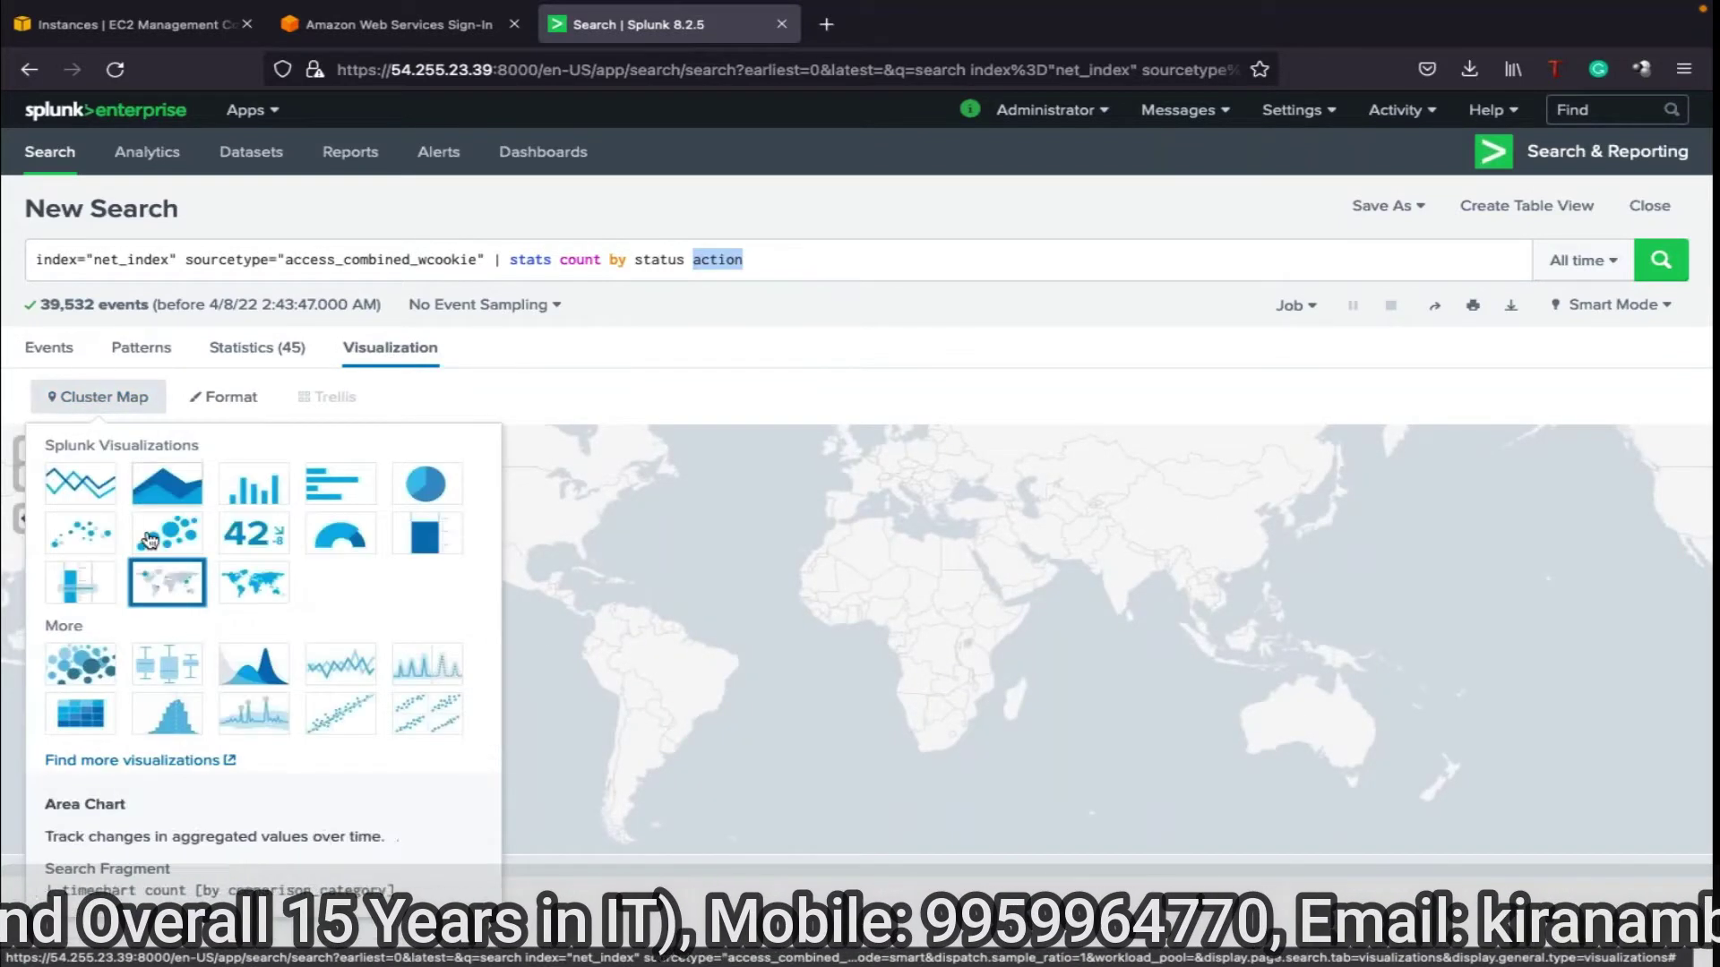
pyautogui.click(255, 488)
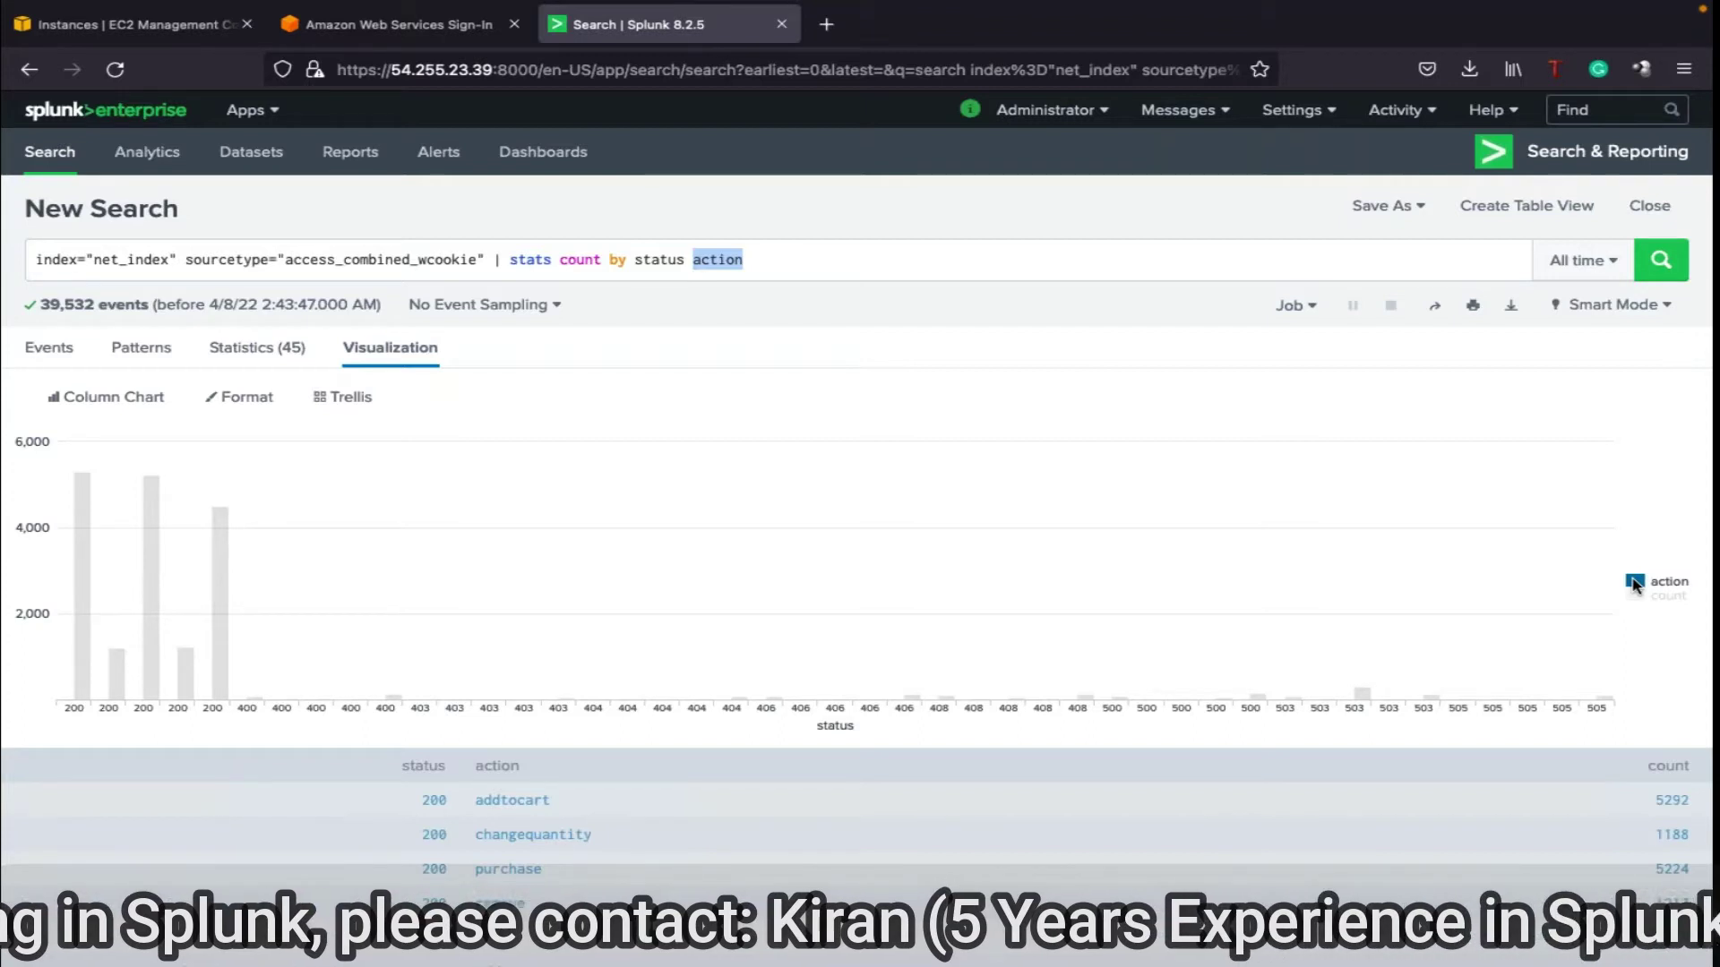
pyautogui.click(1036, 268)
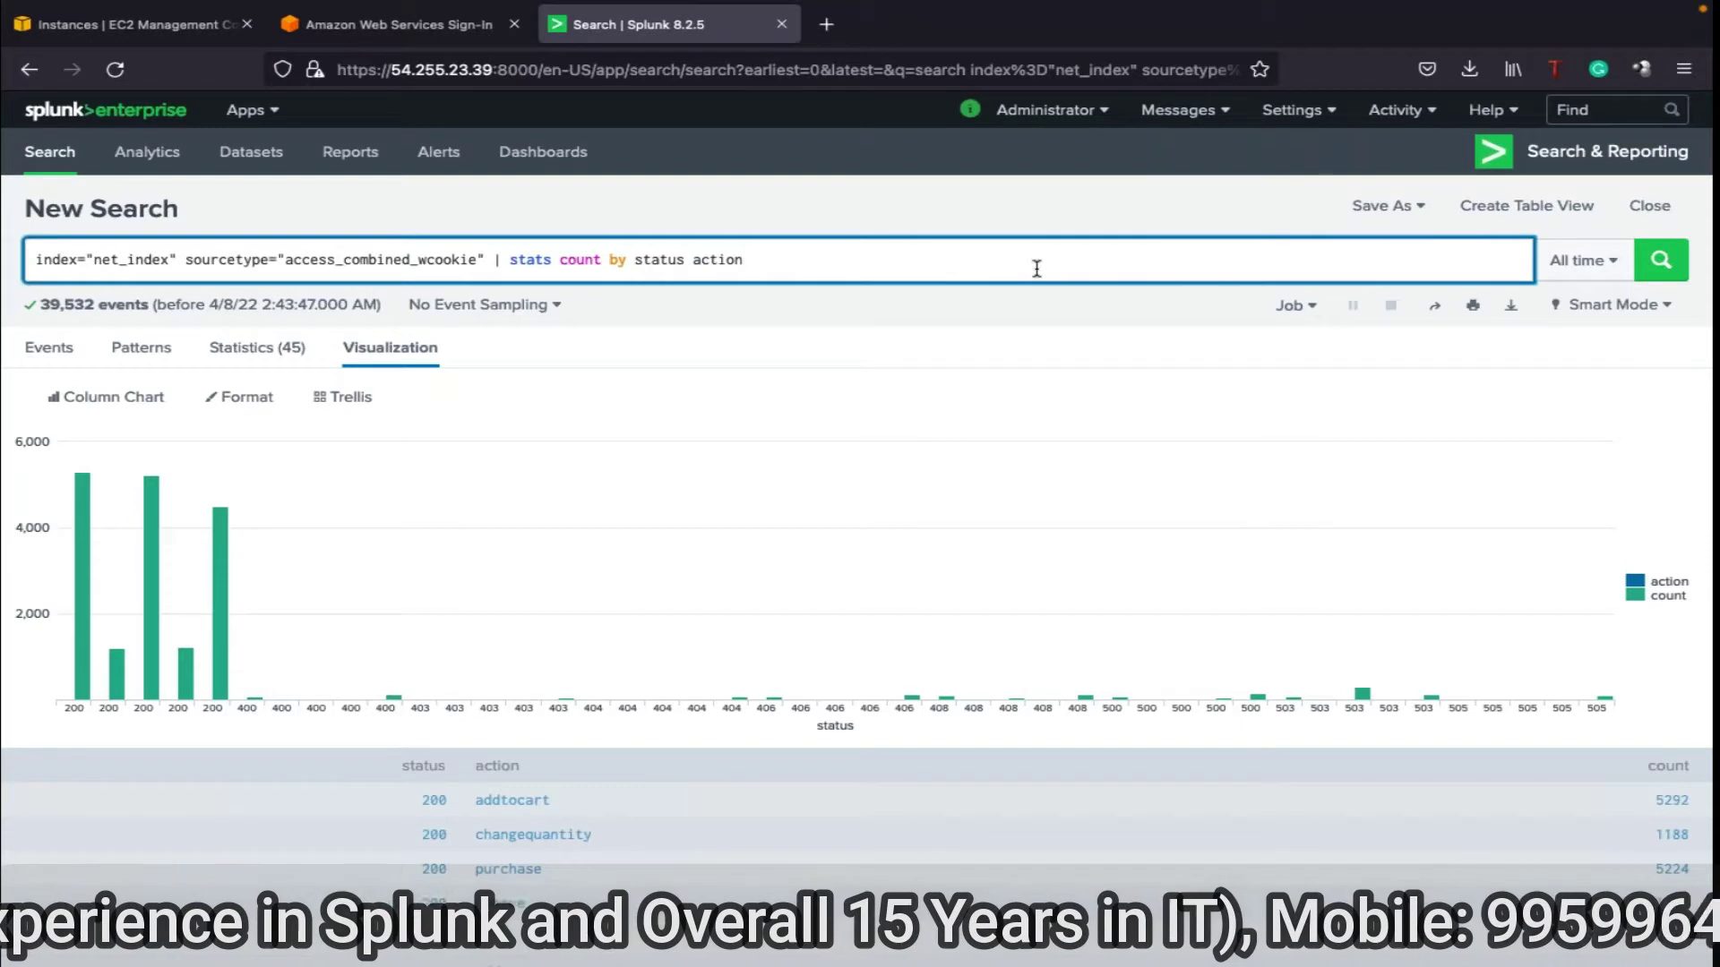
# - Return to the statistics table and replace the count function in the stats command with sum(bytes)
pyautogui.click(266, 356)
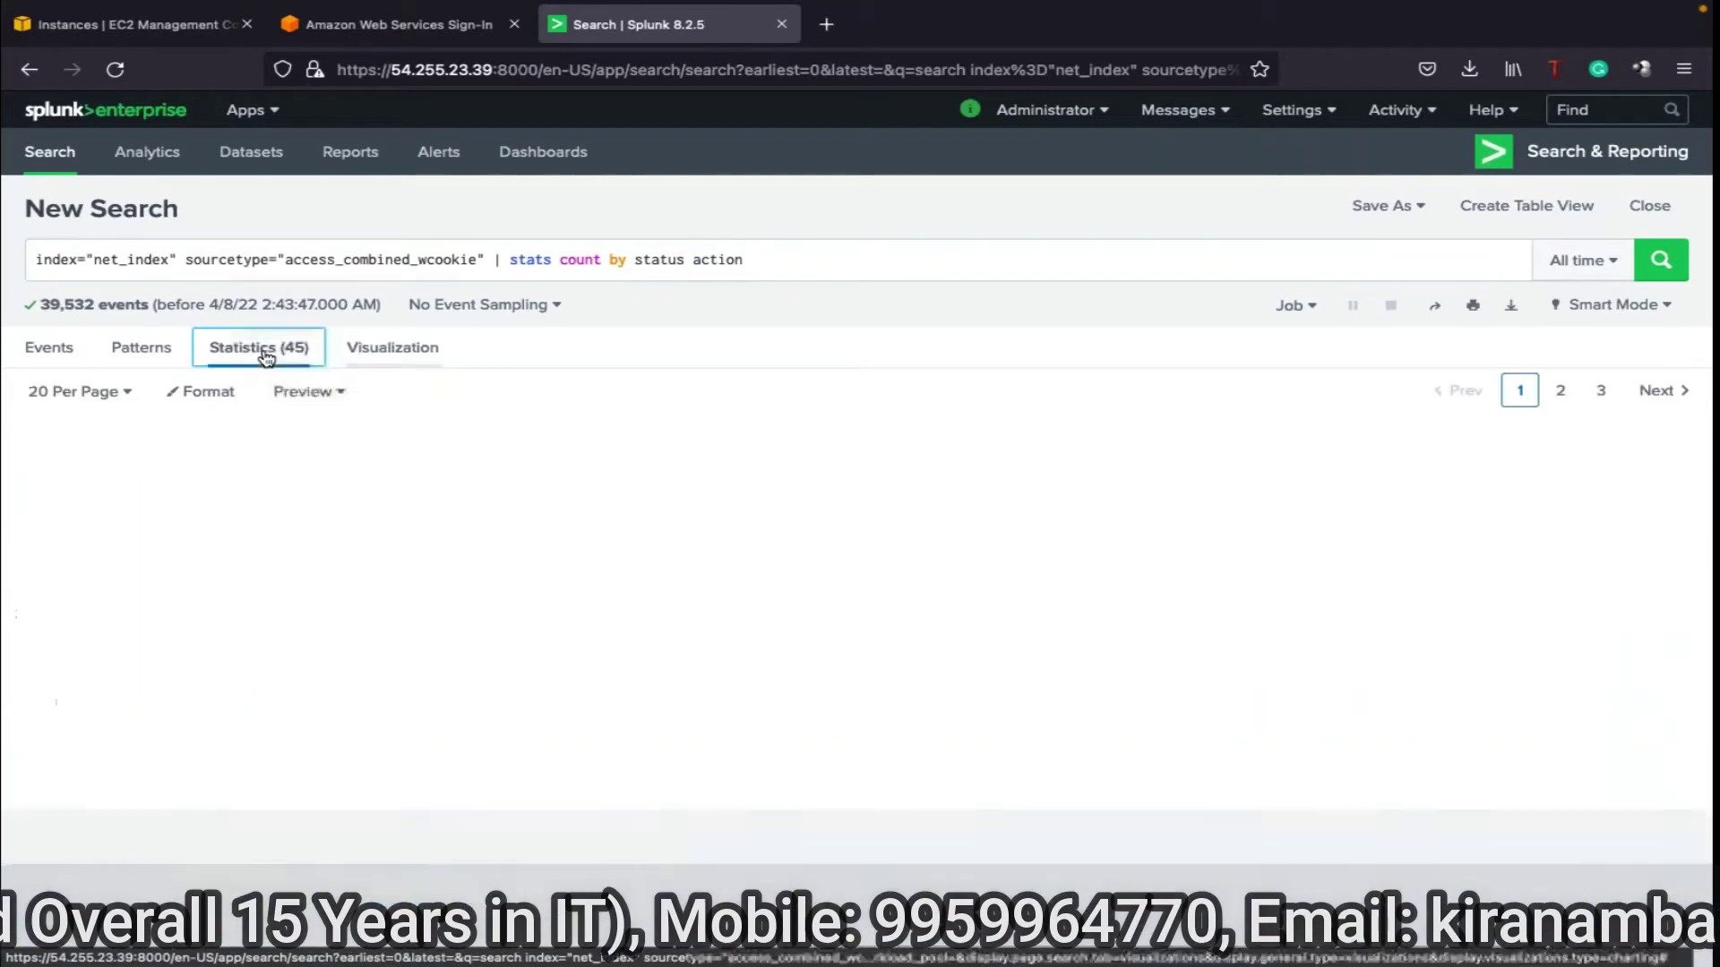
pyautogui.doubleClick(572, 261)
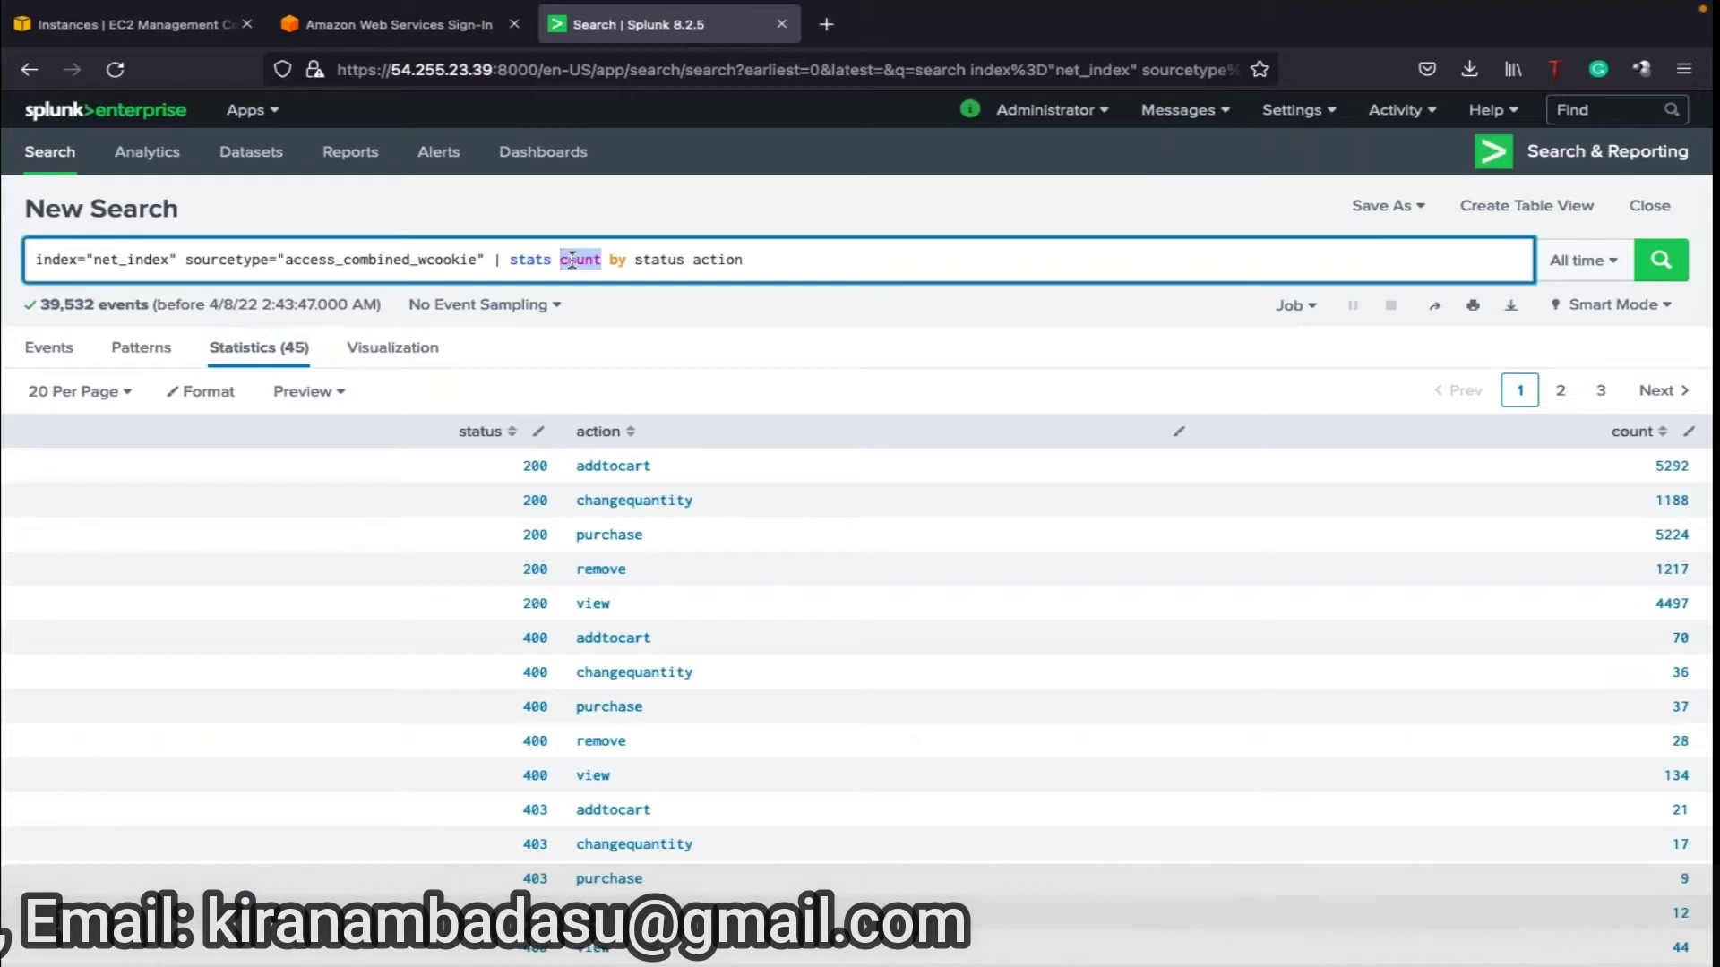
pyautogui.write('sum')
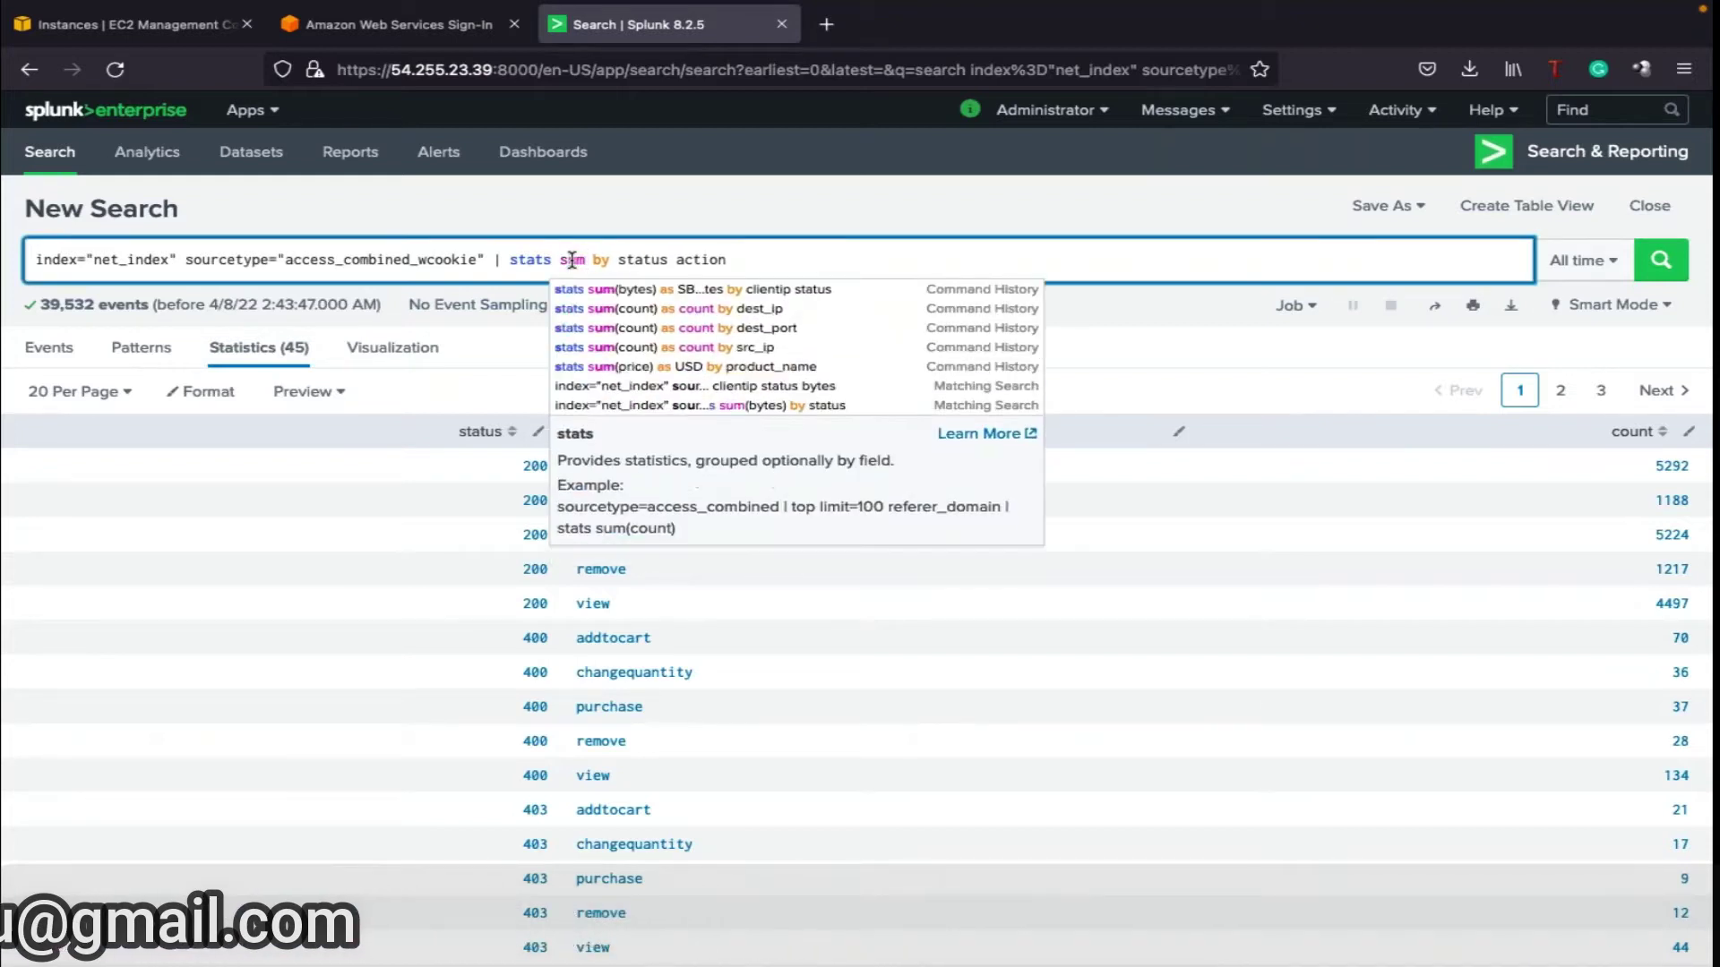
pyautogui.write('(')
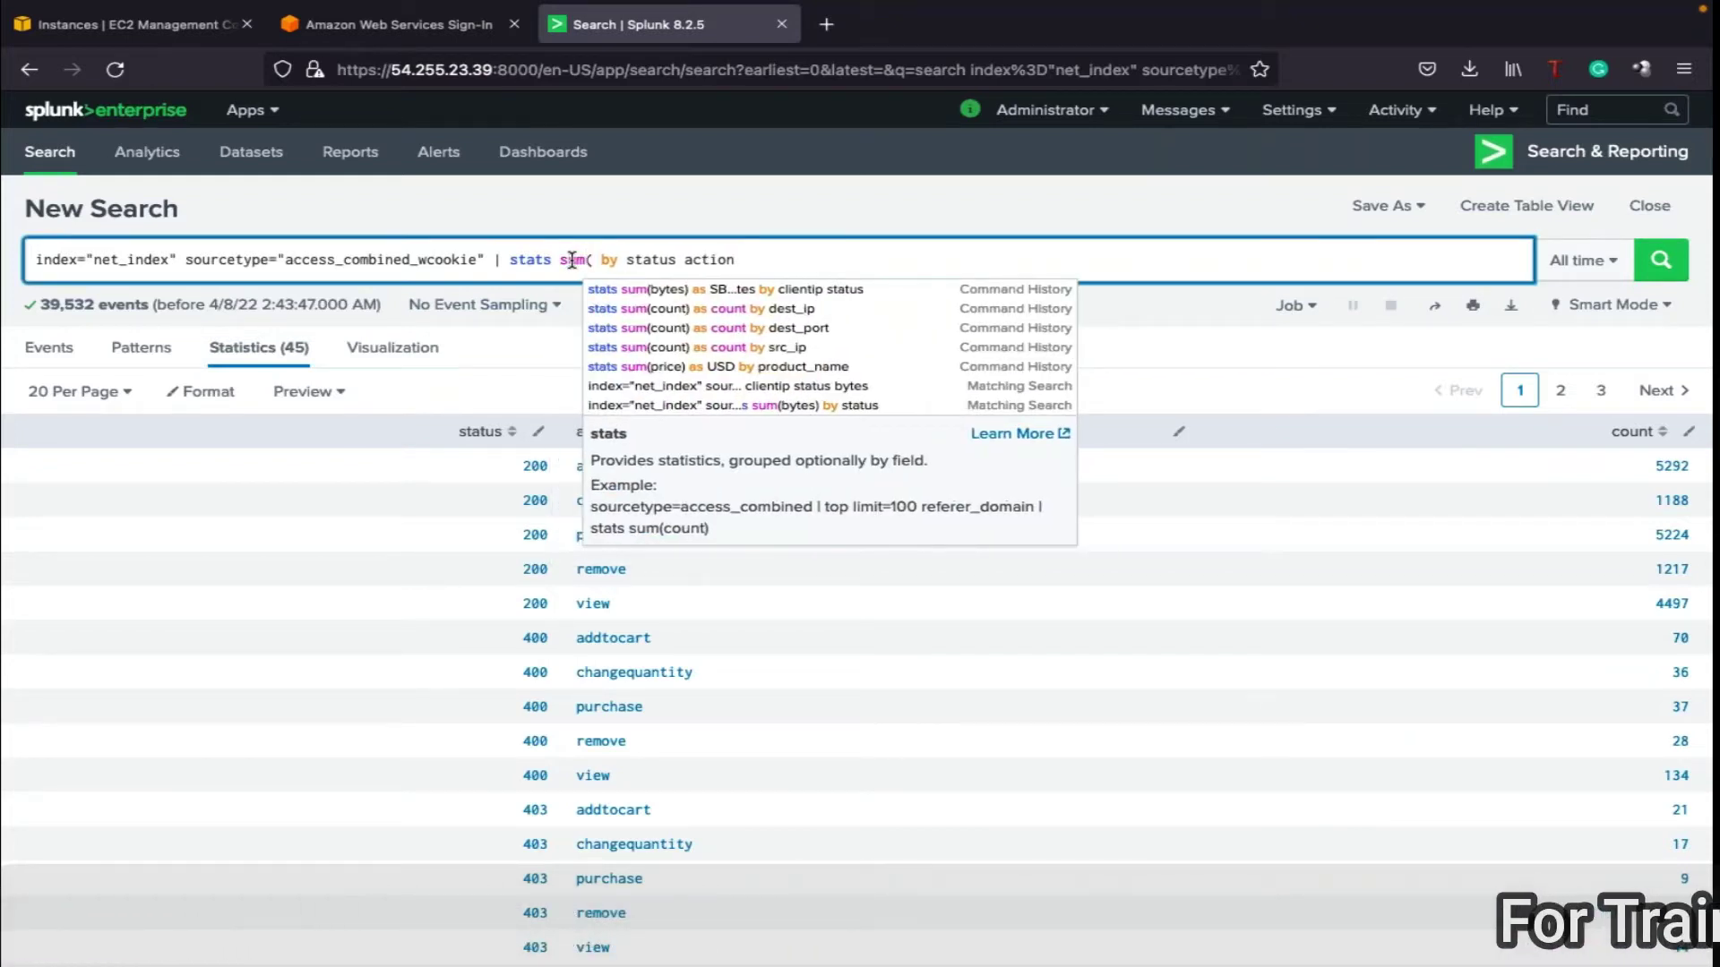
pyautogui.write('bytes')
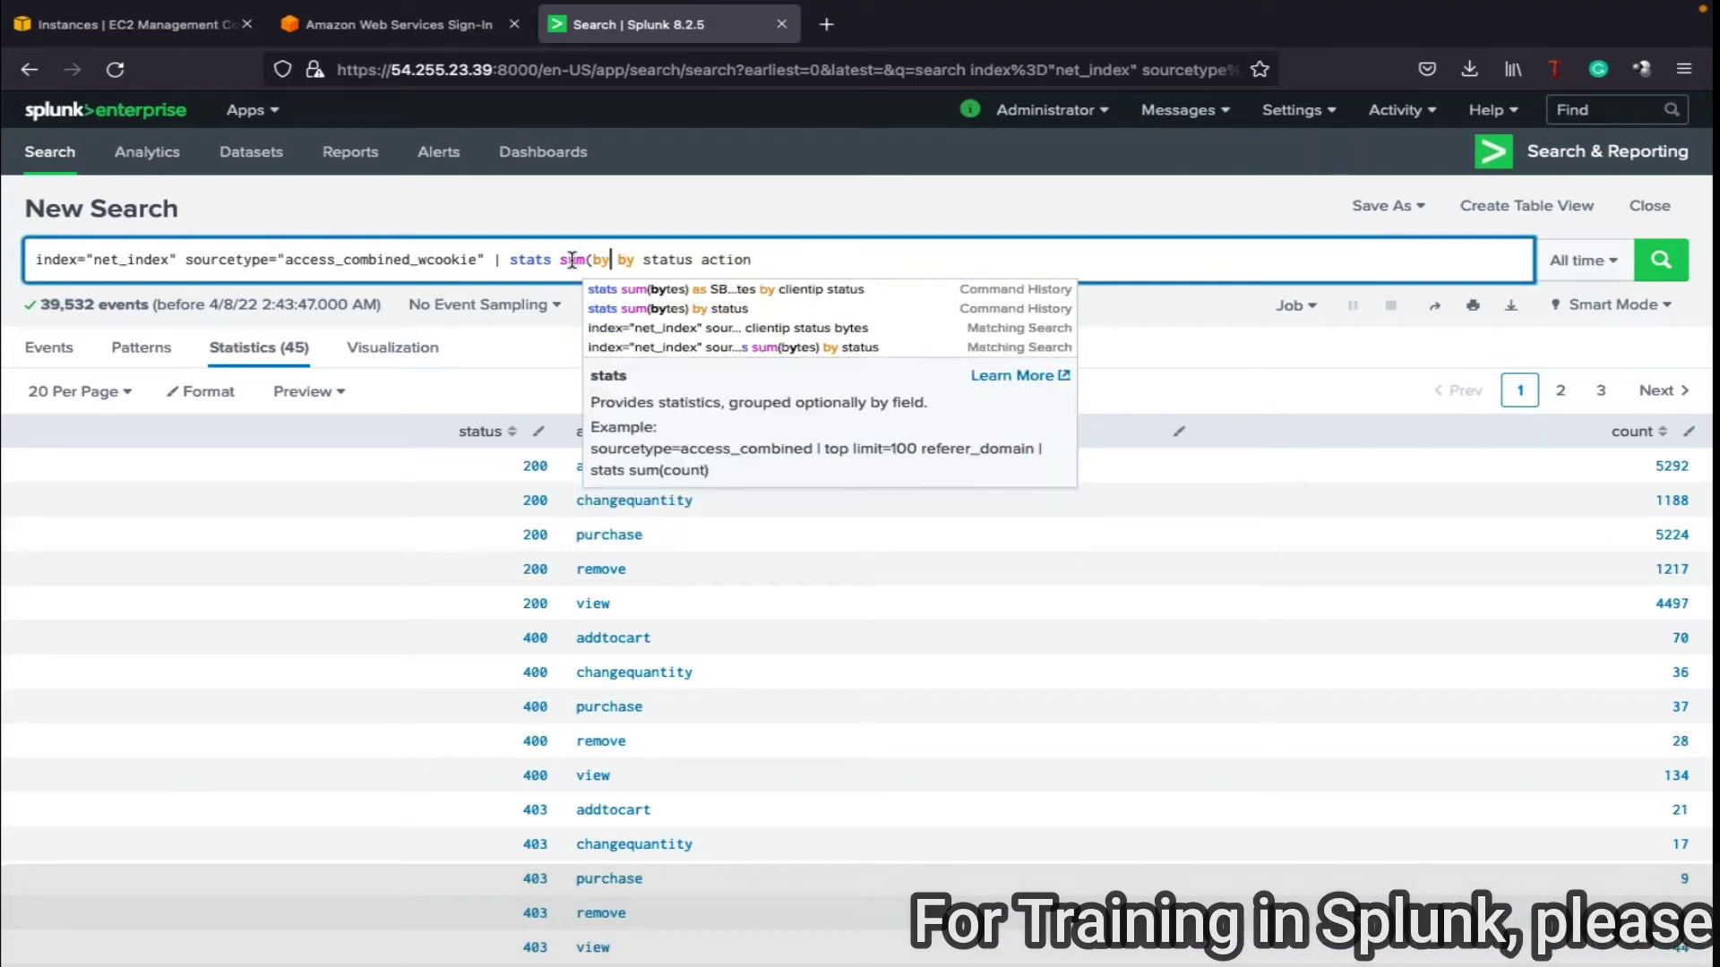
pyautogui.write(')')
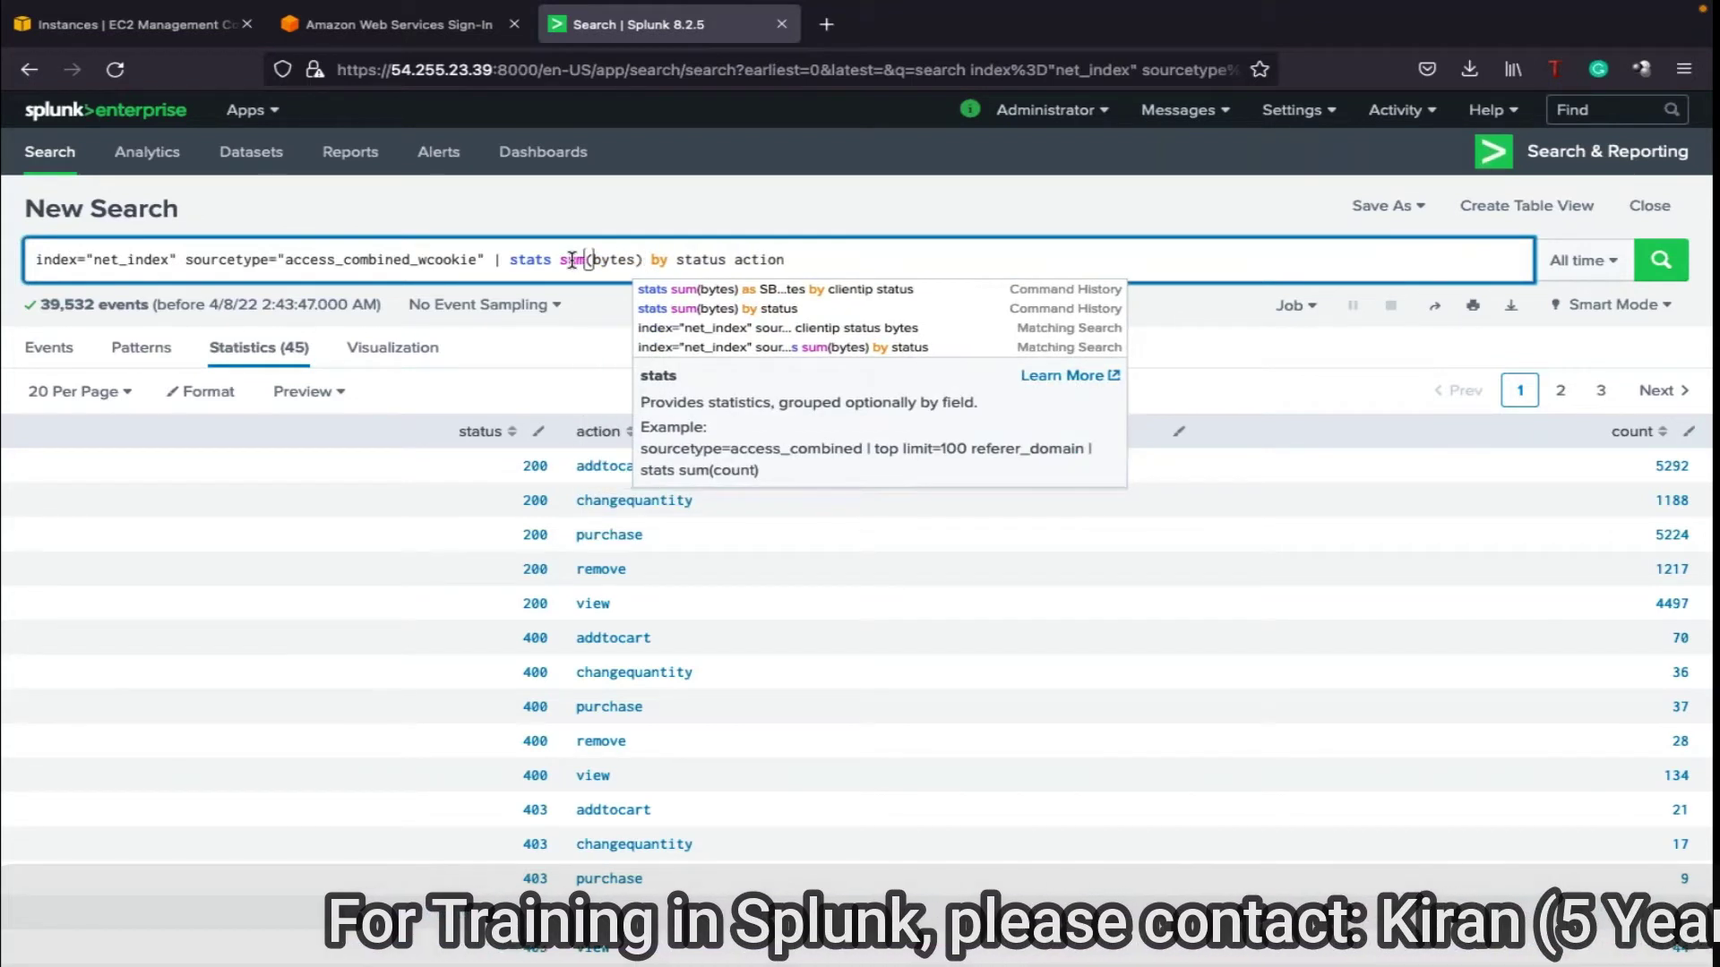
# - Replace the grouping fields of the stats command with clientip status
pyautogui.moveTo(677, 260); pyautogui.dragTo(799, 260)
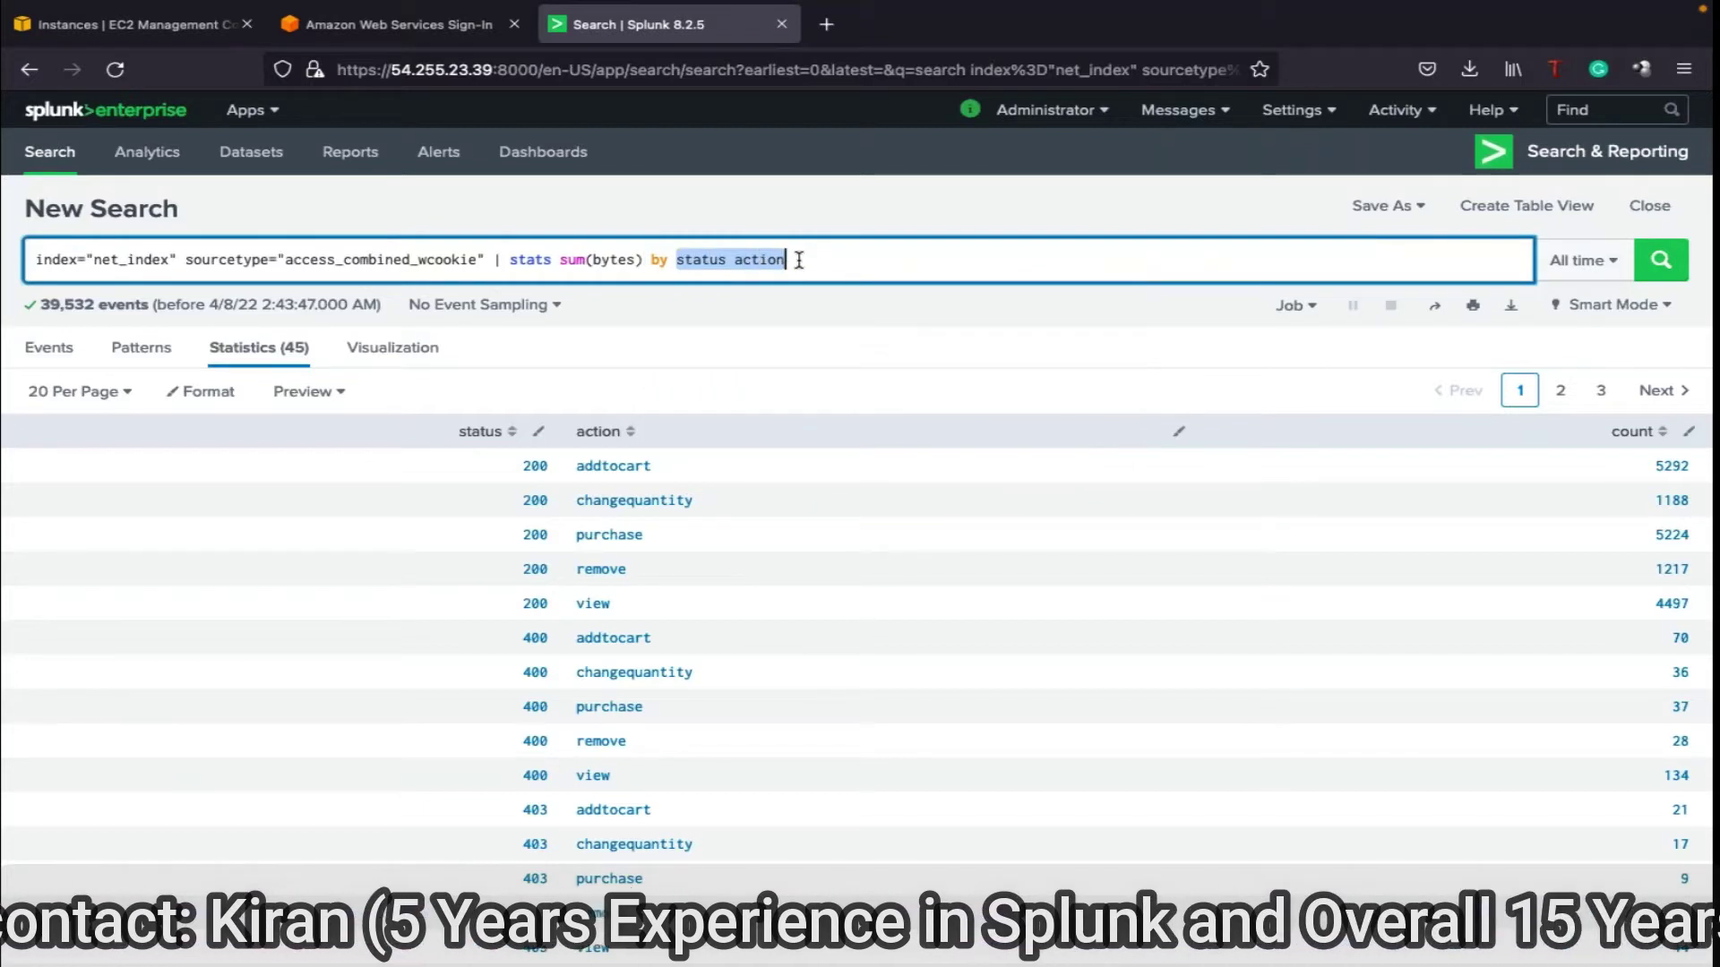
pyautogui.write('clie')
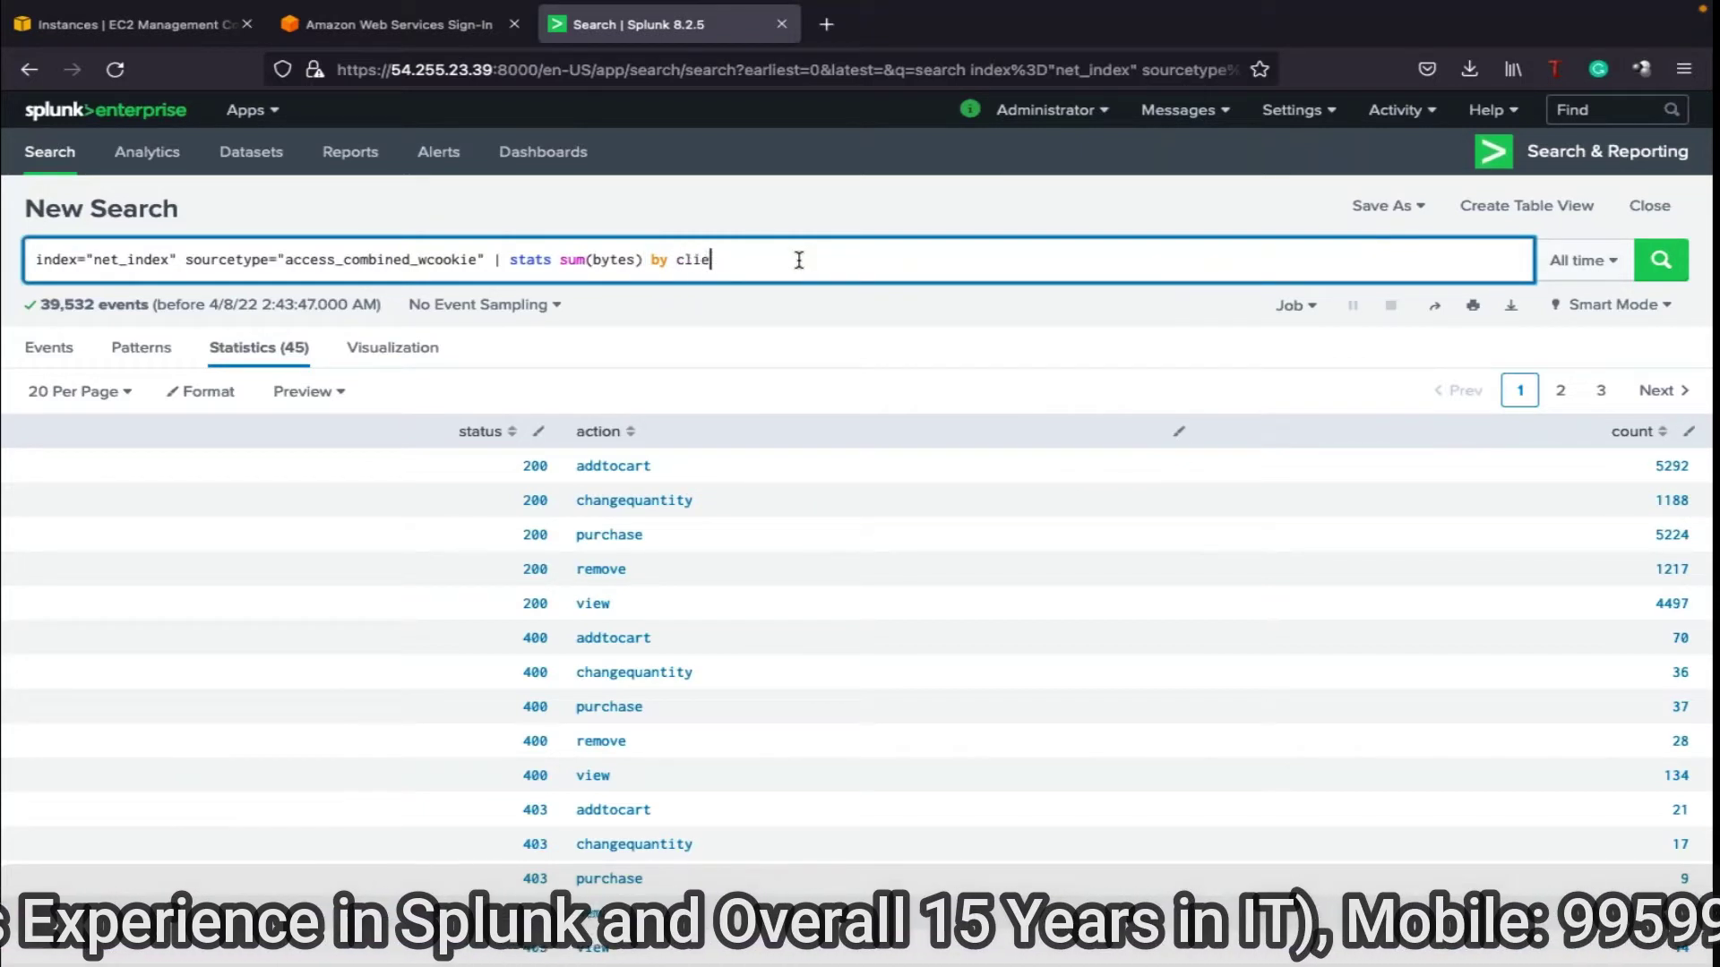
pyautogui.write('ntip')
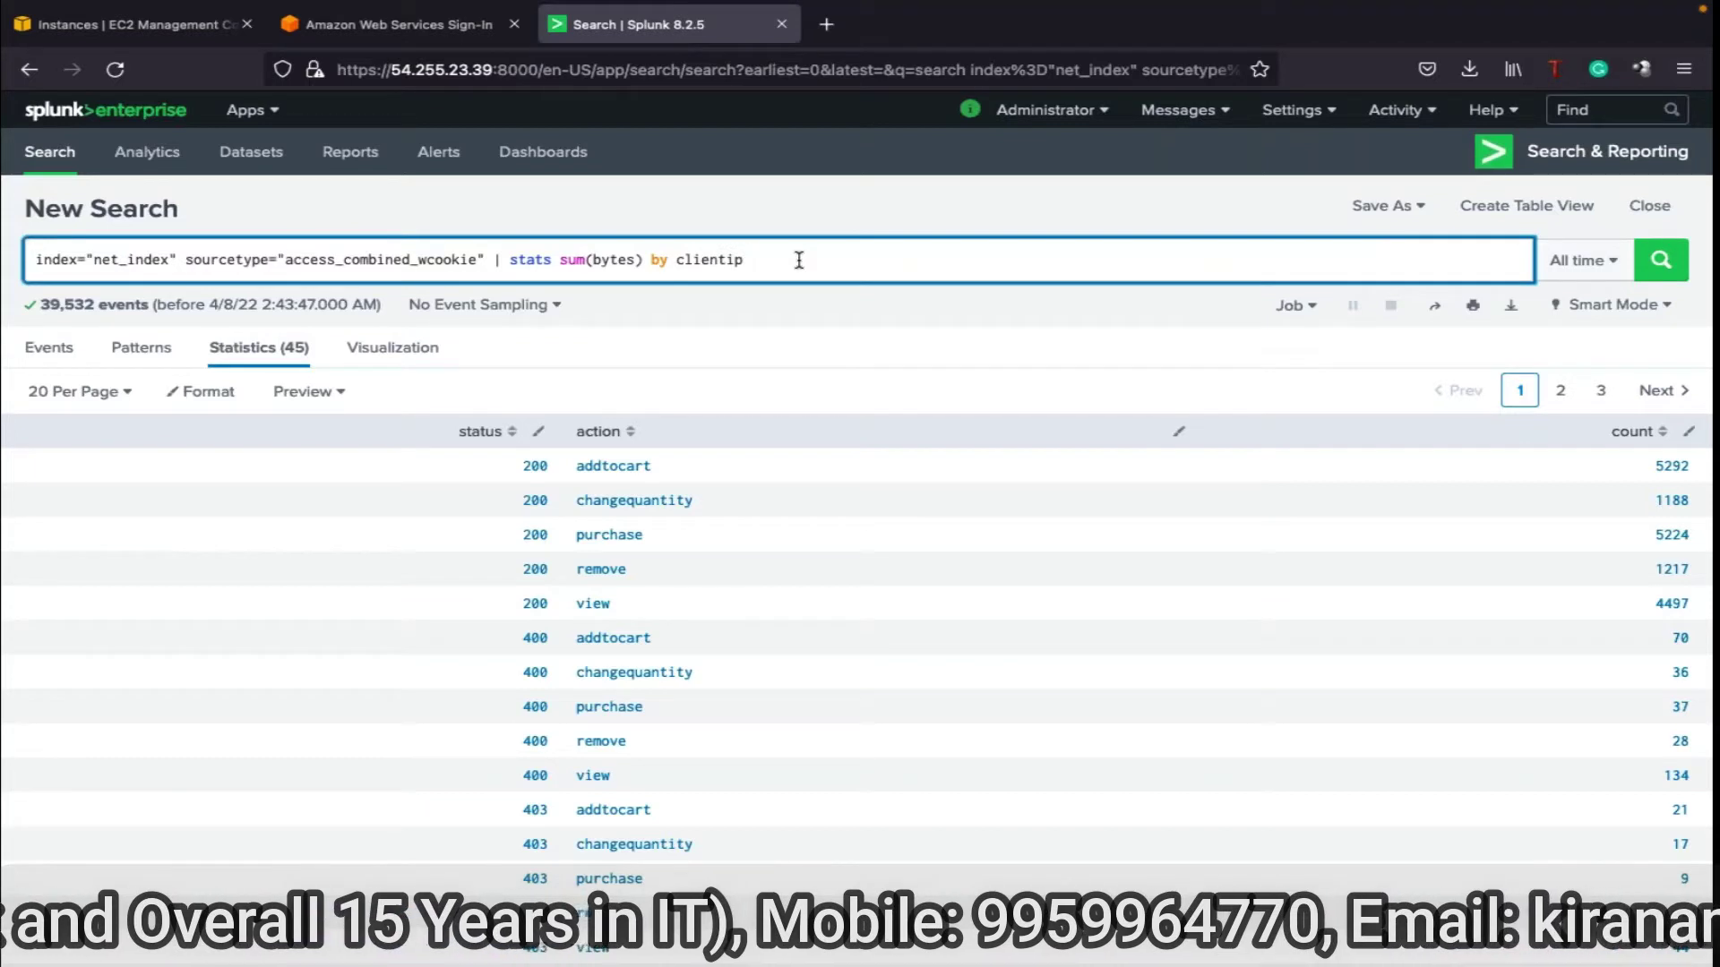
pyautogui.write(' status')
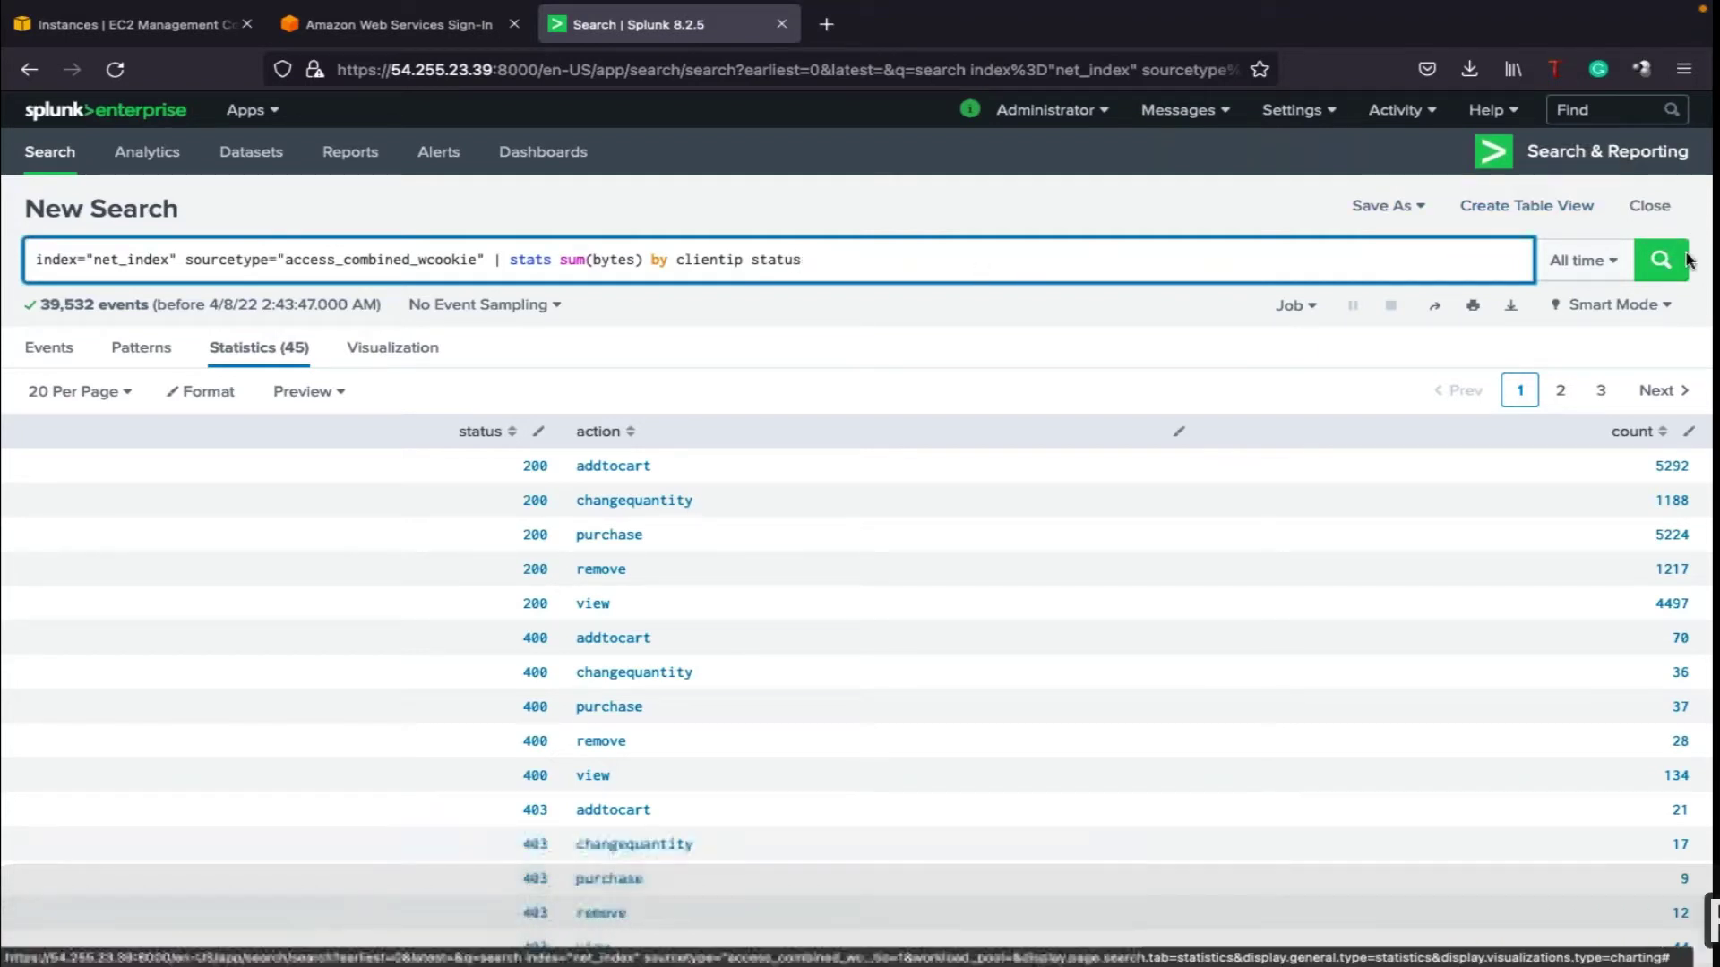
# - Run the search that sums bytes by clientip and status
pyautogui.click(1660, 262)
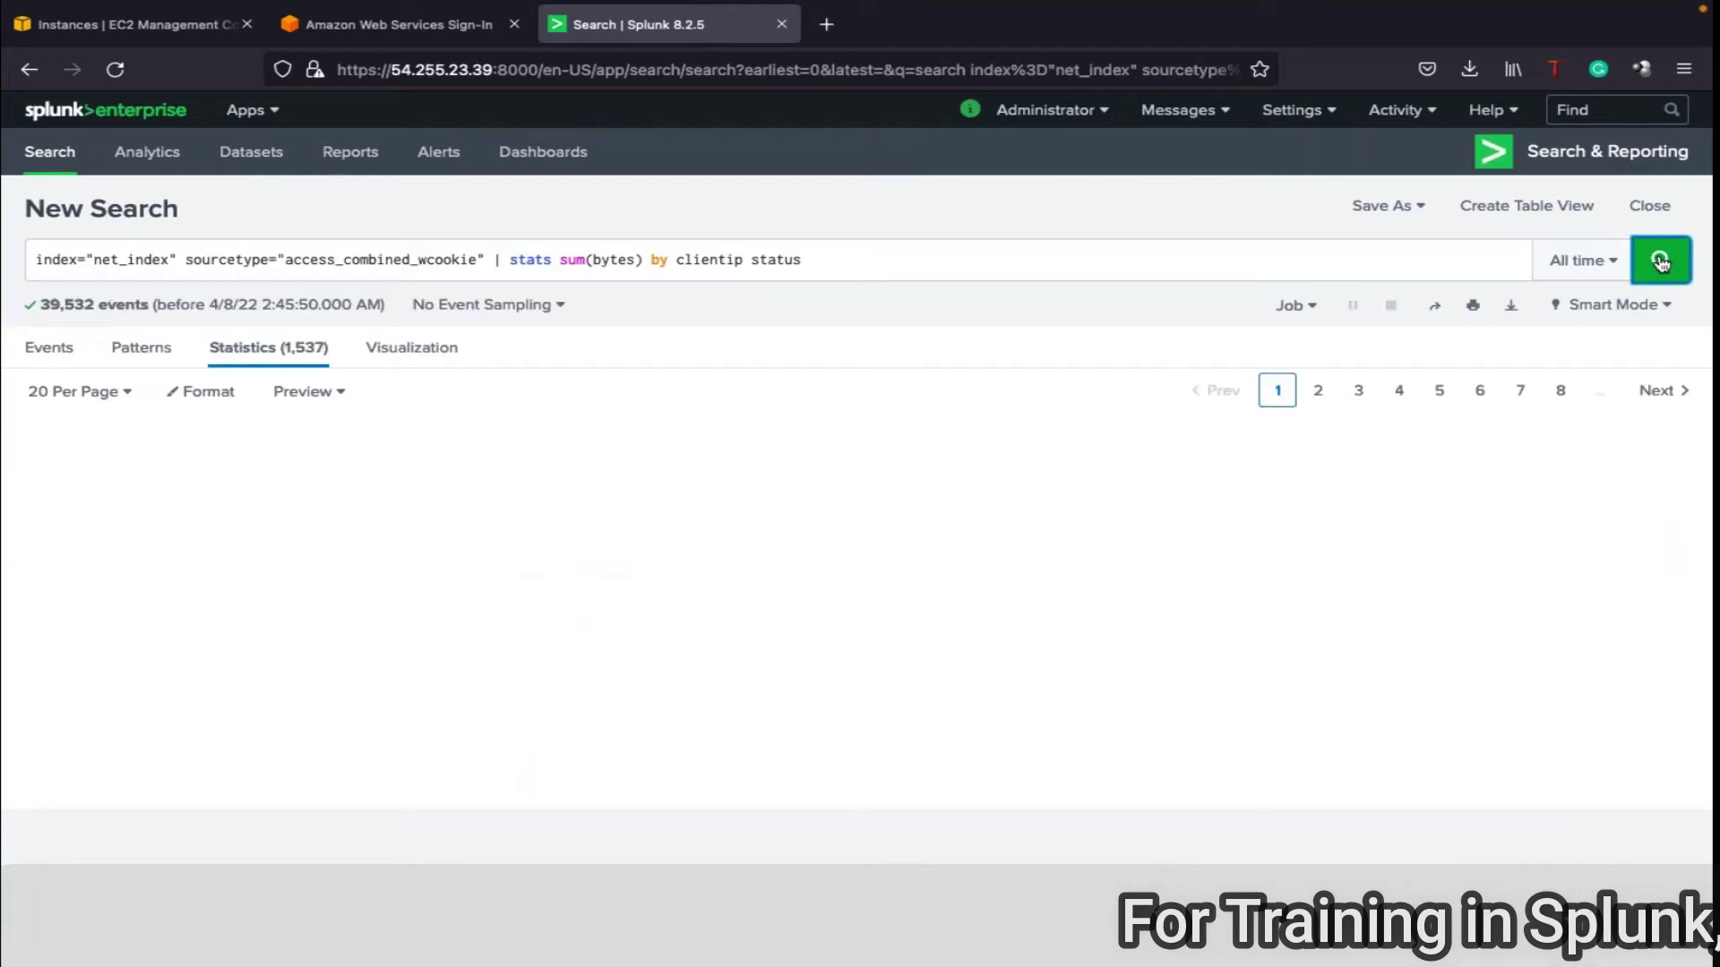
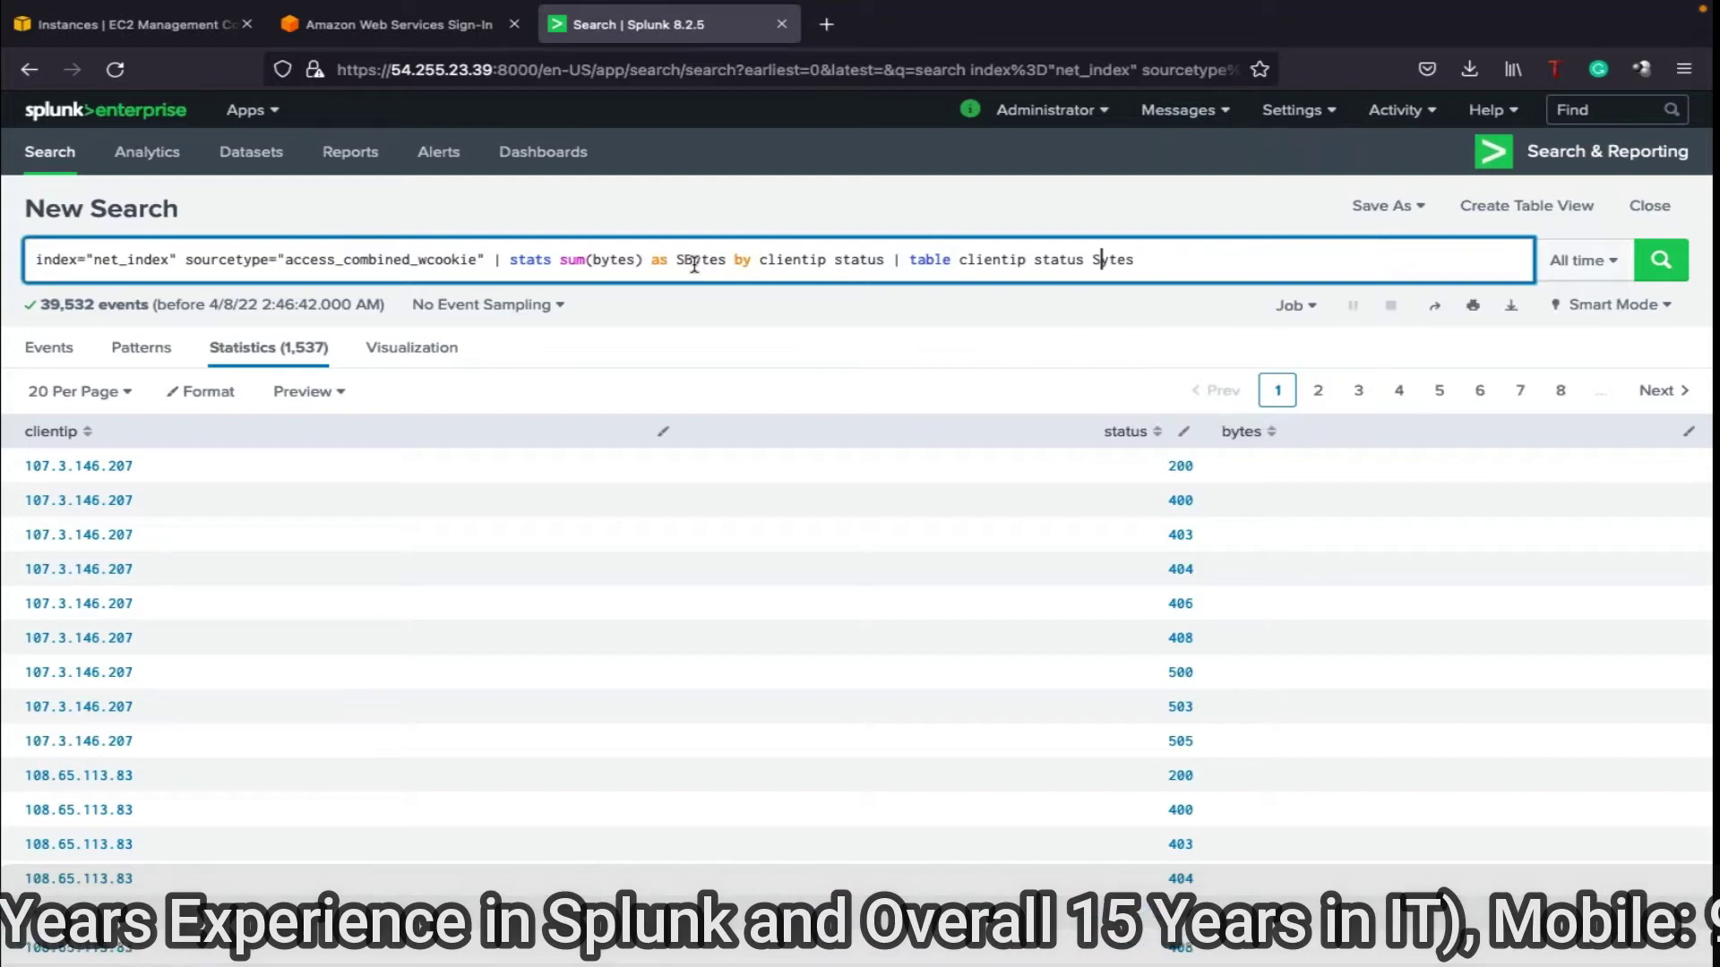
# - Run the search that names the byte sum SBytes and tables clientip status SBytes
pyautogui.click(1671, 264)
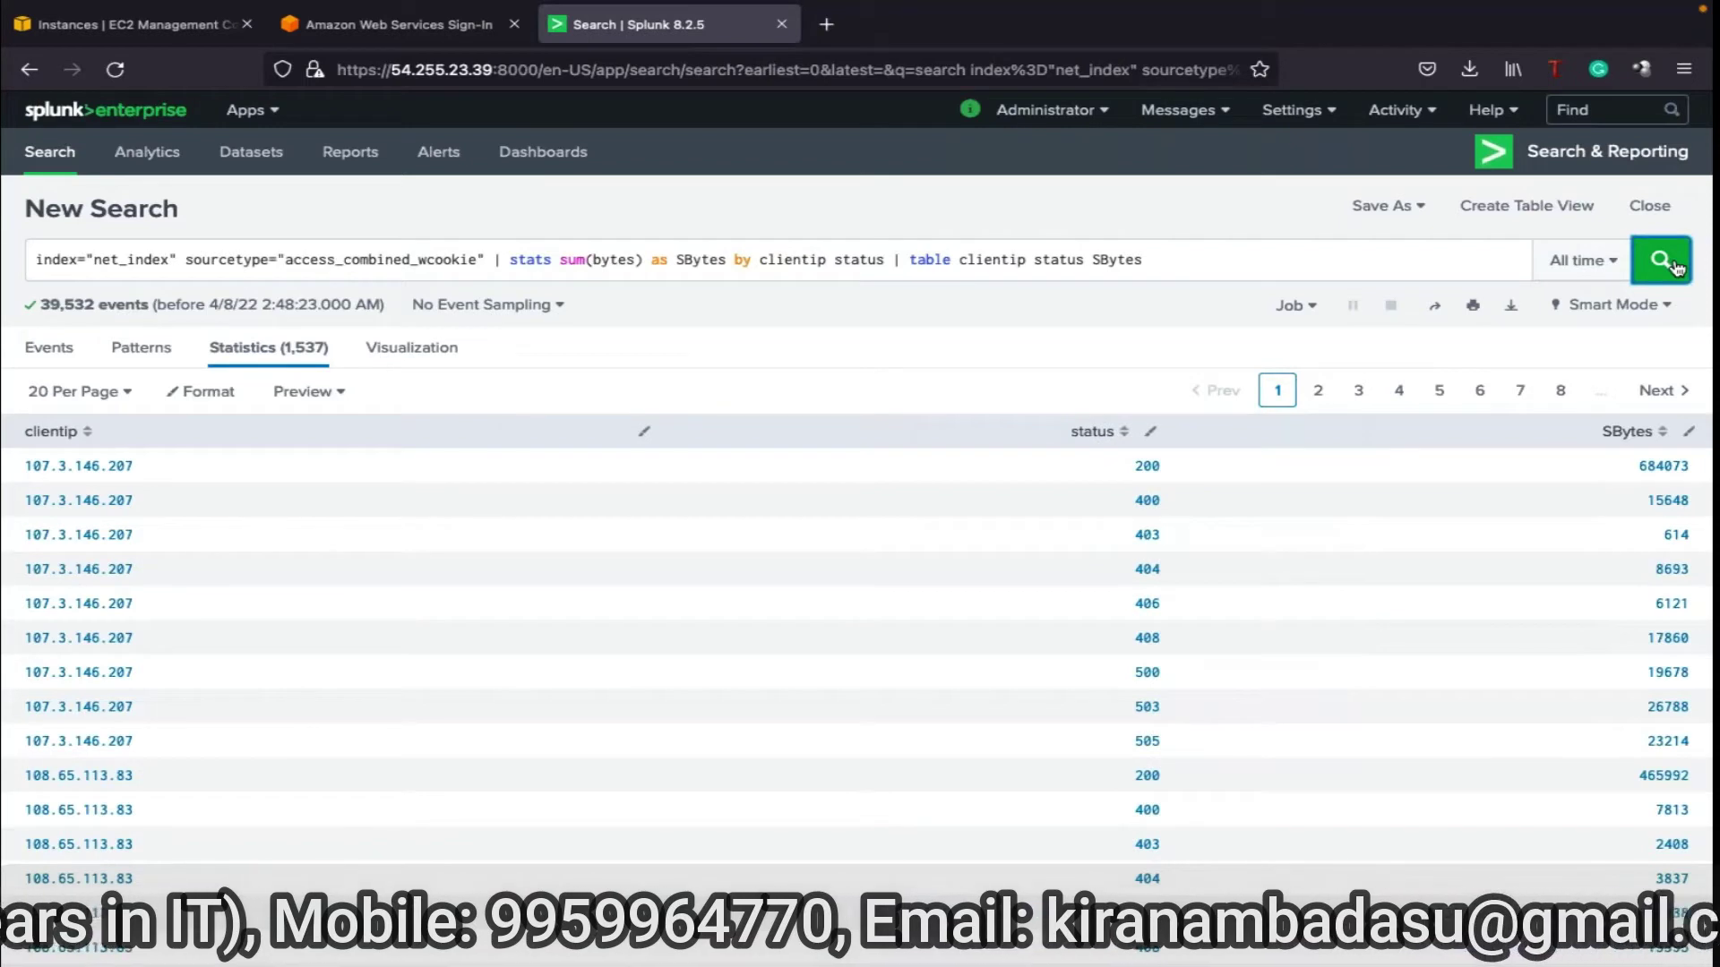
# - Replace SBytes with bytes in the table command and run the search
pyautogui.doubleClick(700, 262)
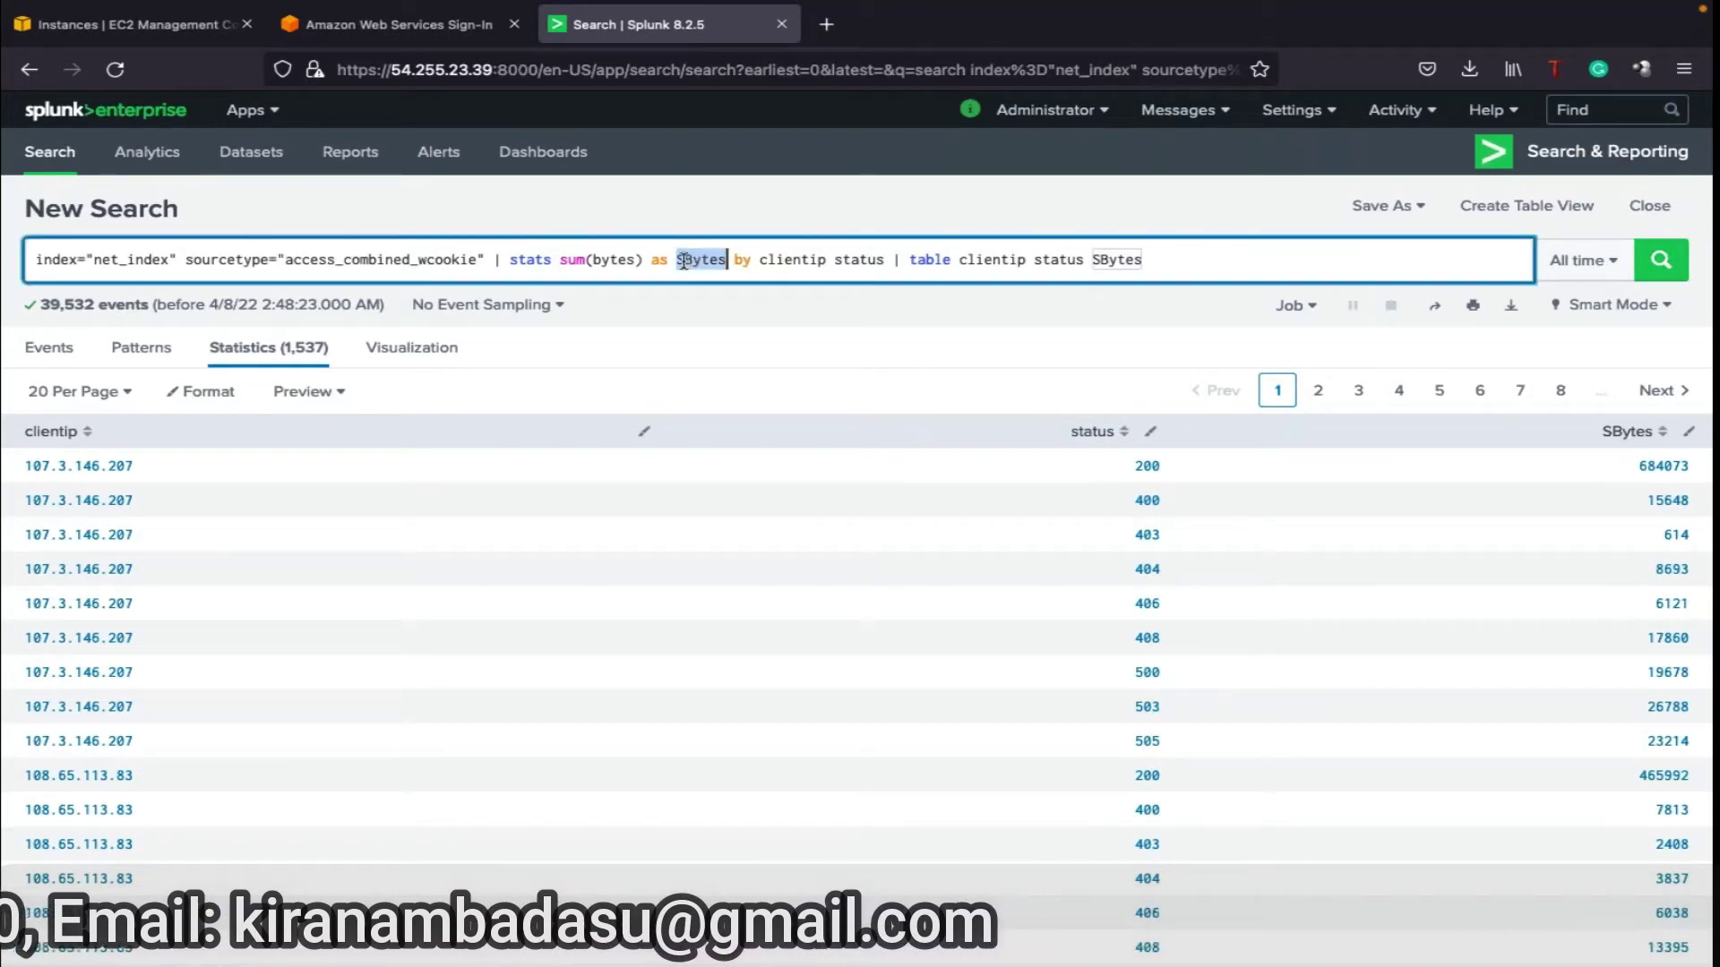
pyautogui.doubleClick(1115, 260)
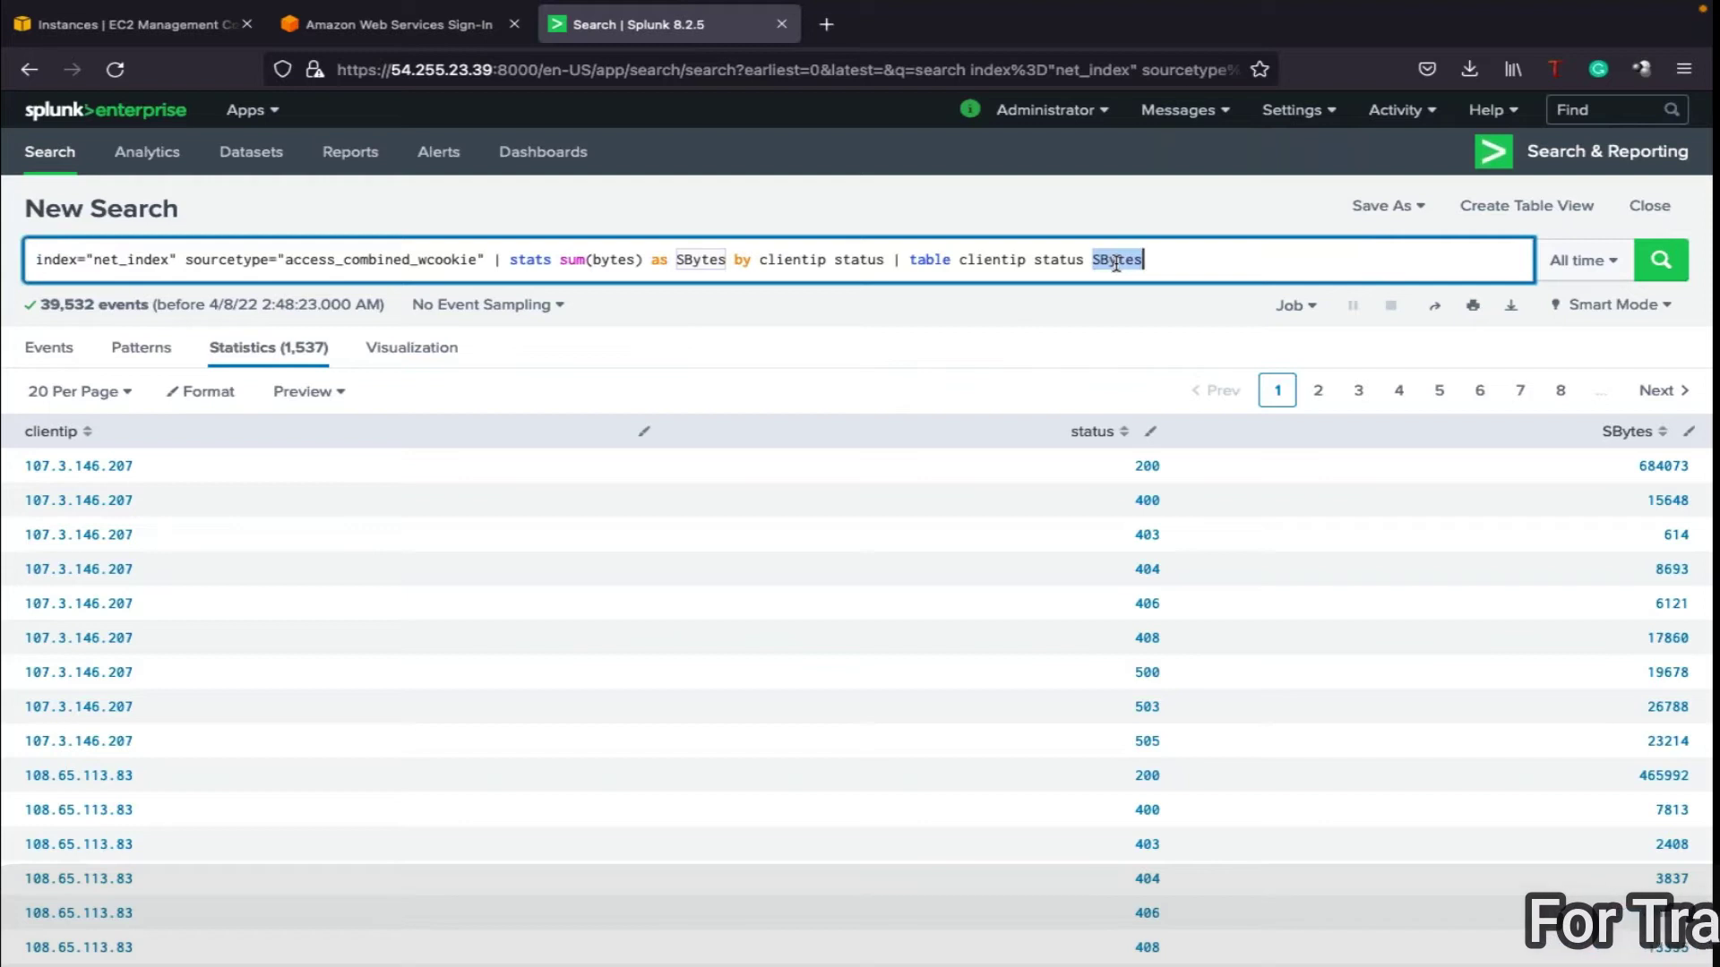
pyautogui.write('bytes')
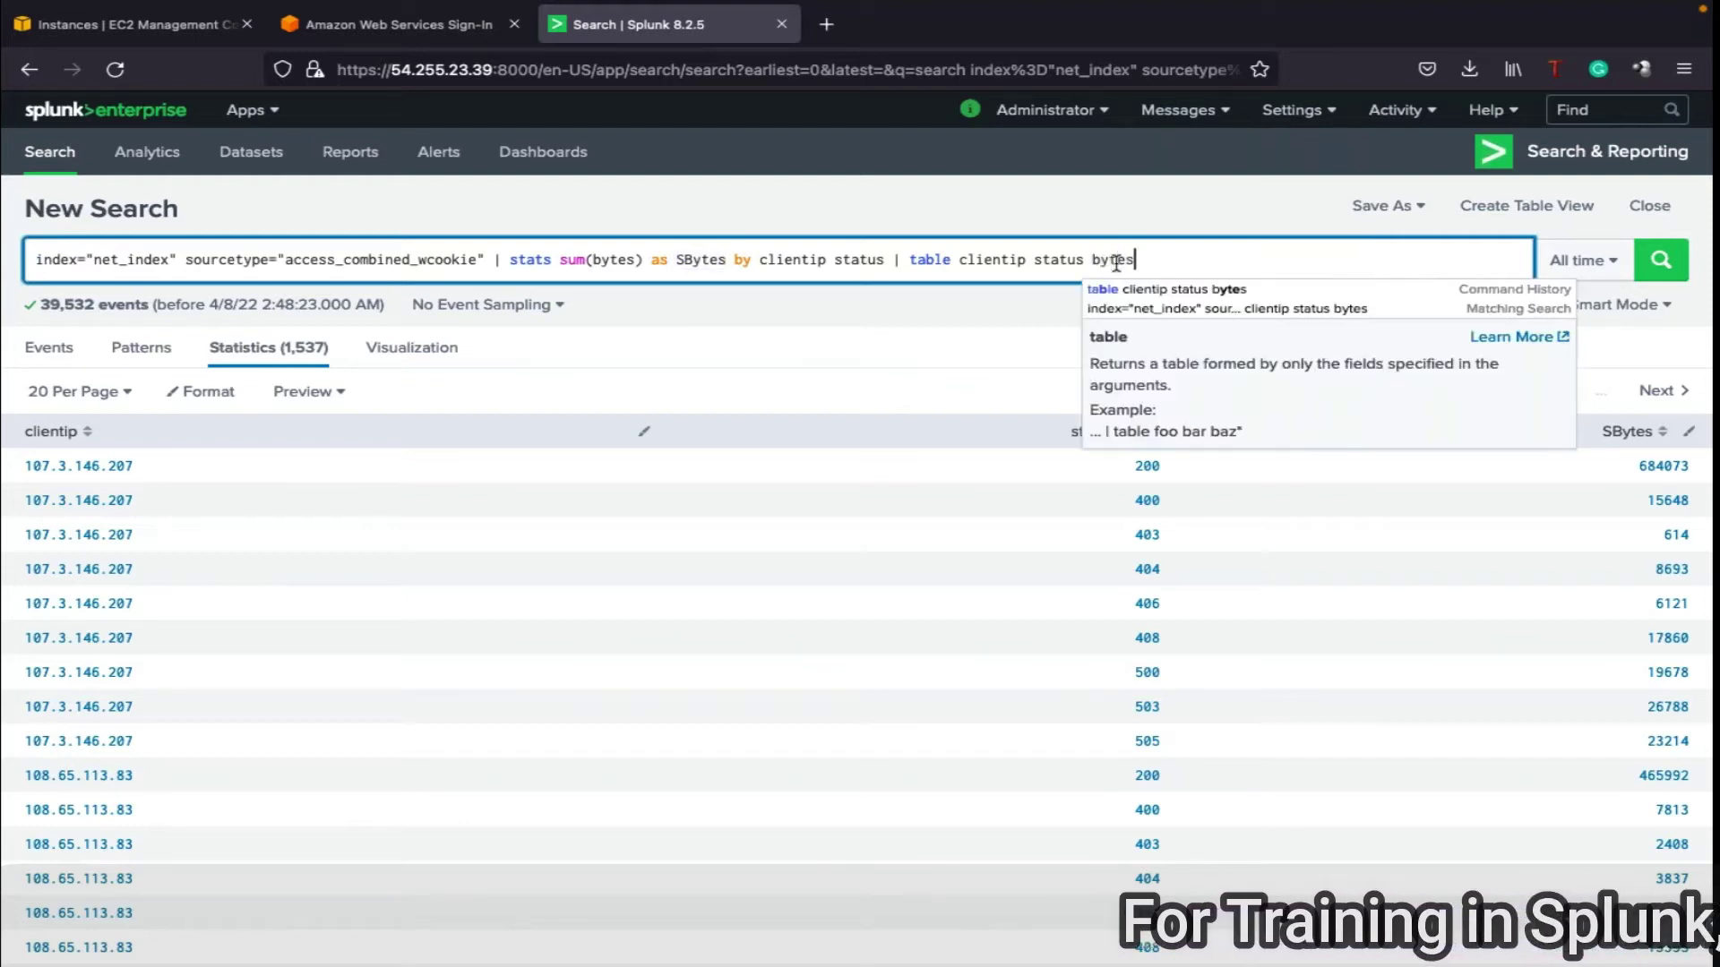
pyautogui.click(1655, 264)
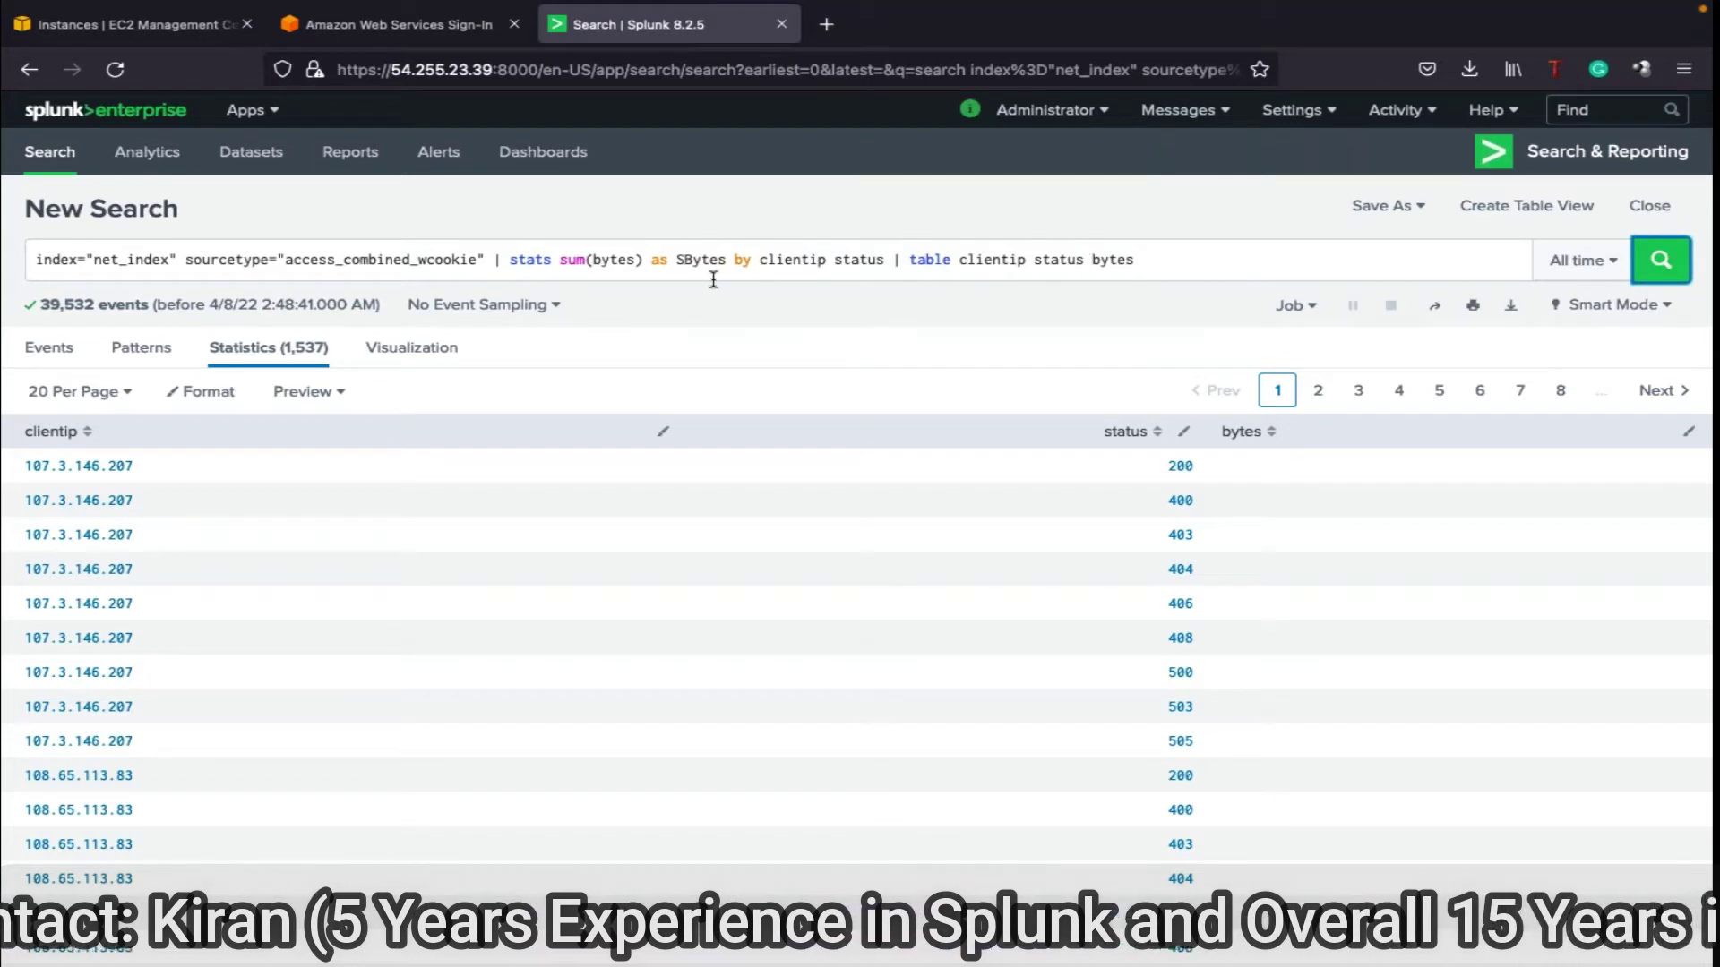
# - Add the method field to the end of the table command and run the search
pyautogui.click(1166, 263)
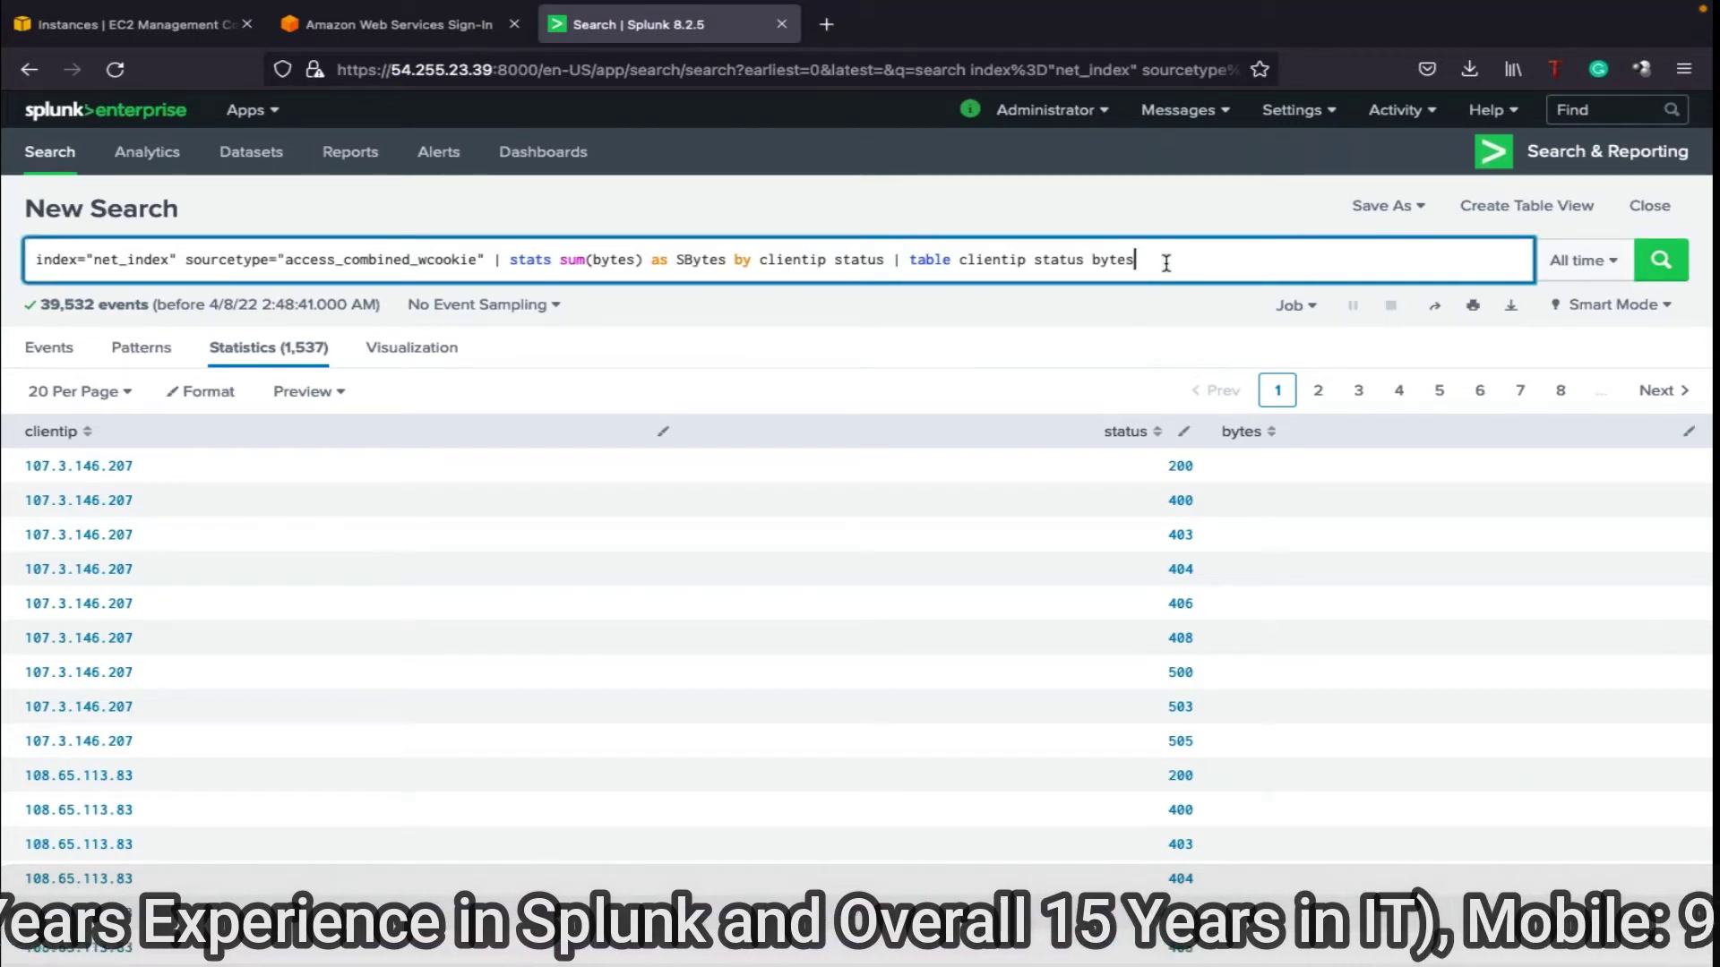
pyautogui.write('m')
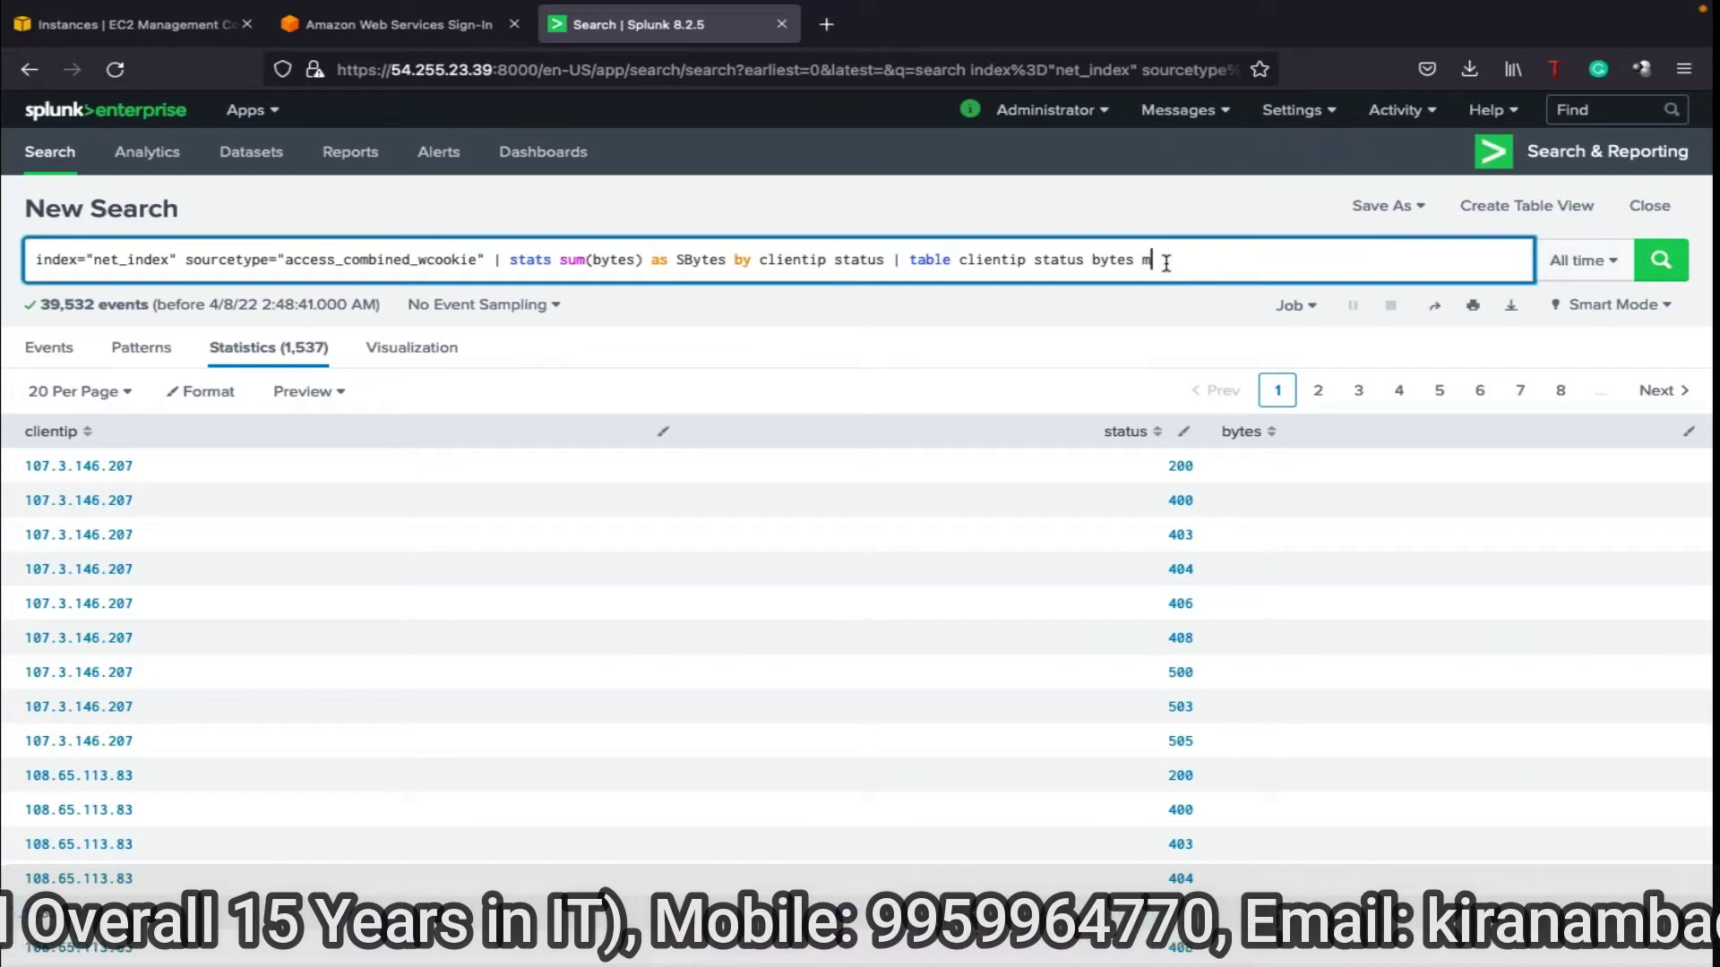
pyautogui.write('ethod')
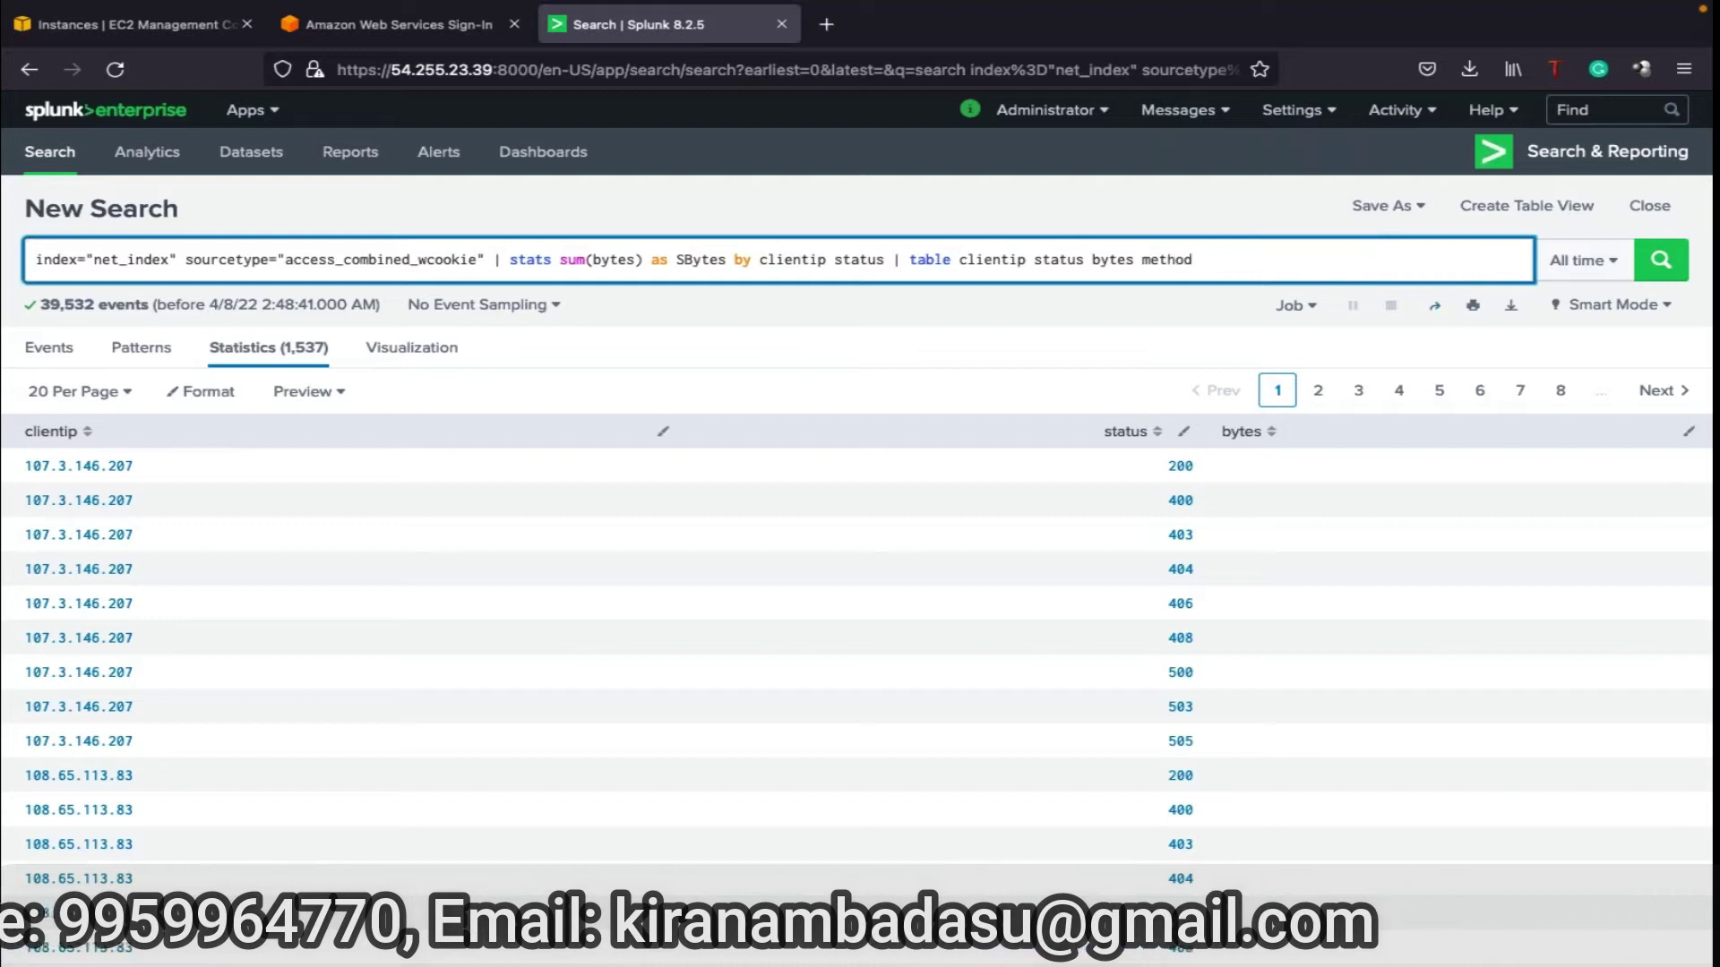
pyautogui.click(1662, 261)
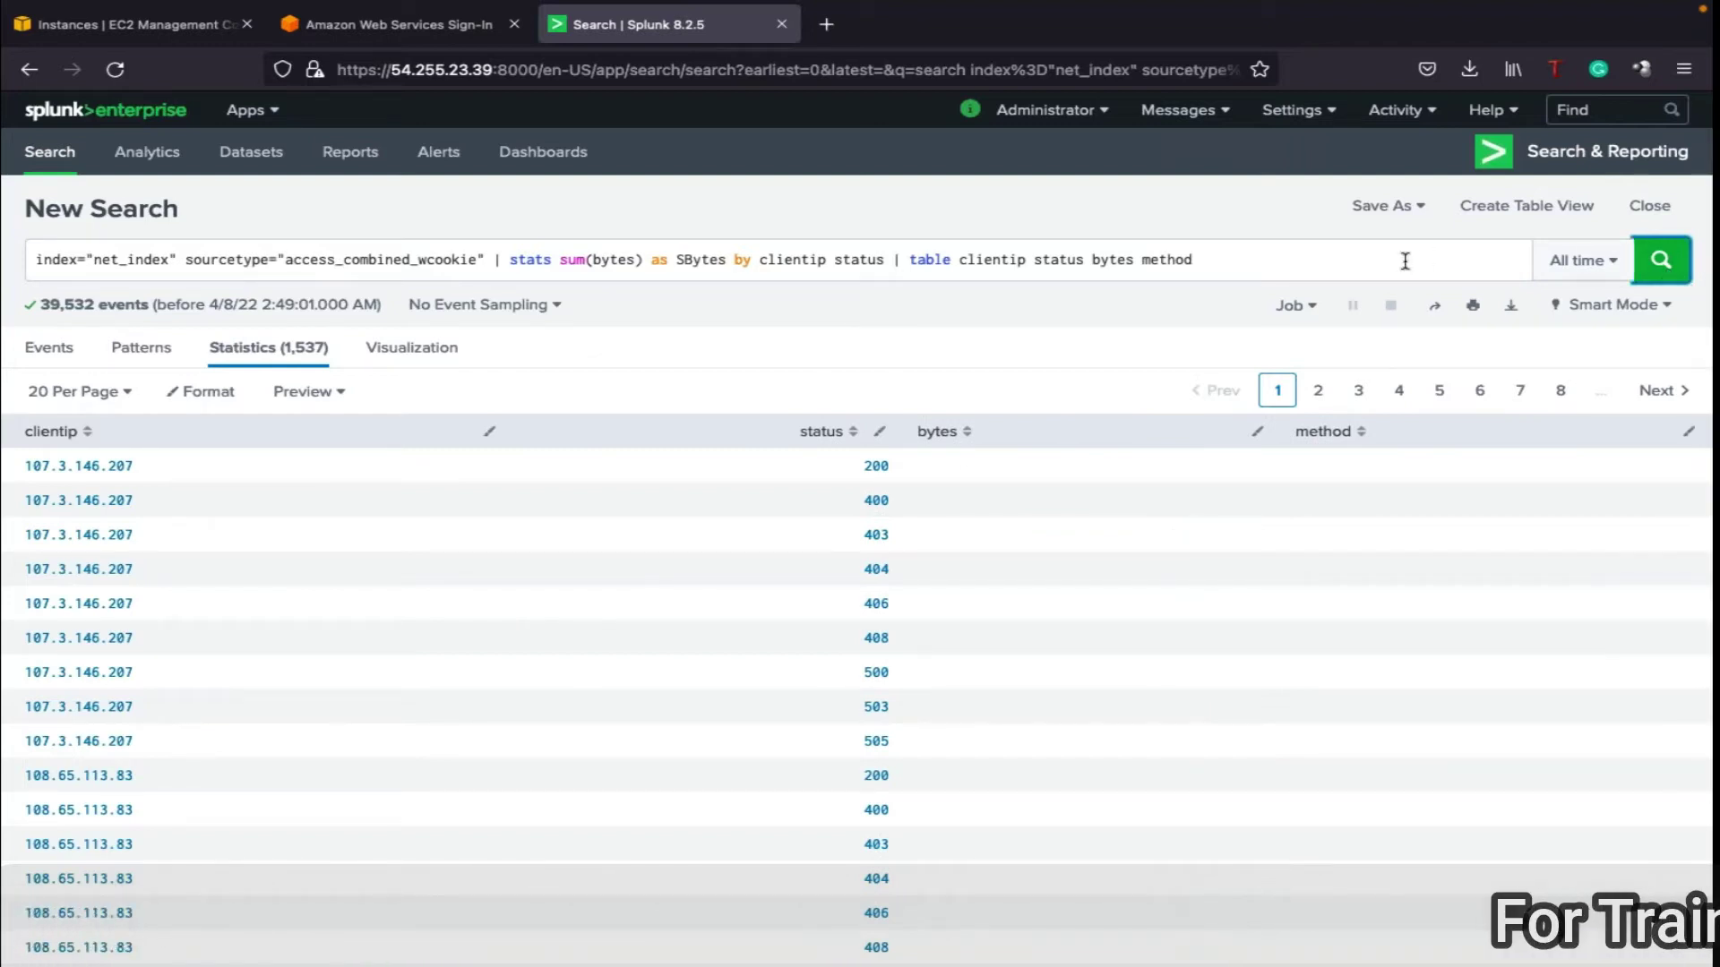
# - Examine how the SBytes alias and the clientip and status grouping fields relate to the method field in the table command
pyautogui.doubleClick(795, 259)
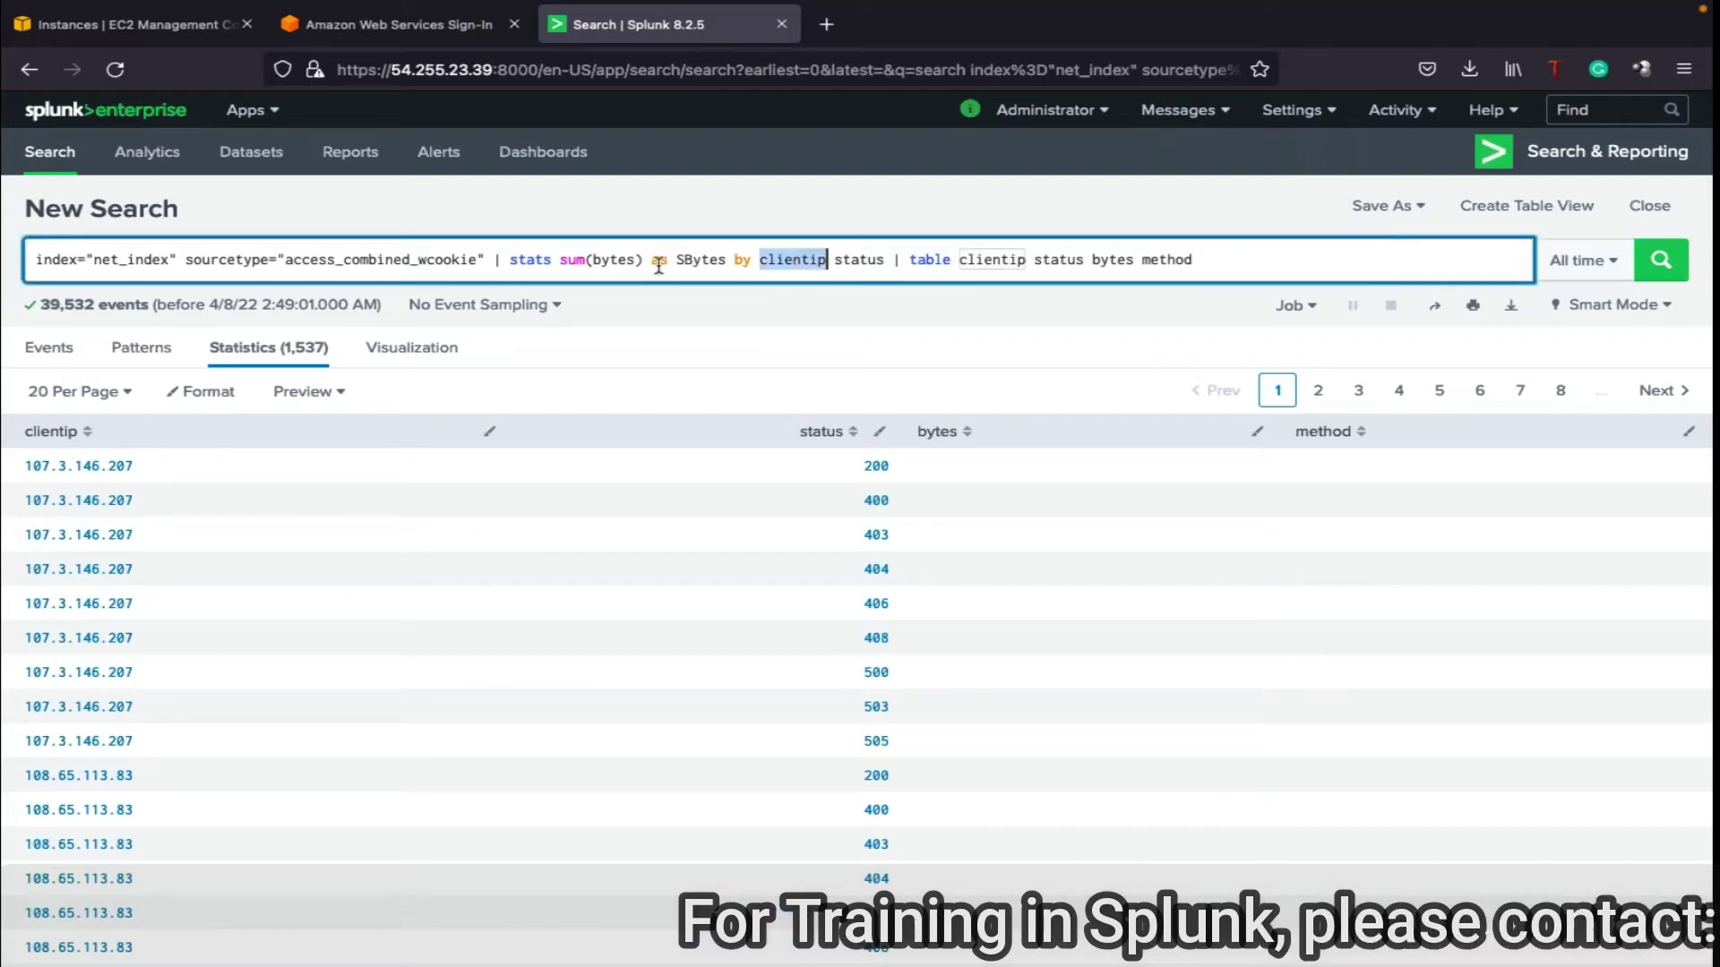
pyautogui.doubleClick(682, 260)
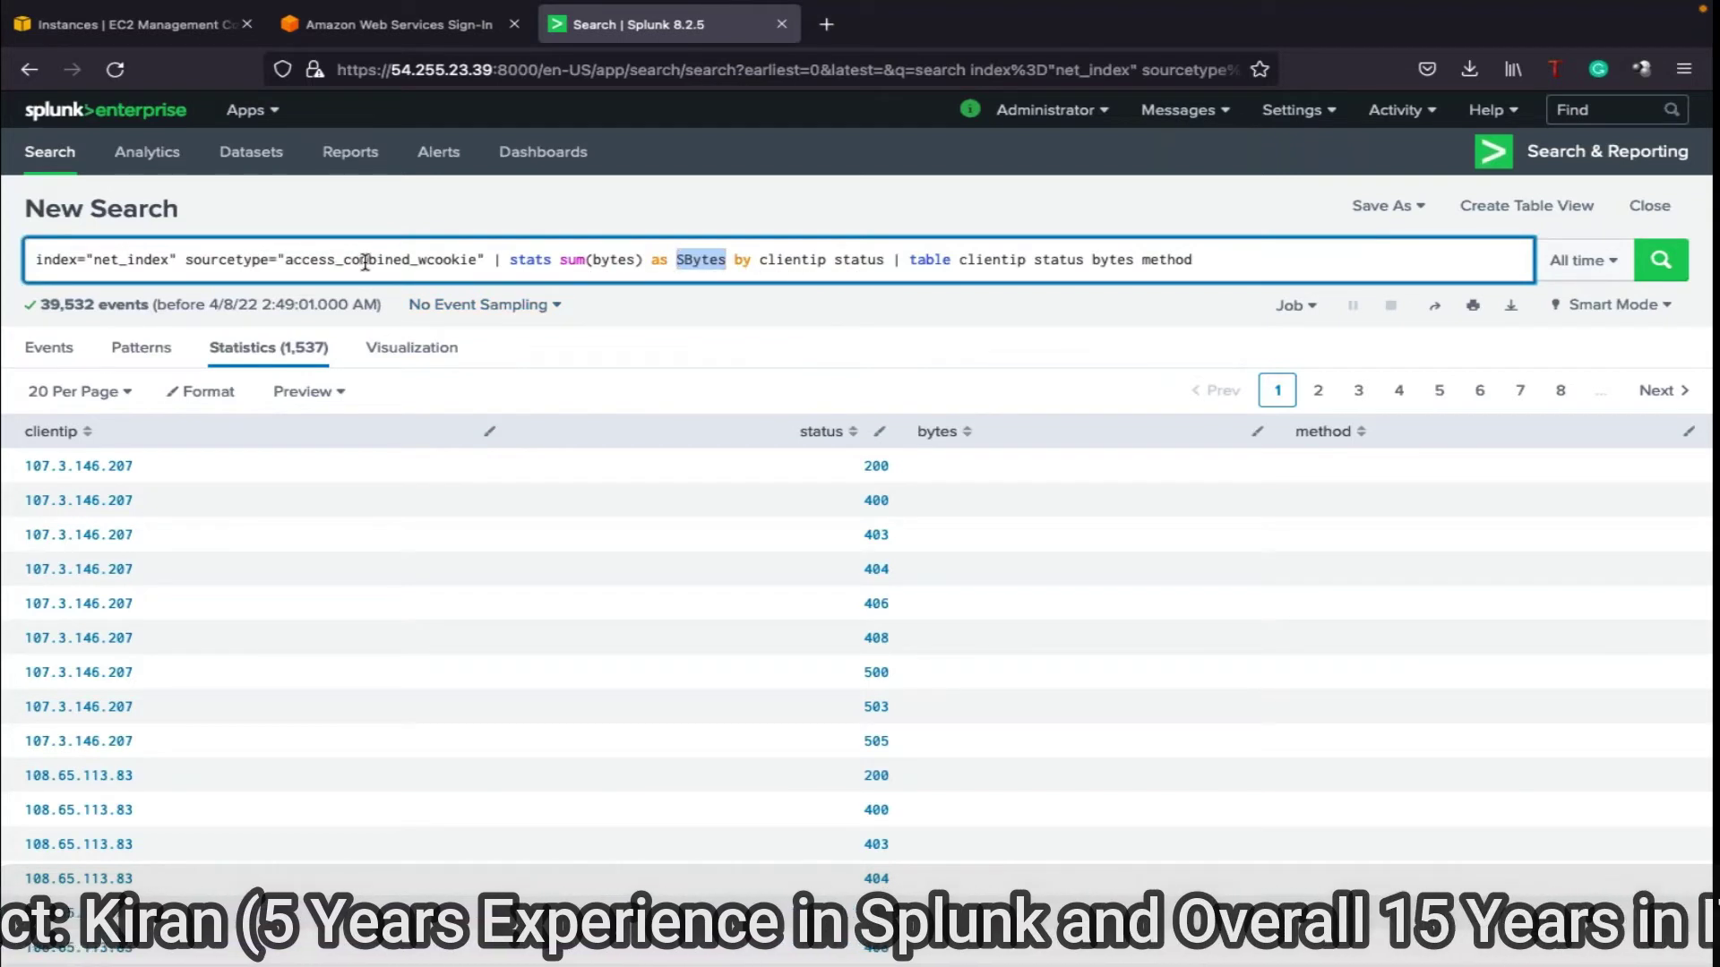
pyautogui.doubleClick(1172, 260)
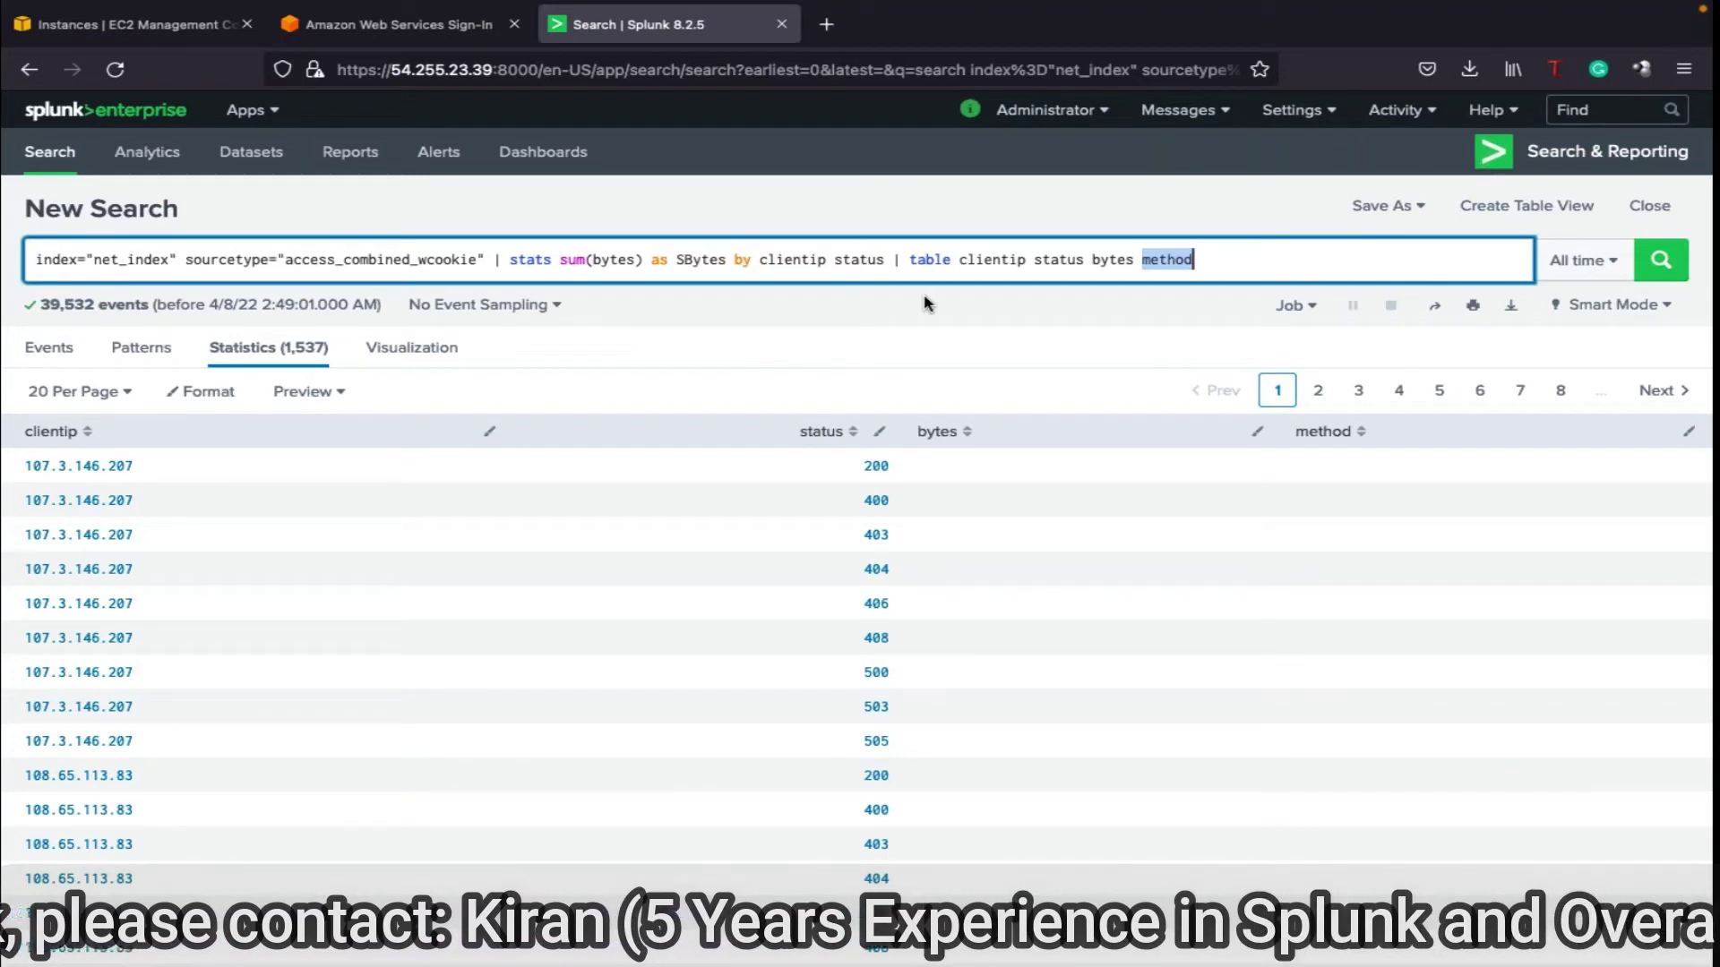
pyautogui.click(737, 260)
pyautogui.doubleClick(741, 260)
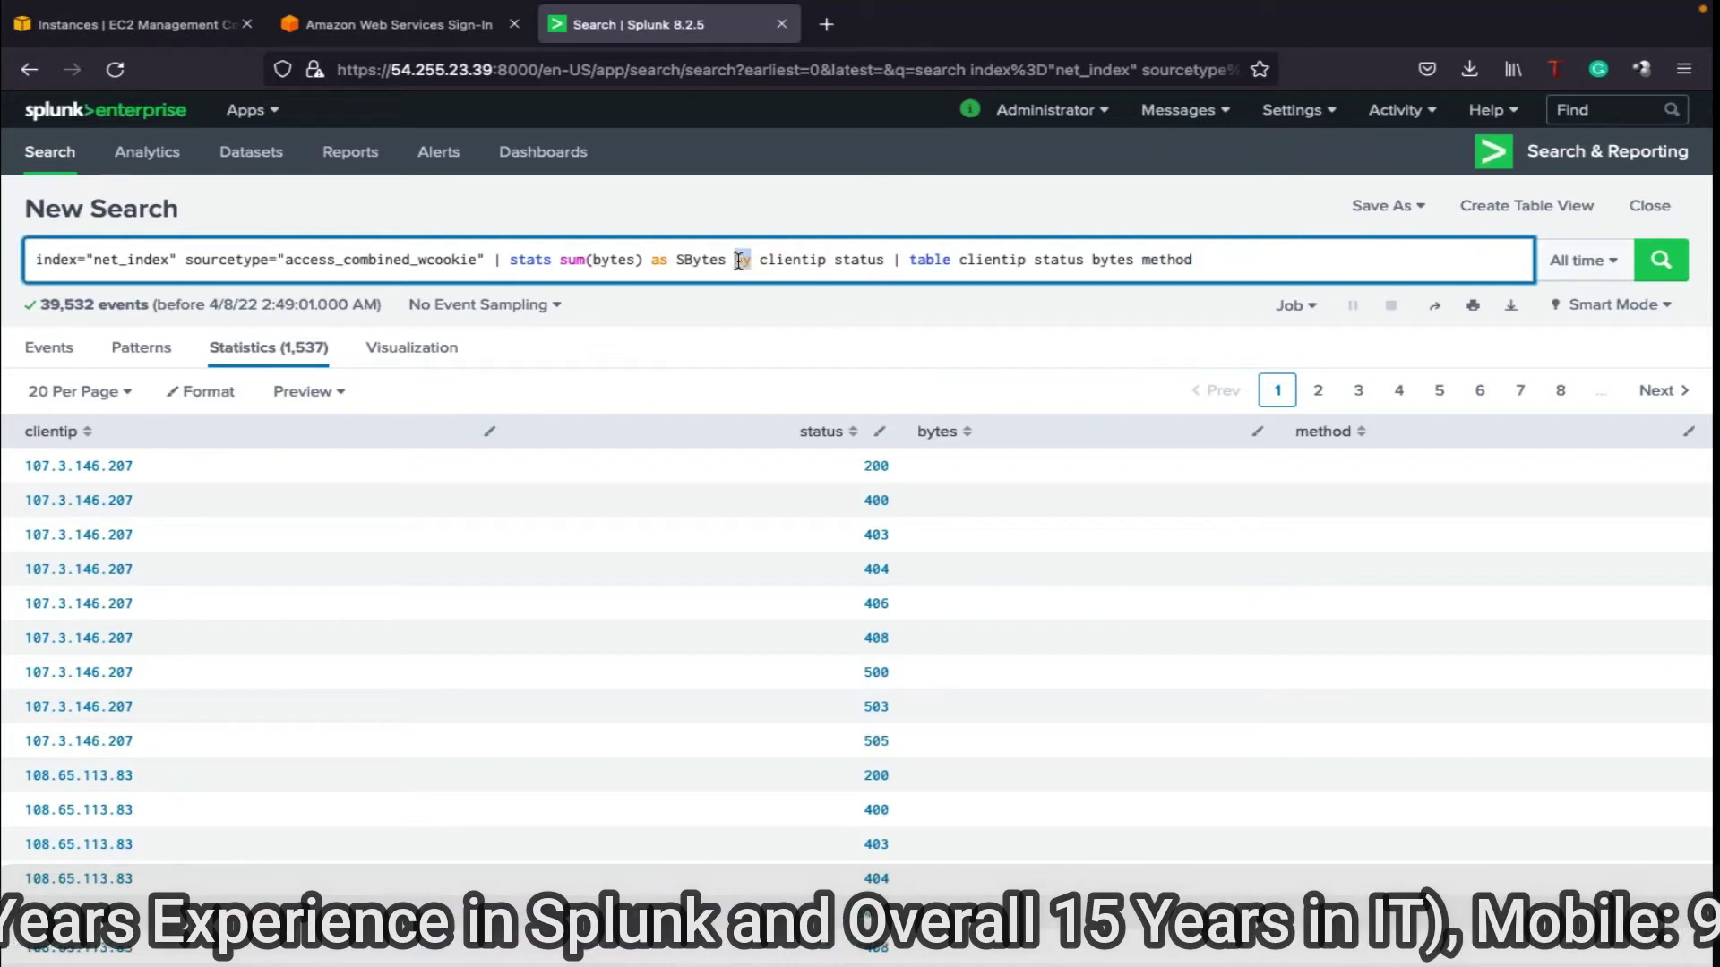
pyautogui.doubleClick(797, 260)
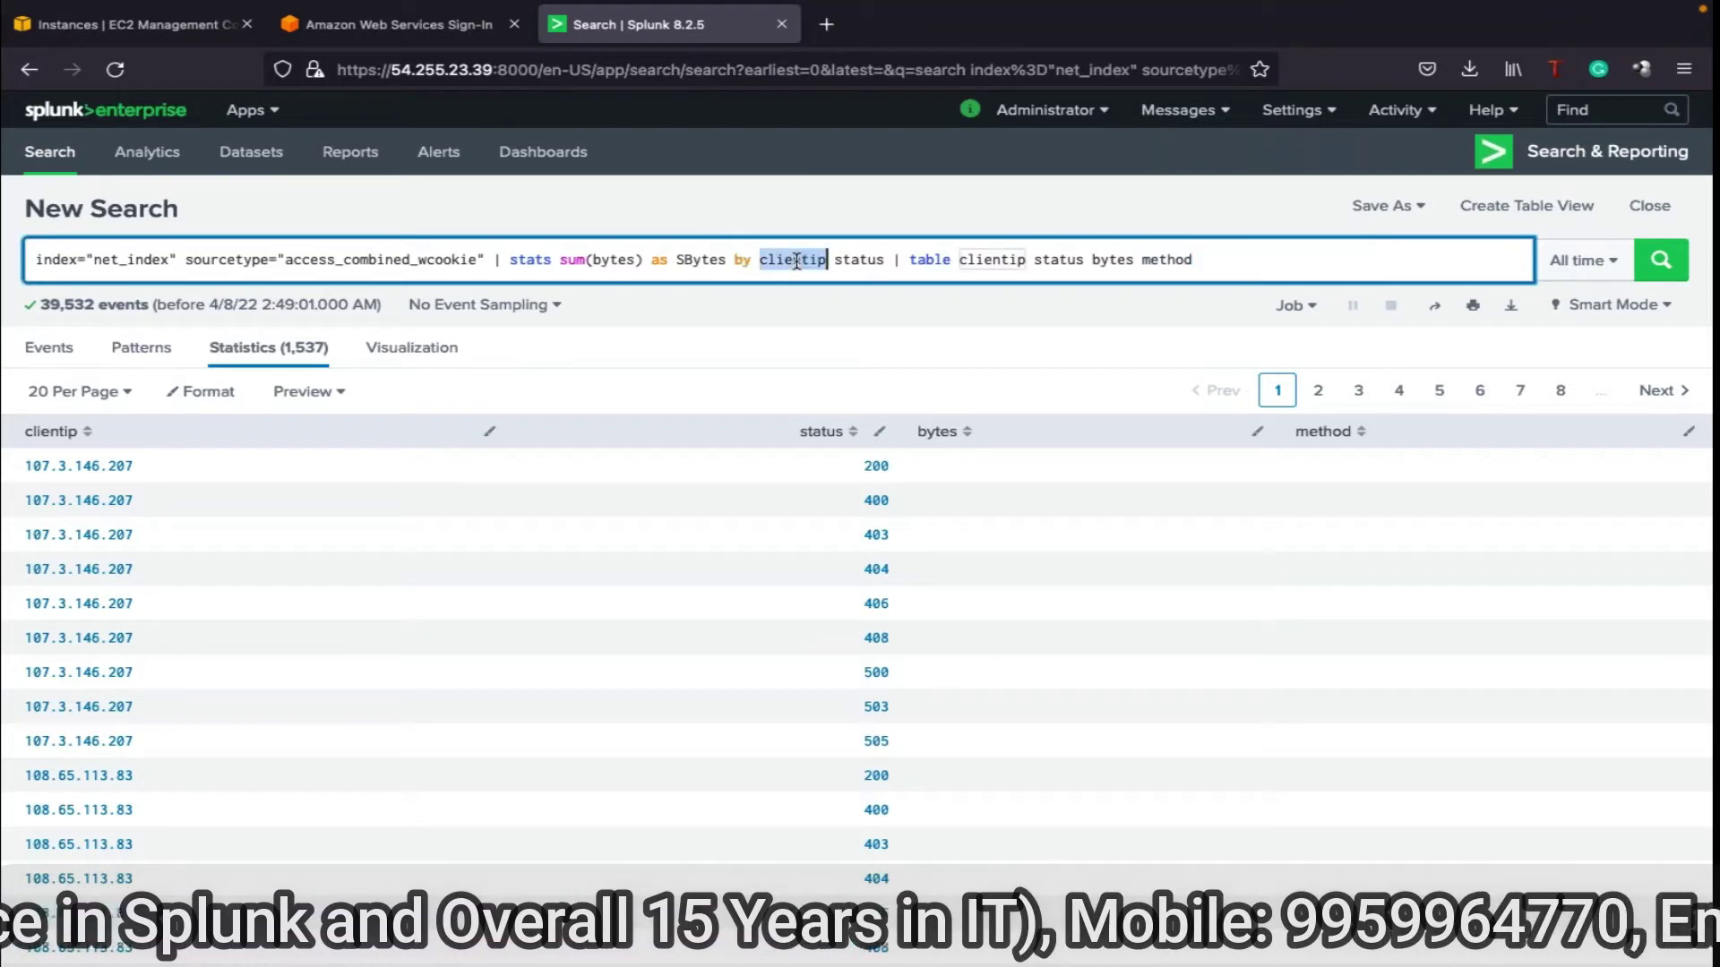
pyautogui.doubleClick(861, 260)
pyautogui.doubleClick(791, 258)
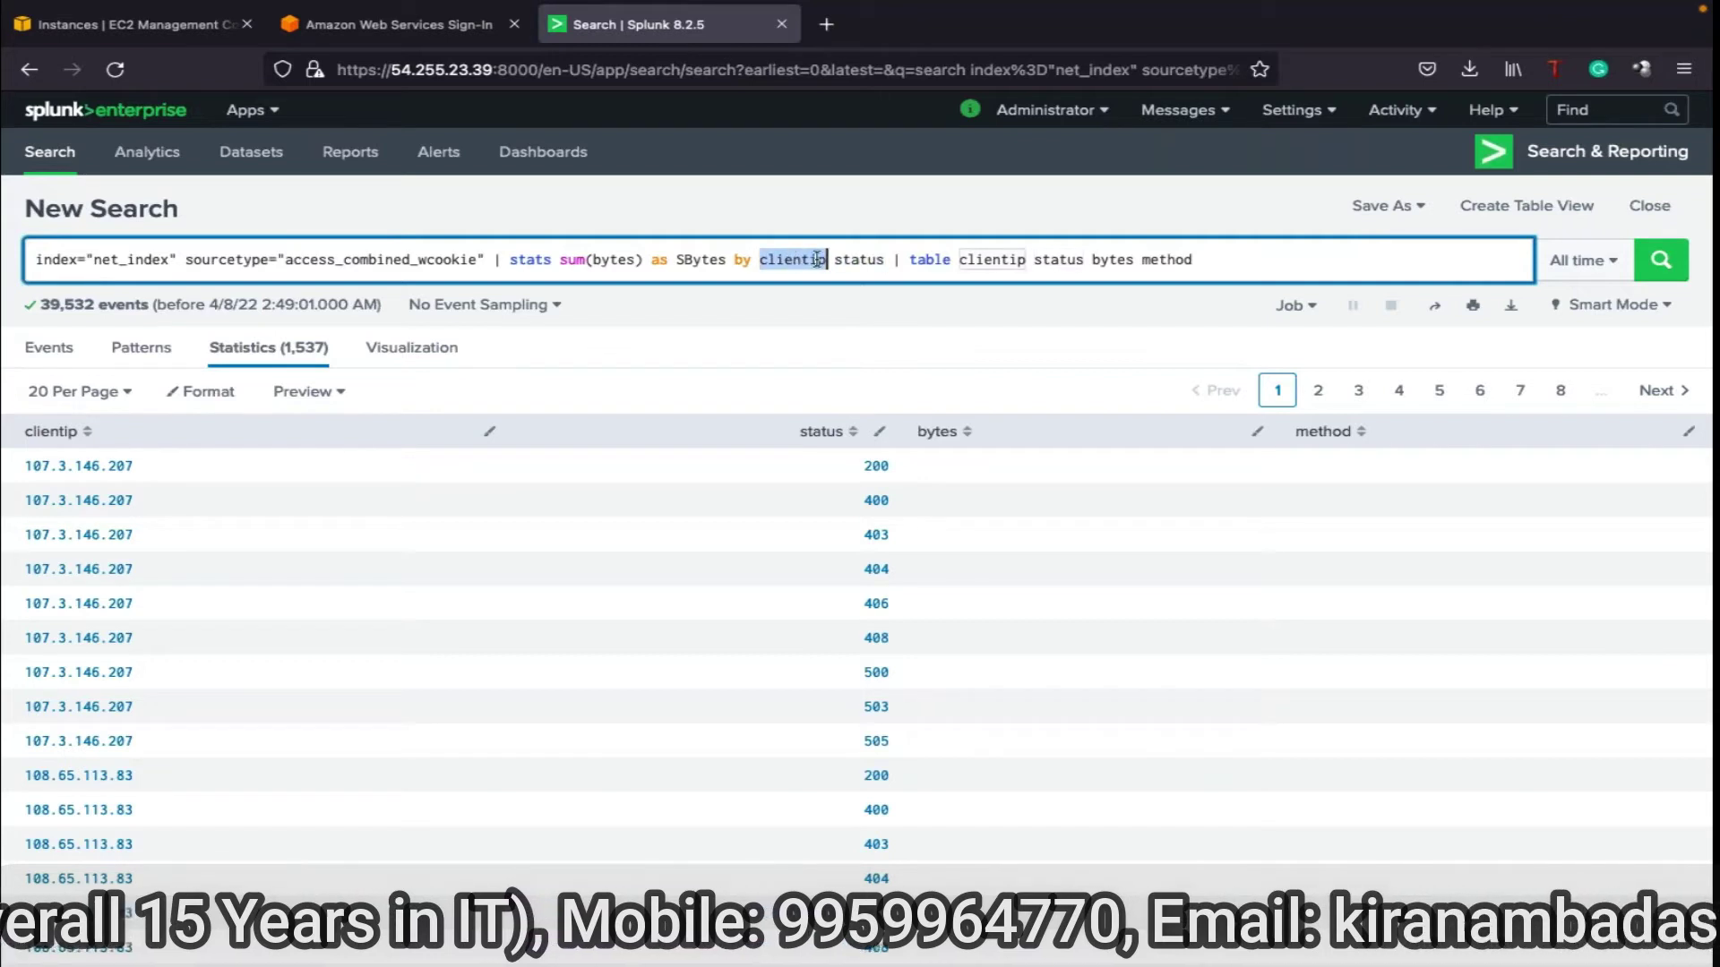
pyautogui.keyDown('shift'); pyautogui.click(868, 258); pyautogui.keyUp('shift')
pyautogui.click(864, 260)
pyautogui.doubleClick(864, 260)
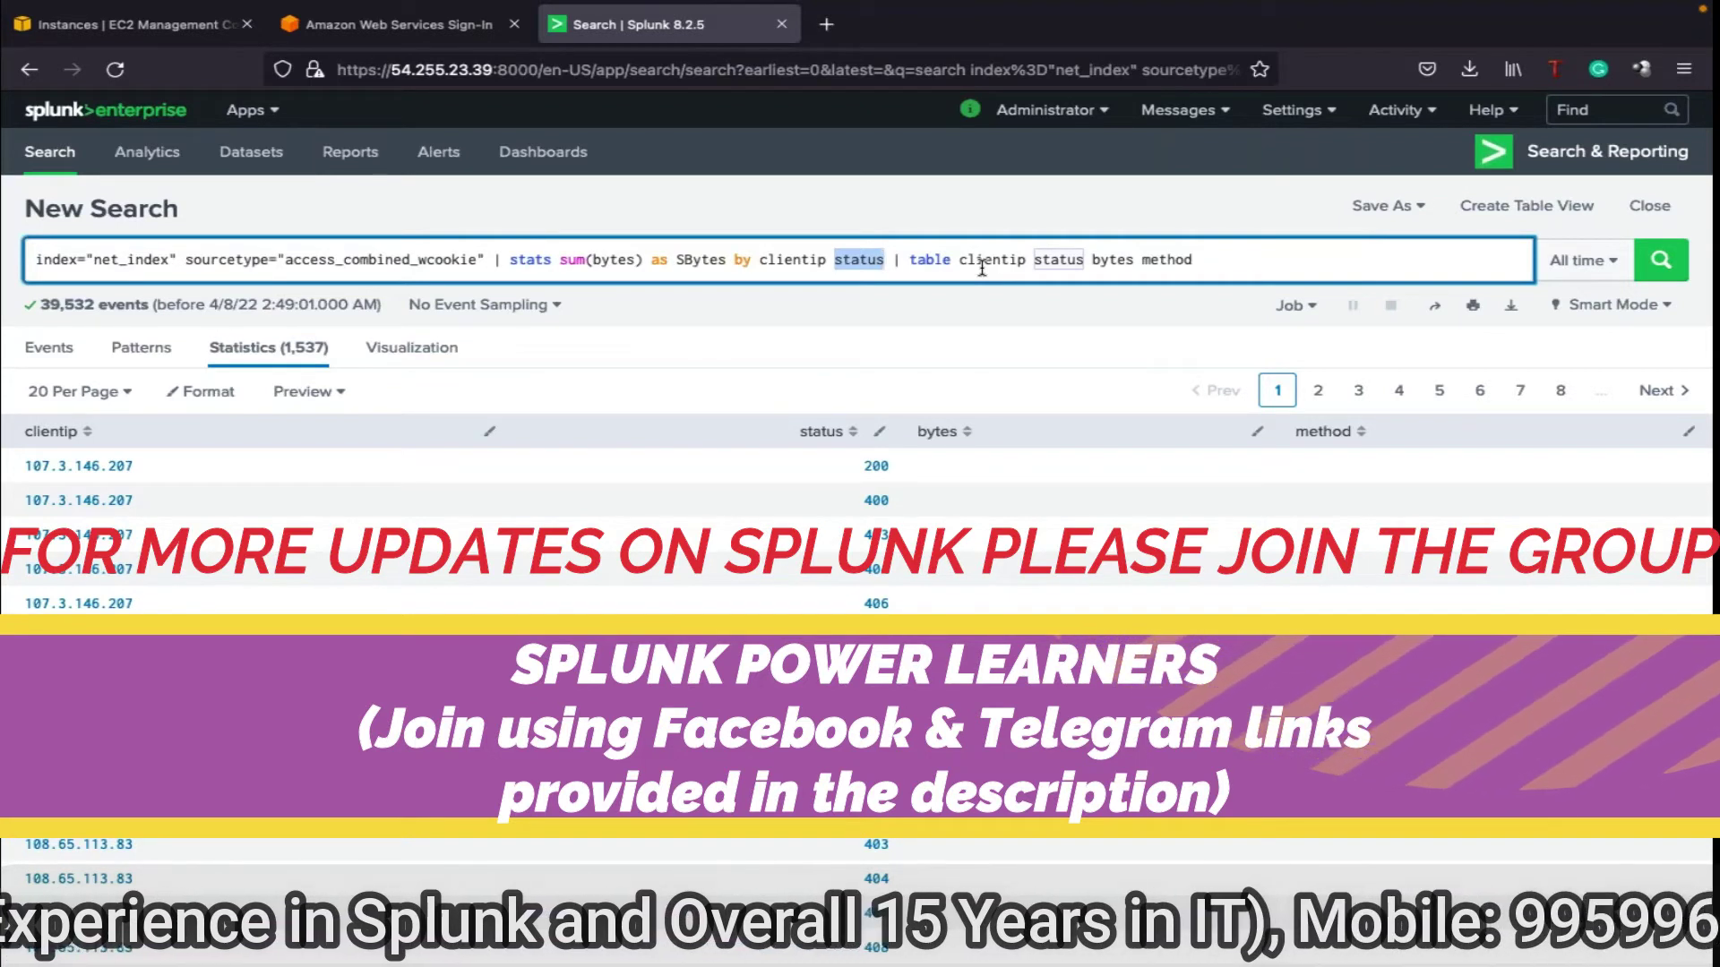
# - Remove the bytes and method fields from the table command and run the search
pyautogui.moveTo(1092, 260); pyautogui.dragTo(1206, 260)
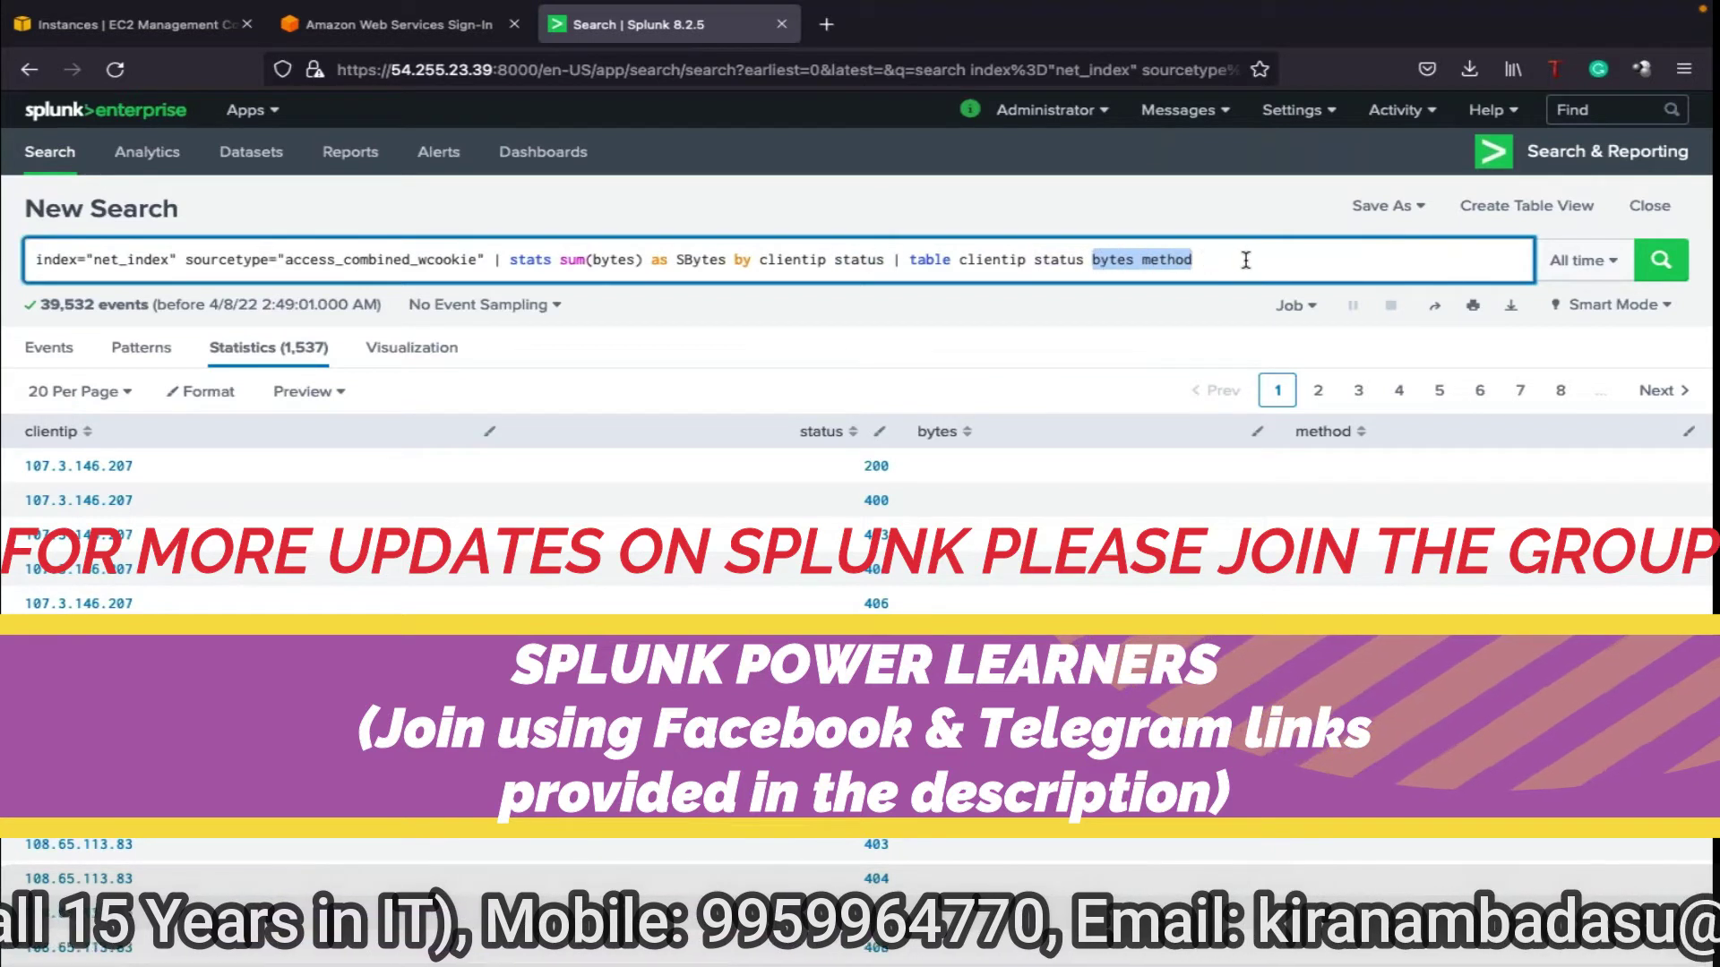
pyautogui.press('BackSpace')
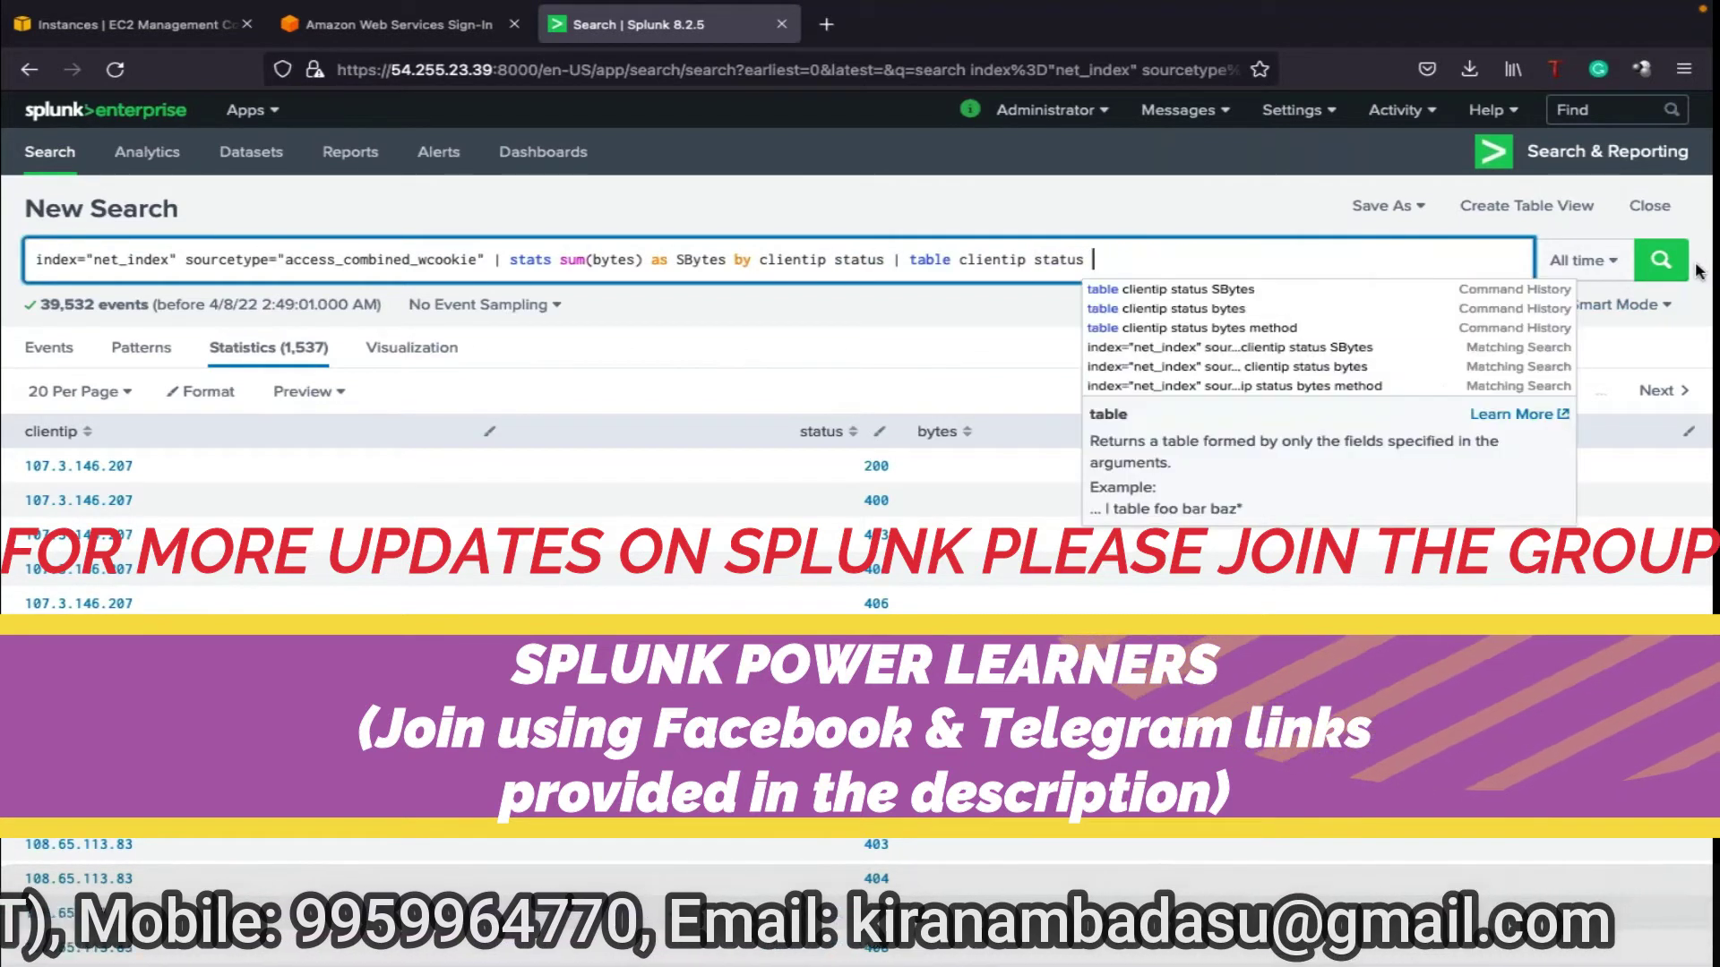
pyautogui.click(1663, 261)
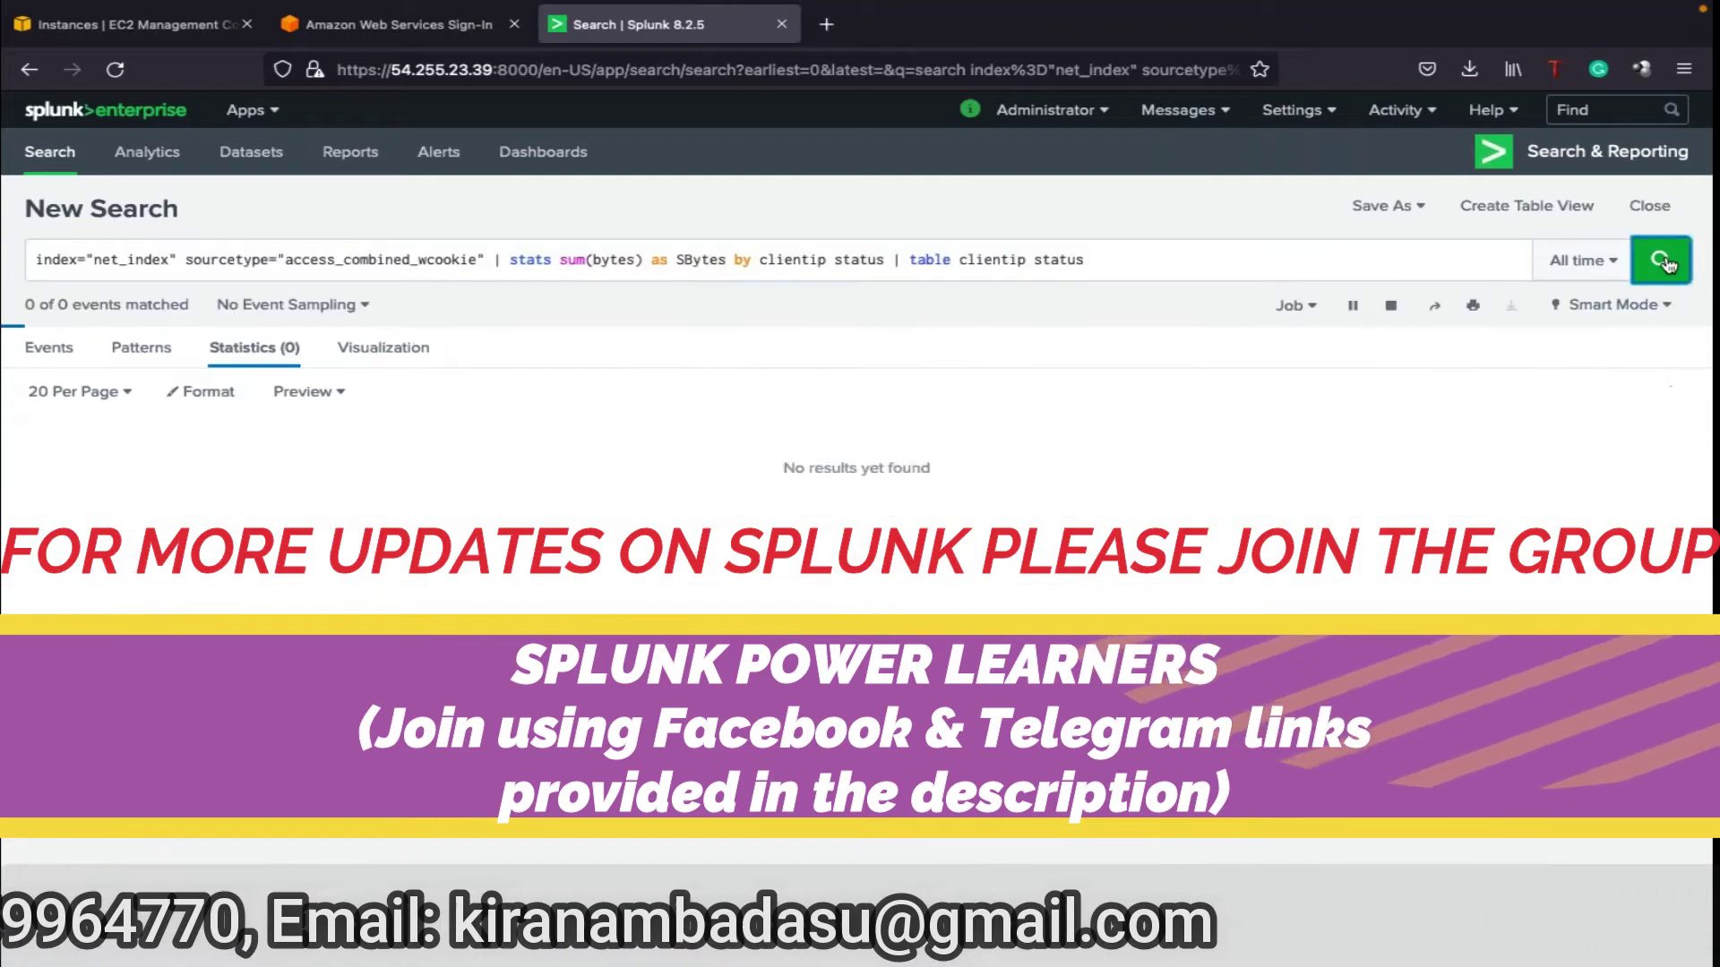
# - Add SBytes after clientip status in the table command and run the search
pyautogui.click(1097, 265)
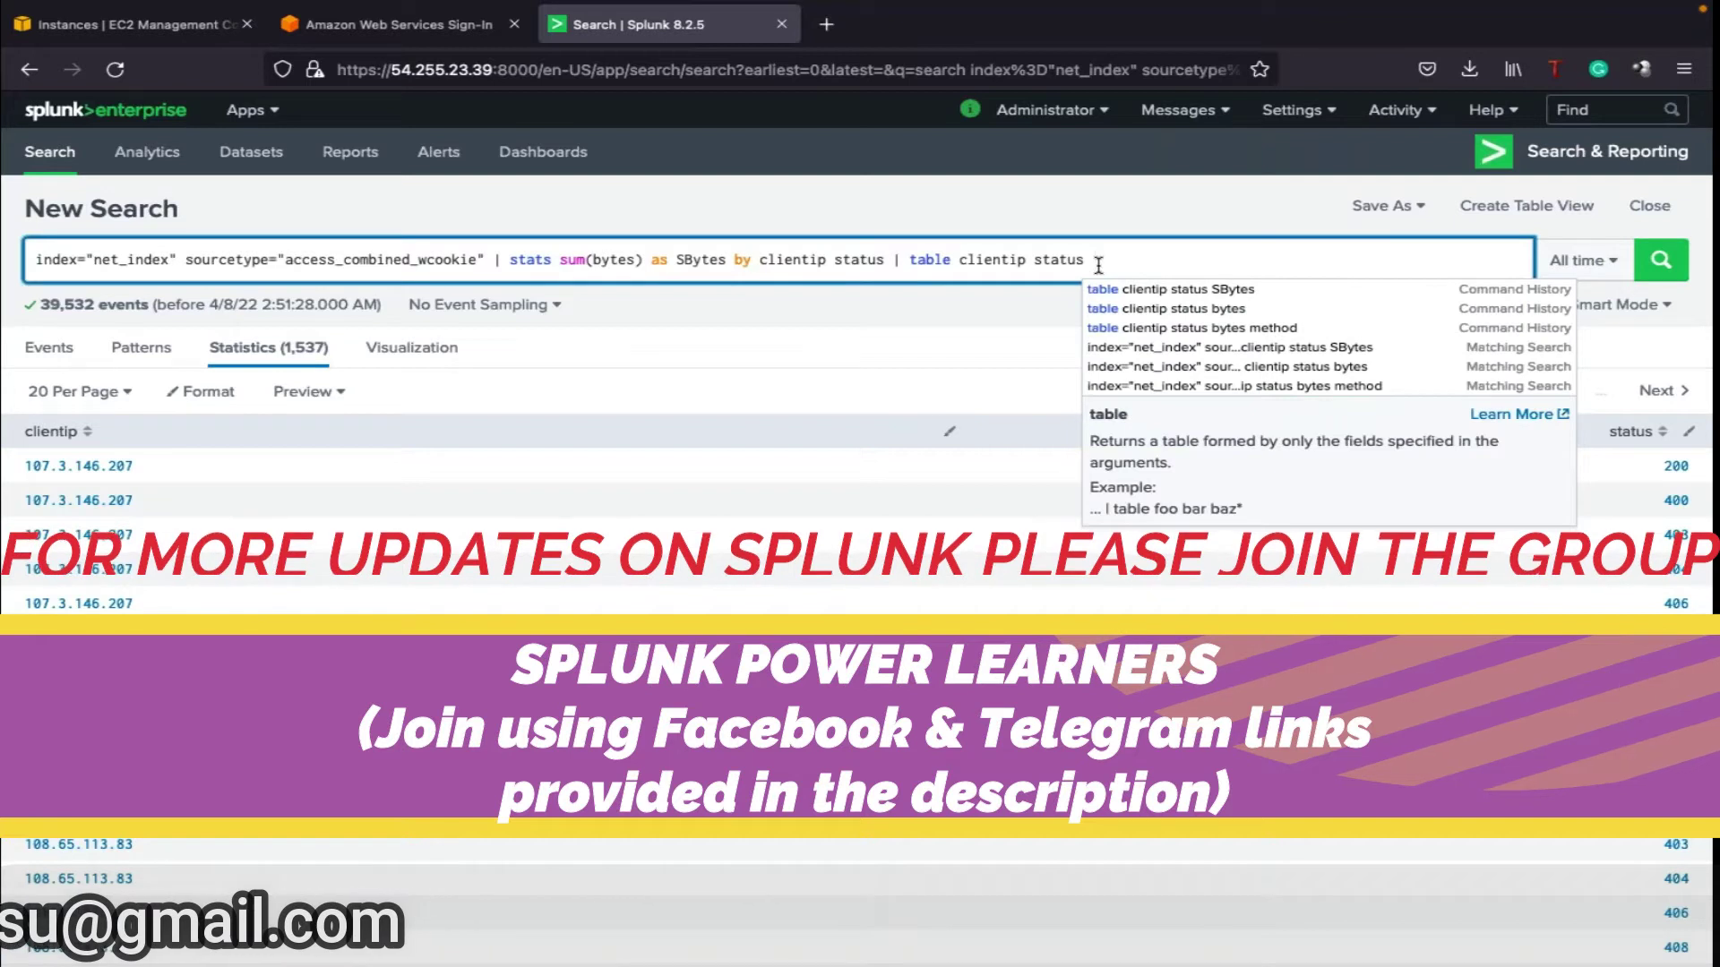
pyautogui.write('SBytes')
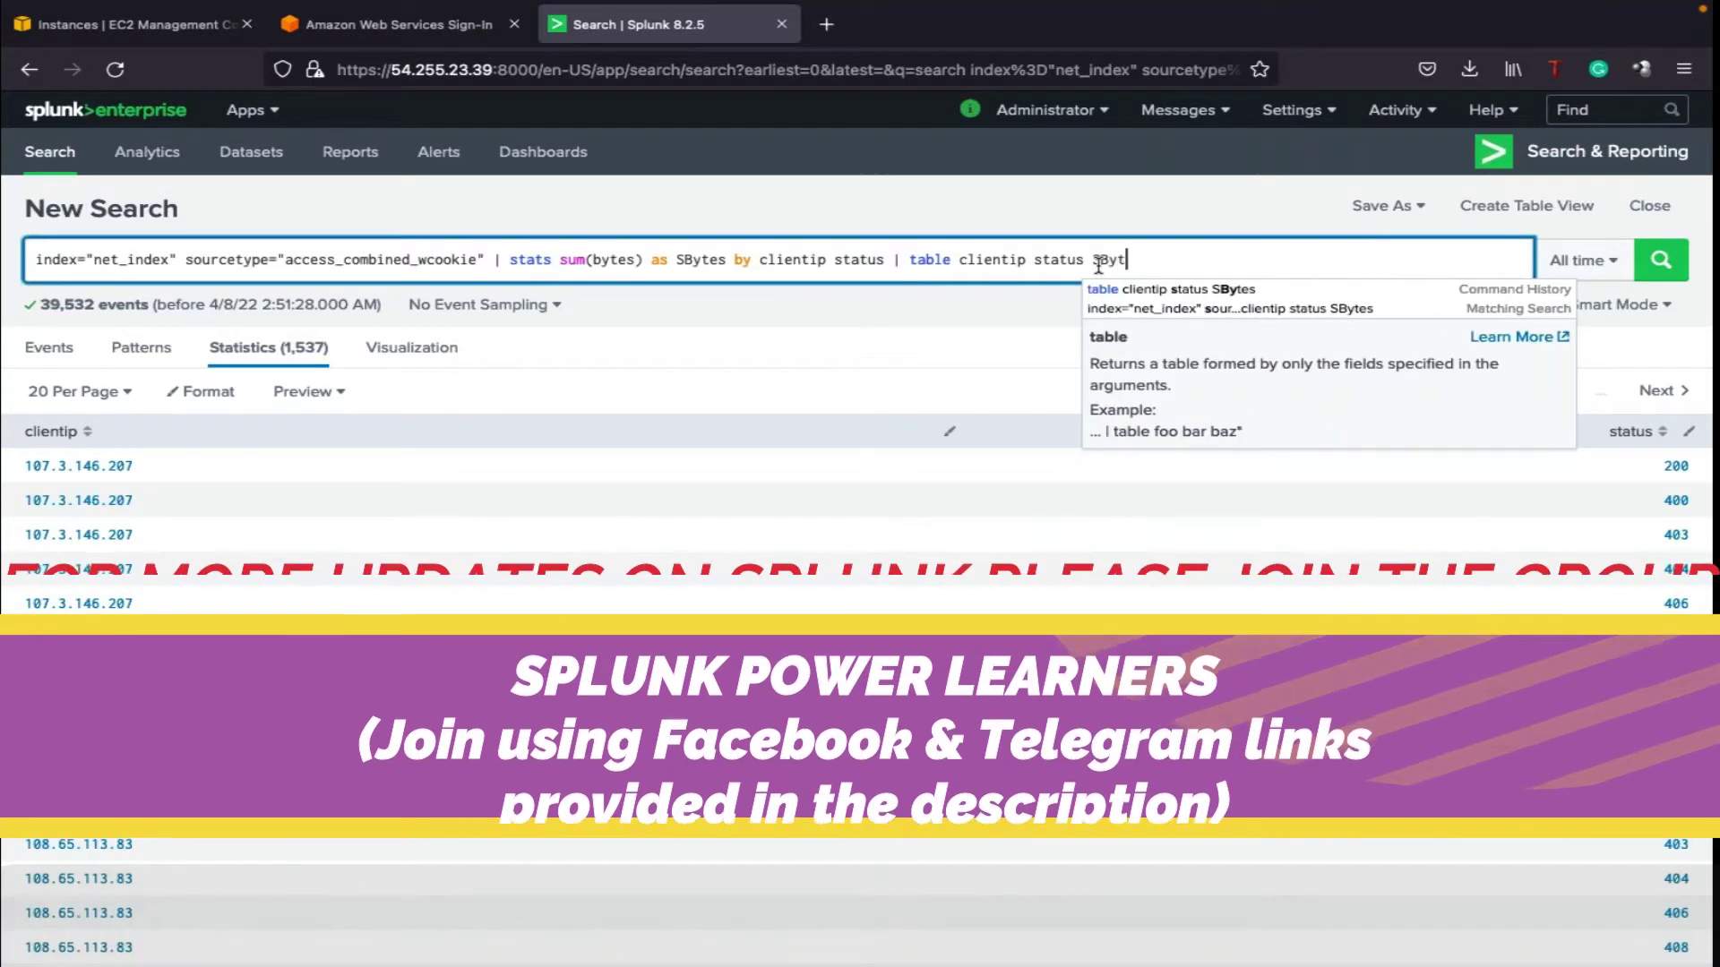
pyautogui.click(1656, 262)
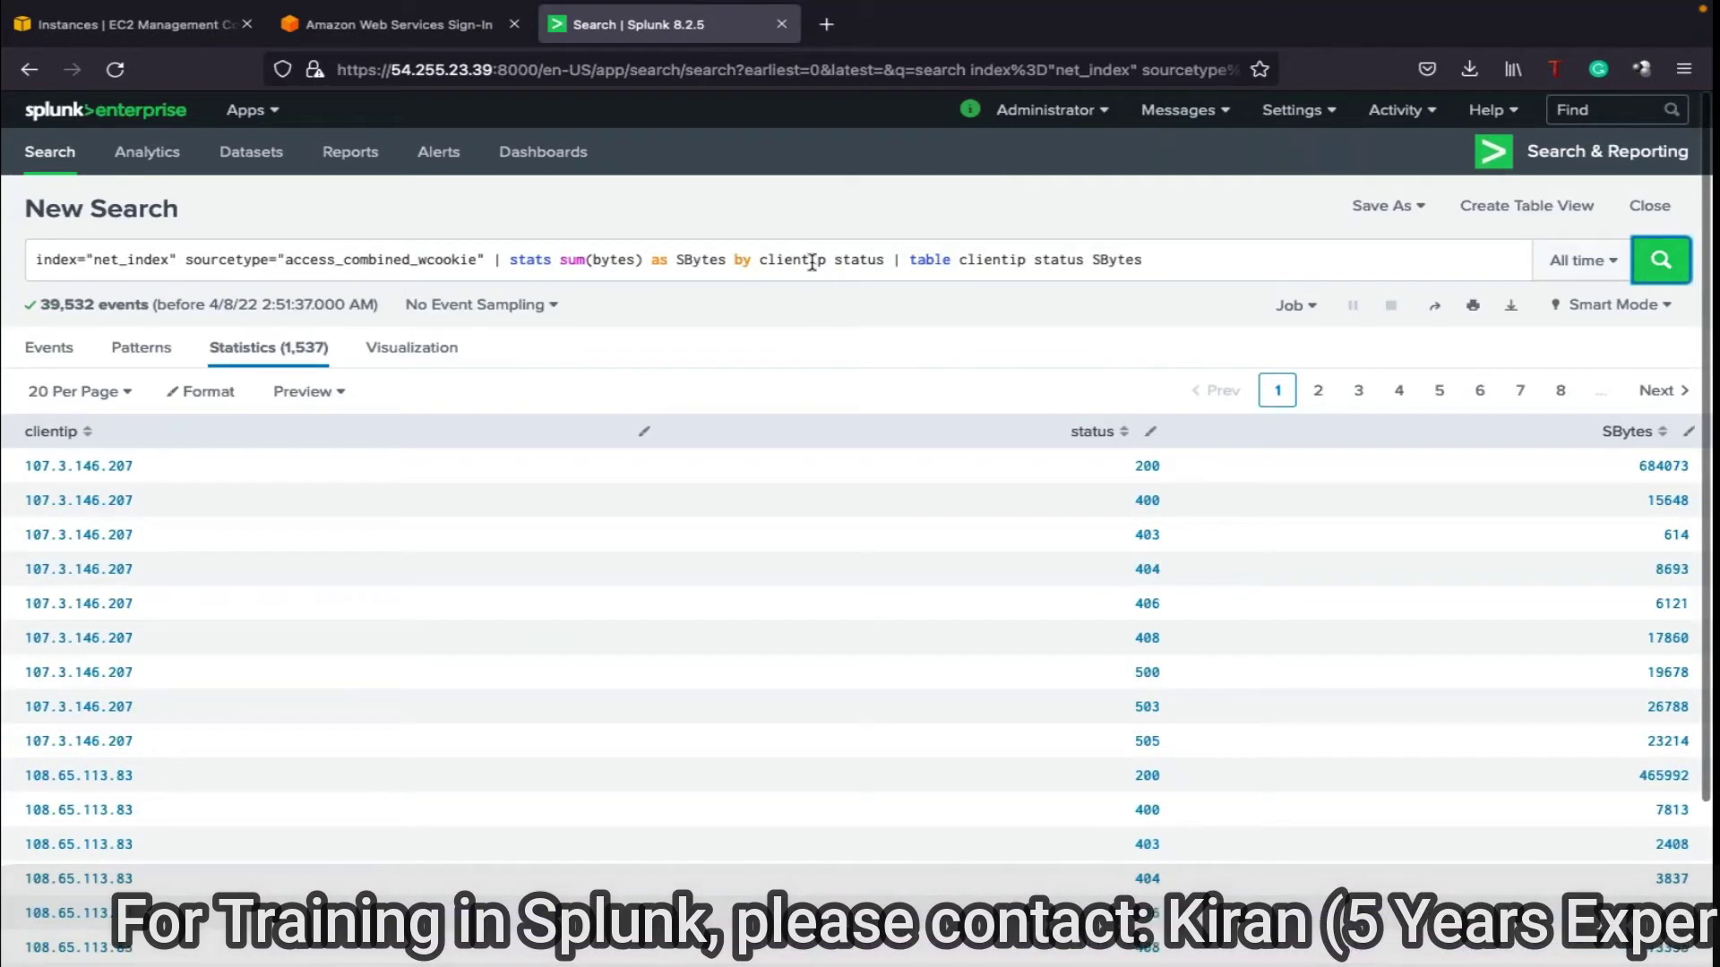
# - Change the stats command in the query to eventstats
pyautogui.click(1203, 269)
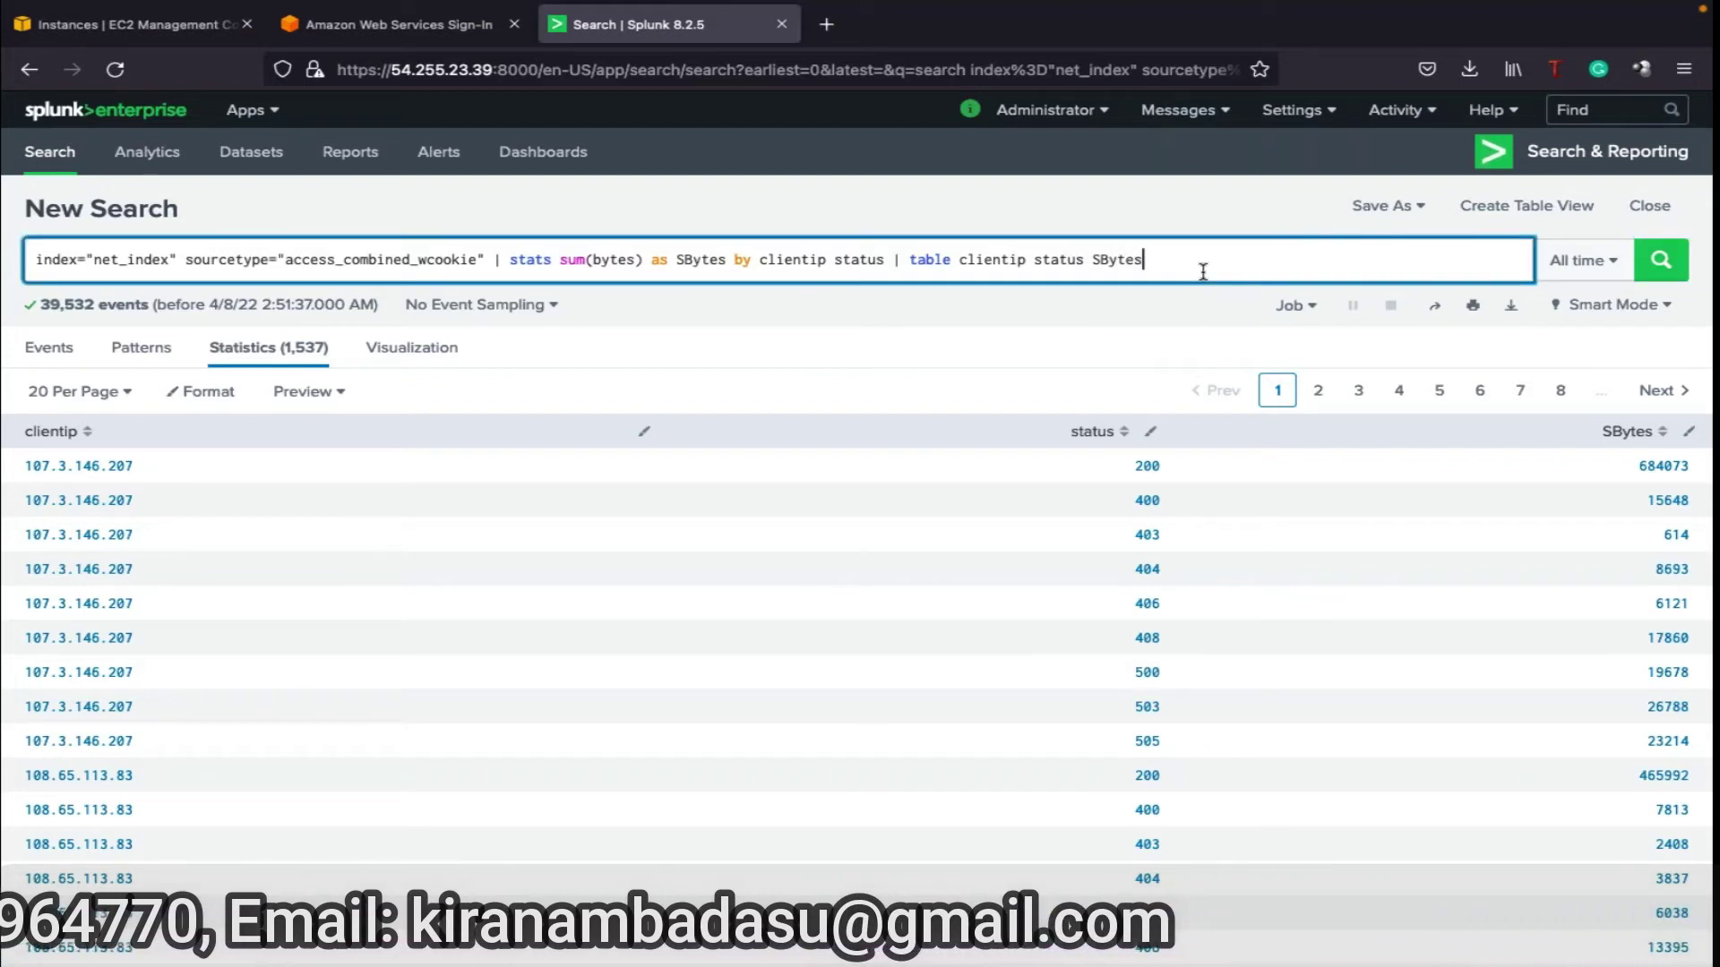
pyautogui.moveTo(1352, 5)
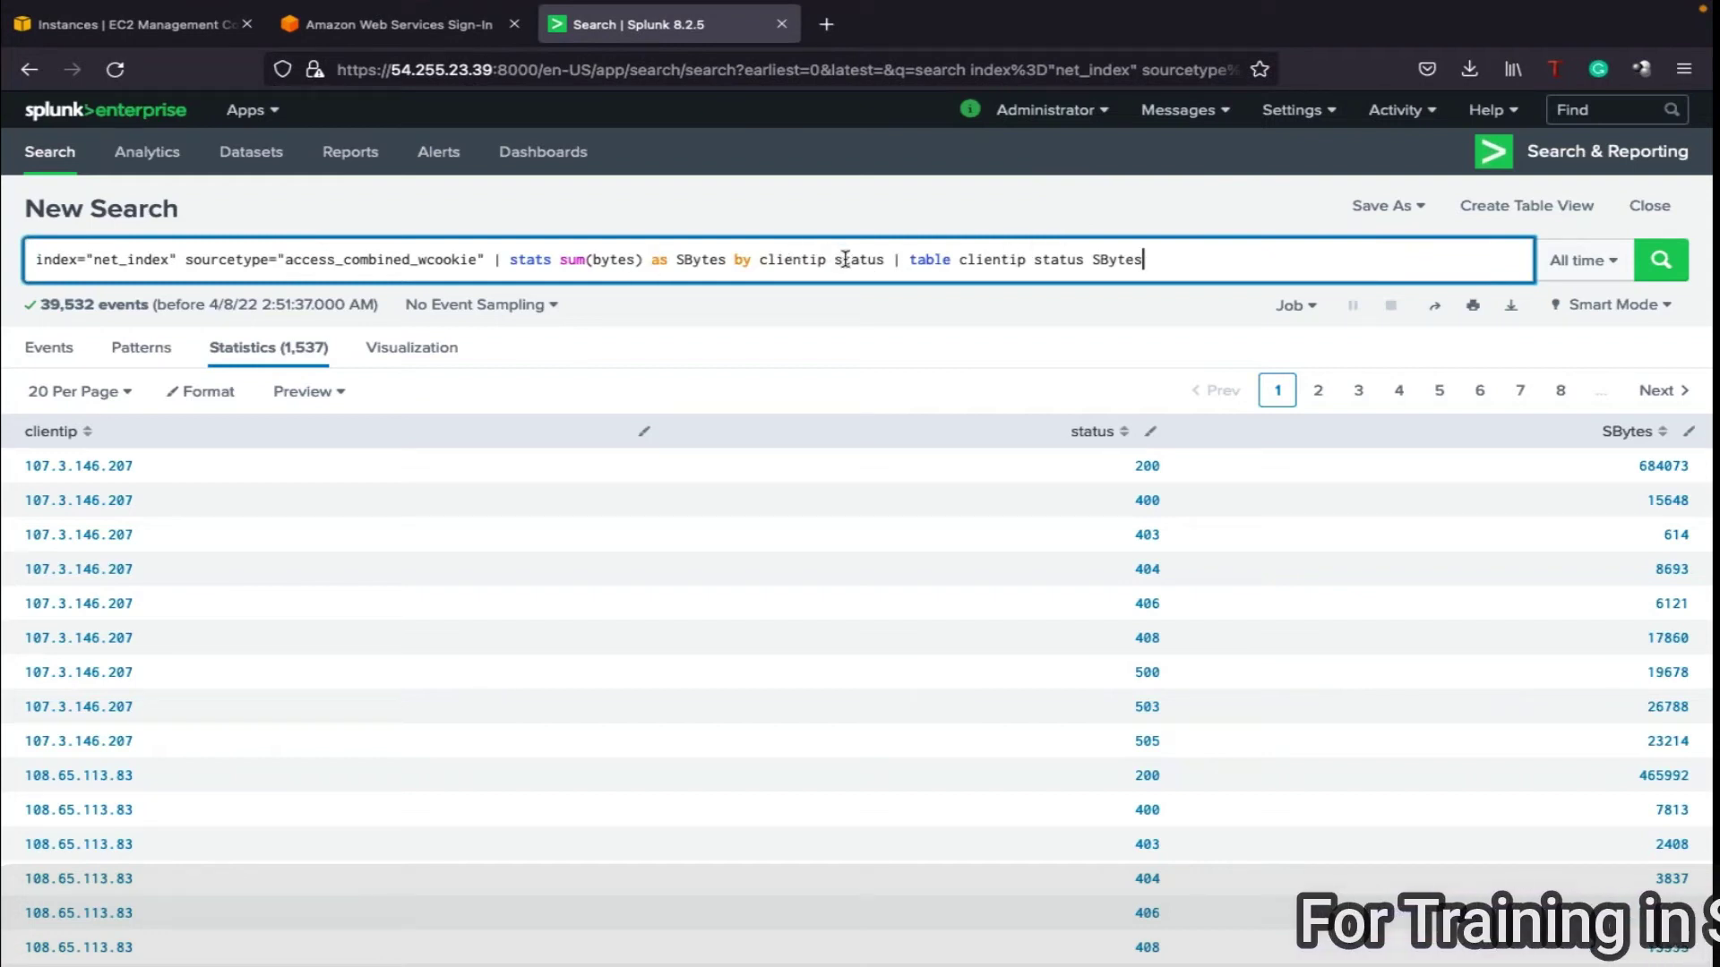
pyautogui.click(511, 262)
pyautogui.write('event')
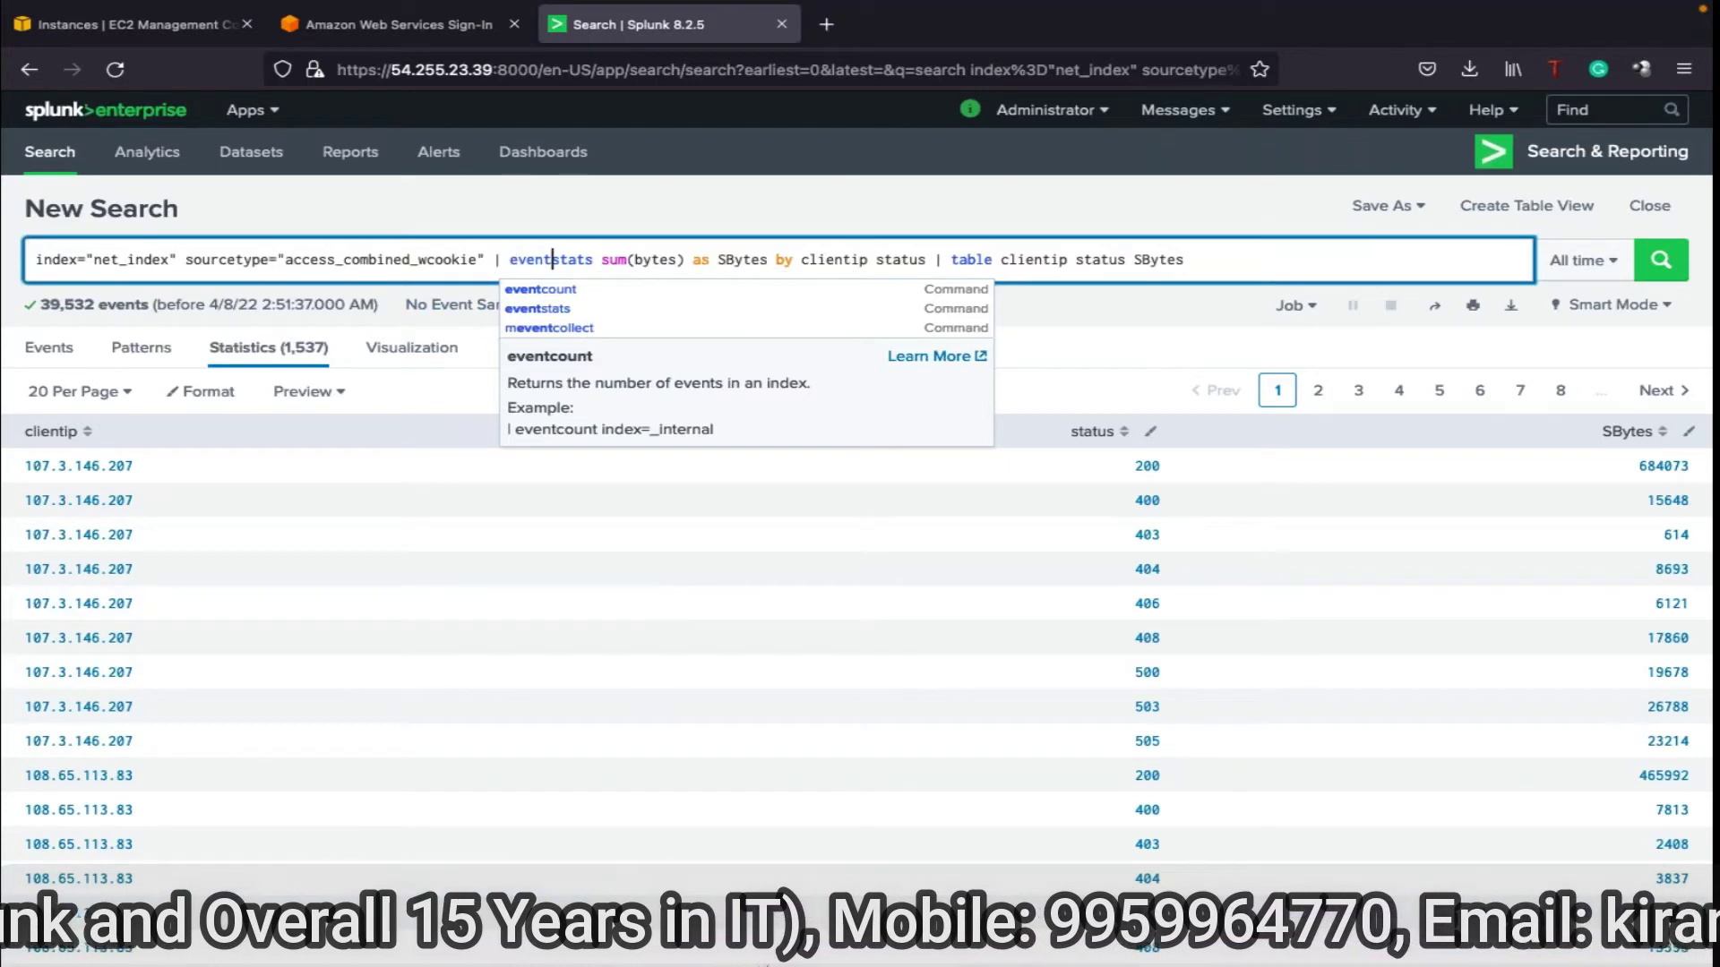
# - Switch to Google Slides in Chrome to view the IMP CMDS slide, and return to the Splunk search in Firefox
pyautogui.moveTo(814, 949)
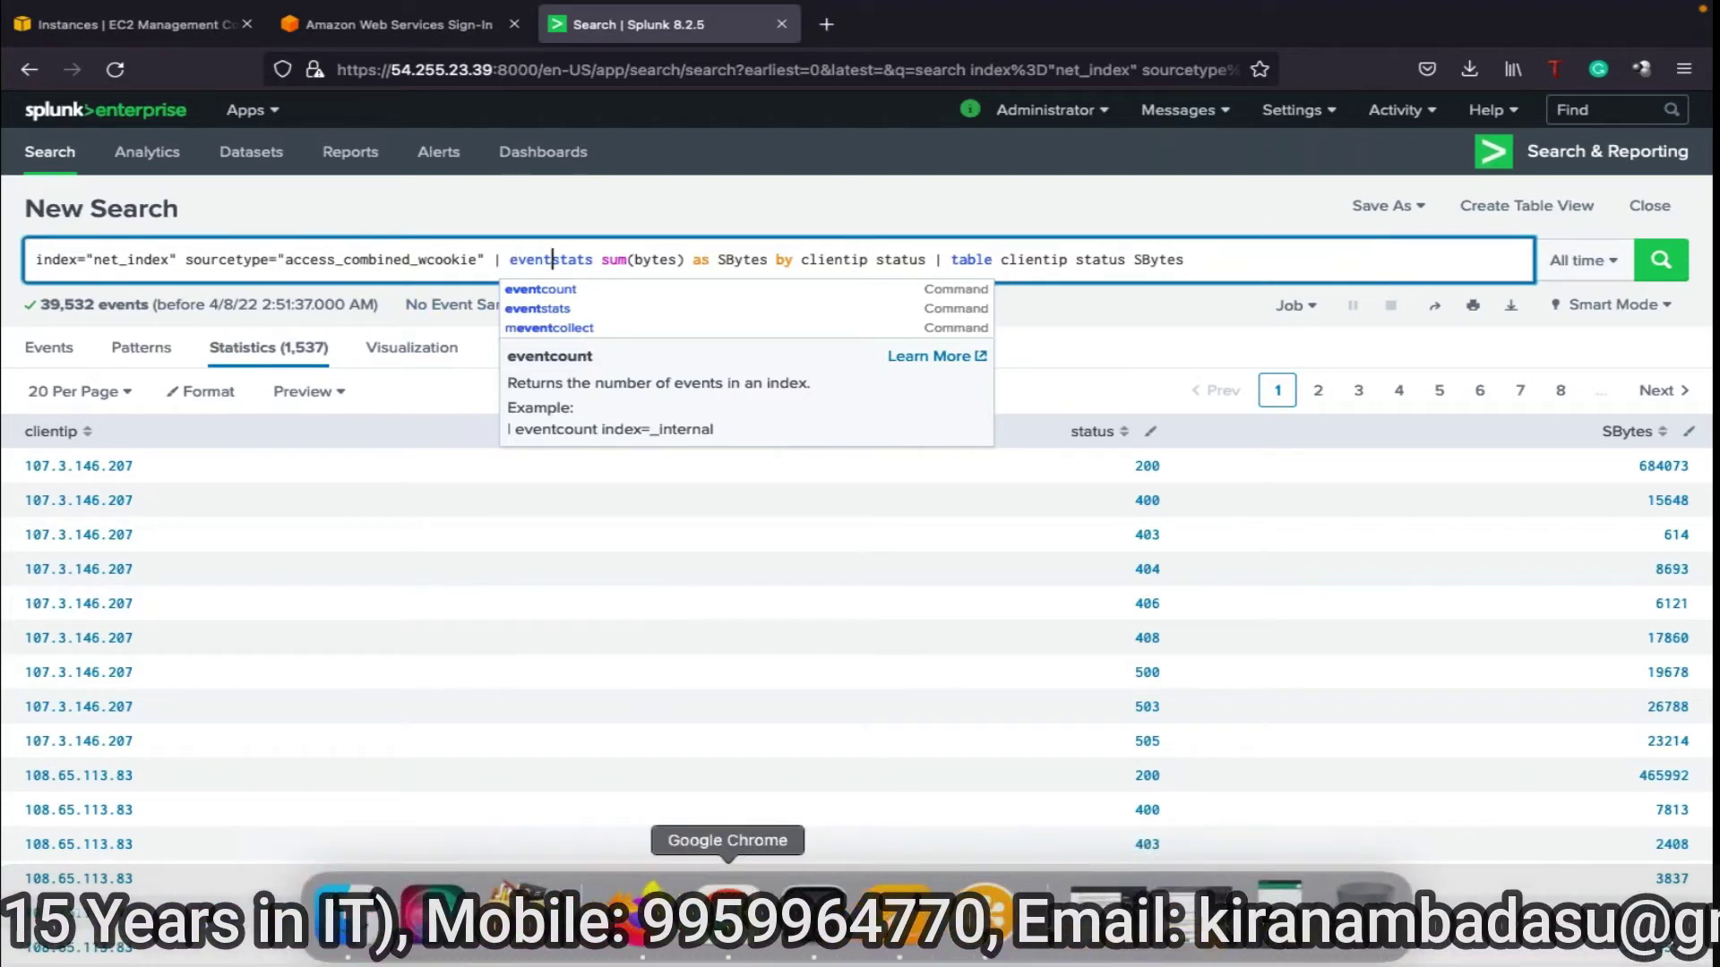
pyautogui.click(727, 905)
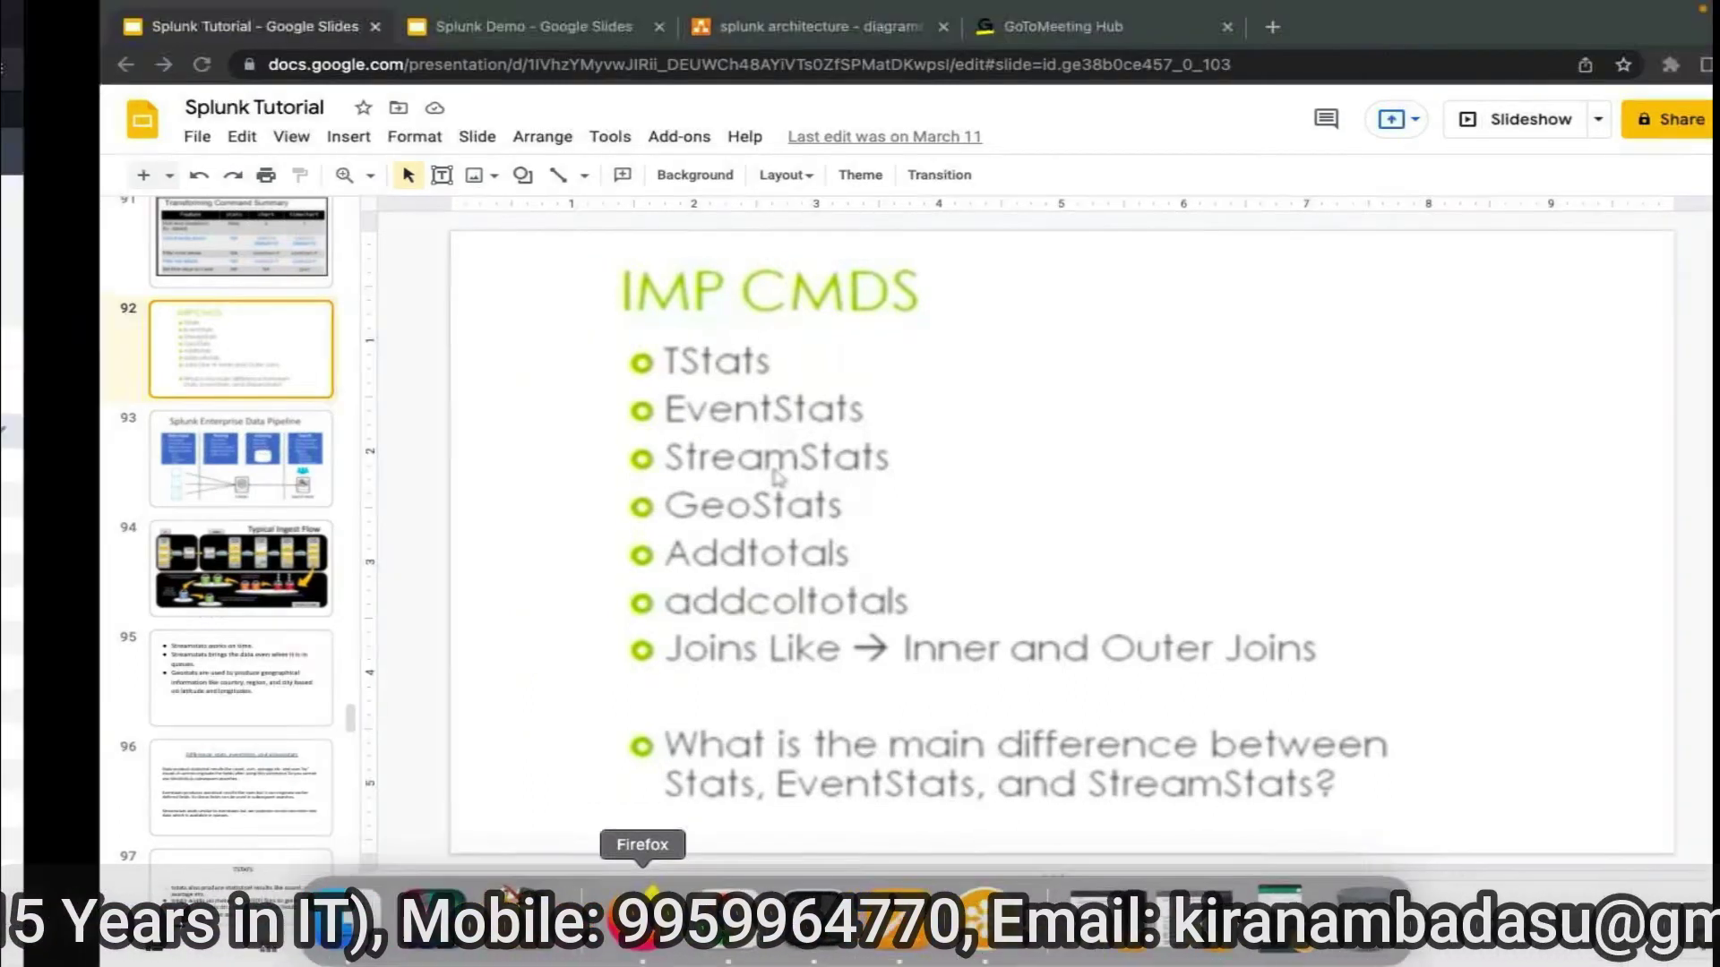
pyautogui.click(643, 909)
pyautogui.click(654, 761)
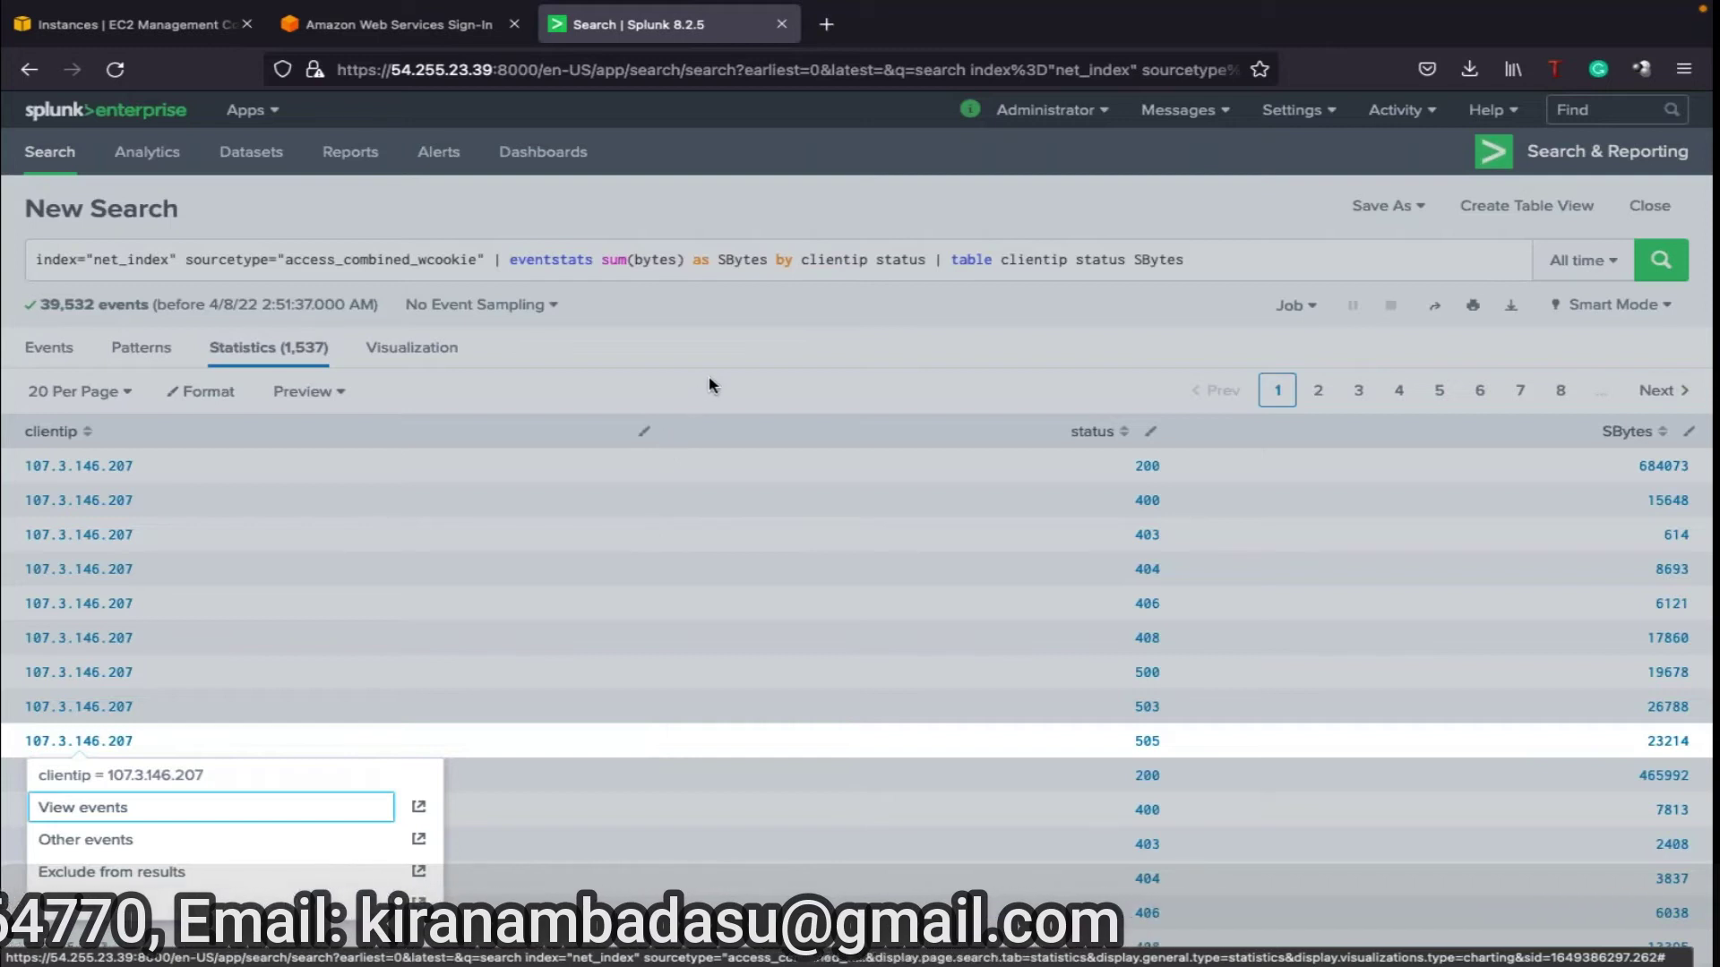
pyautogui.click(727, 357)
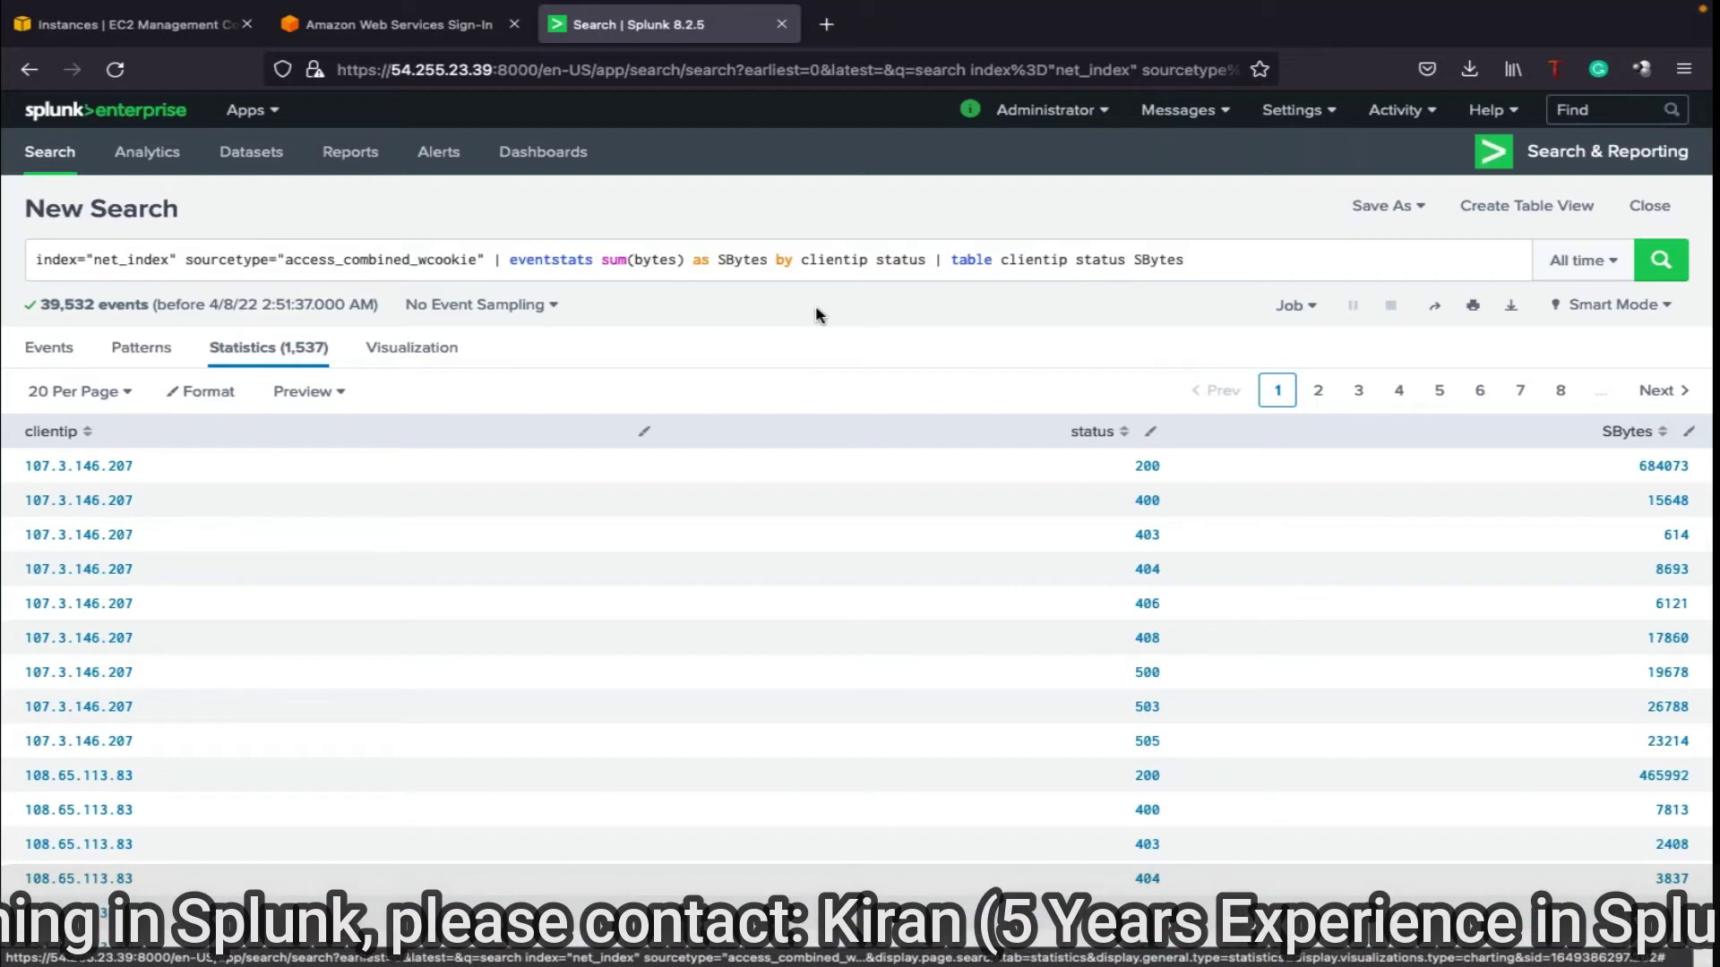
# - Add the method field after SBytes in the table command of the eventstats query and run the search
pyautogui.doubleClick(819, 259)
pyautogui.doubleClick(910, 260)
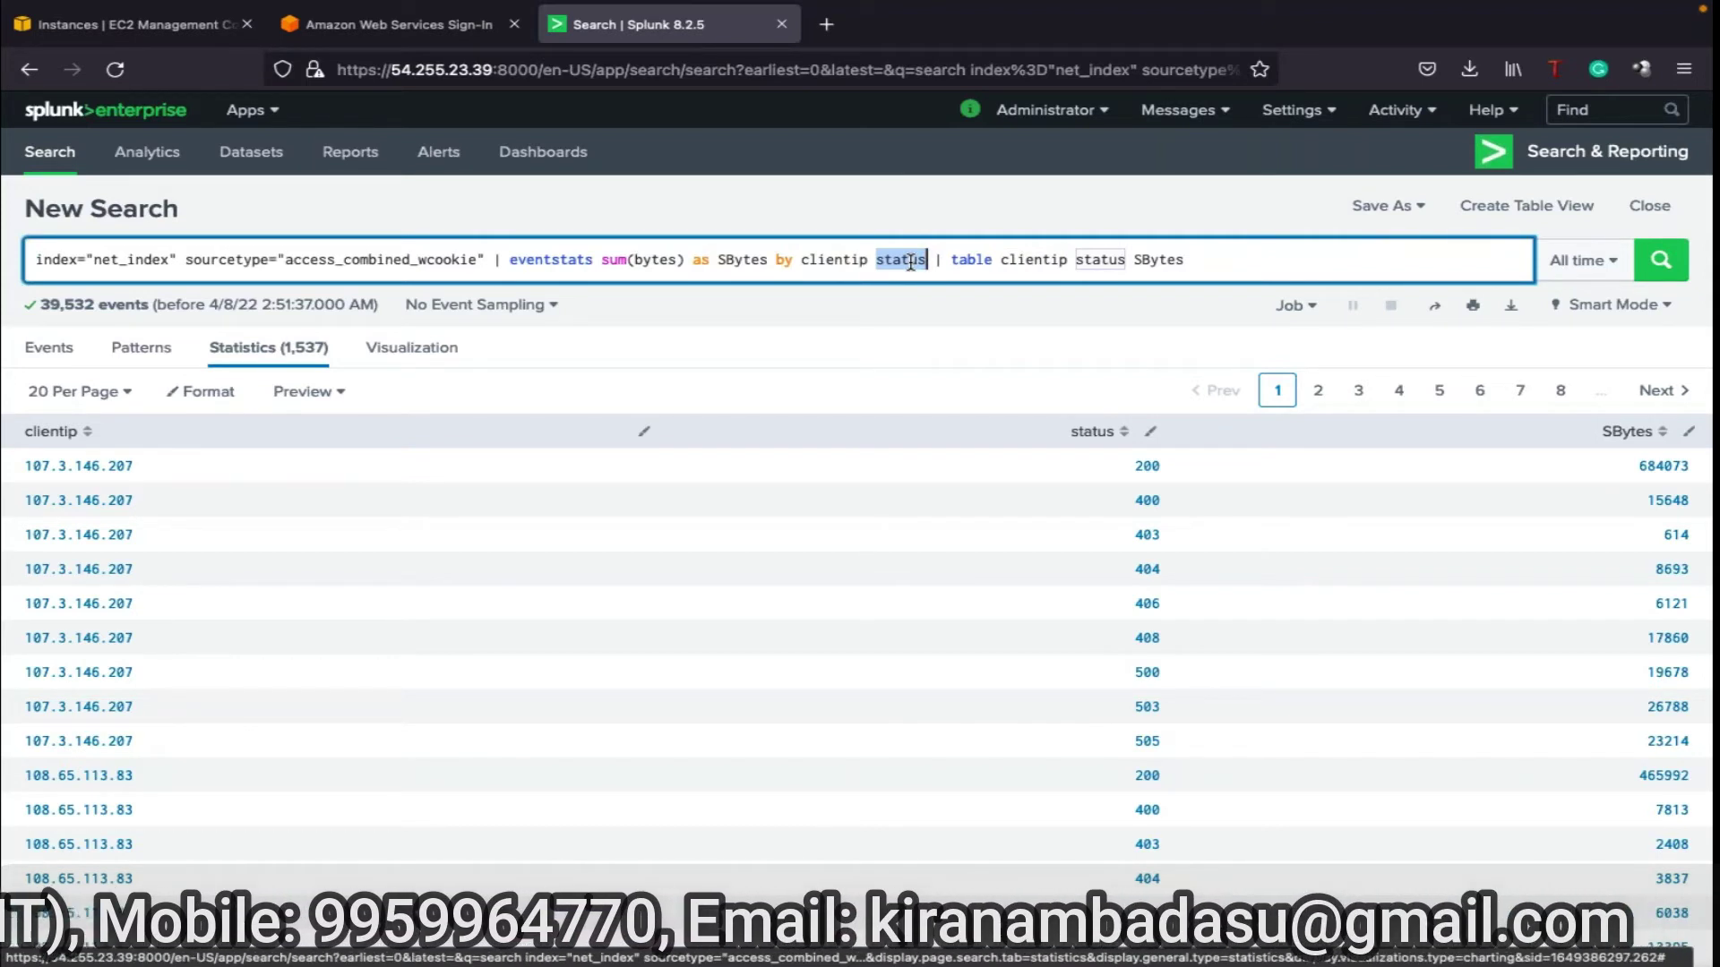
pyautogui.click(1194, 259)
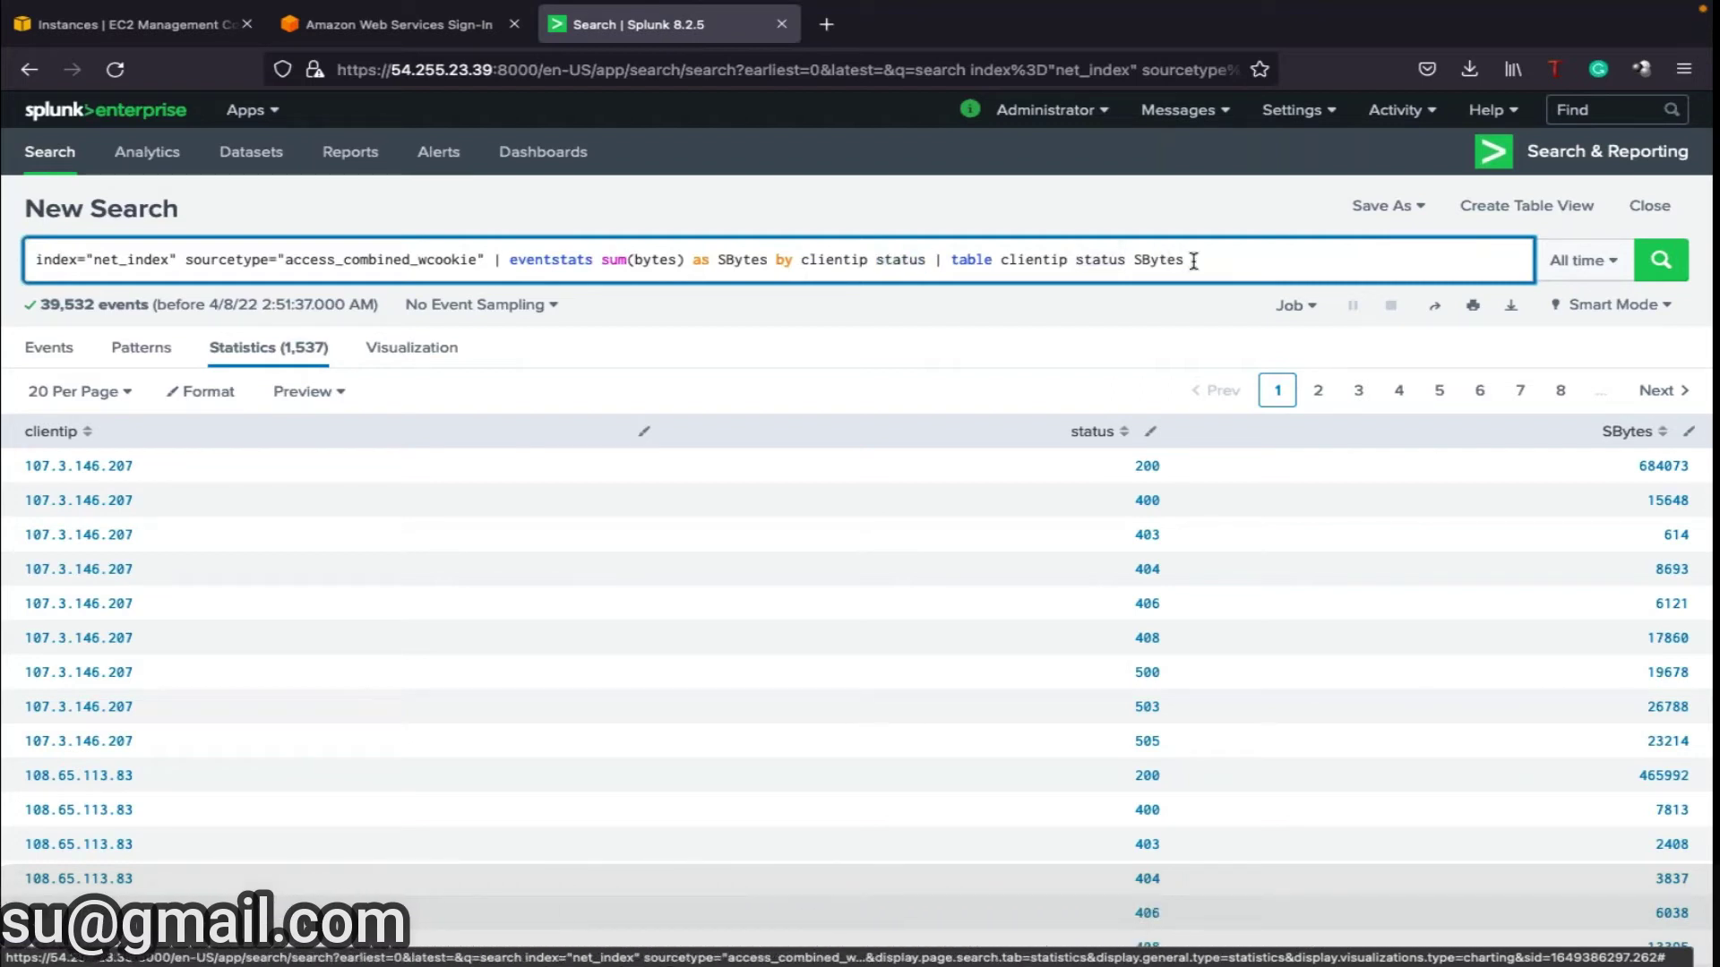
pyautogui.write('method')
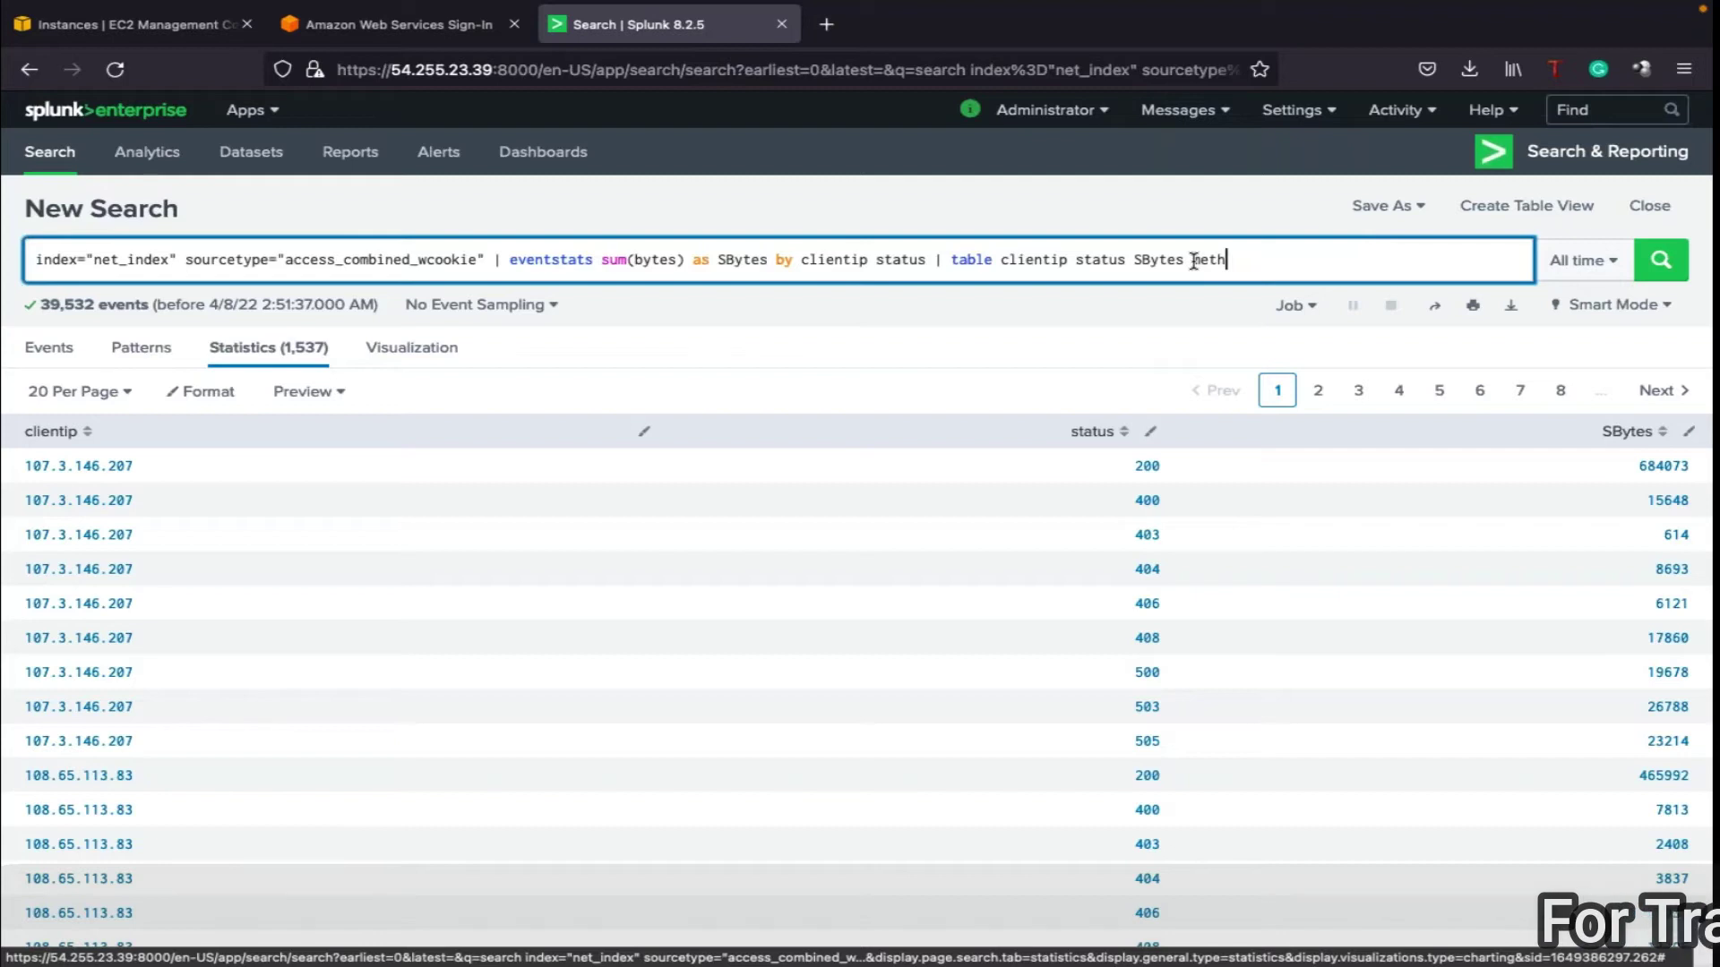
pyautogui.click(1664, 266)
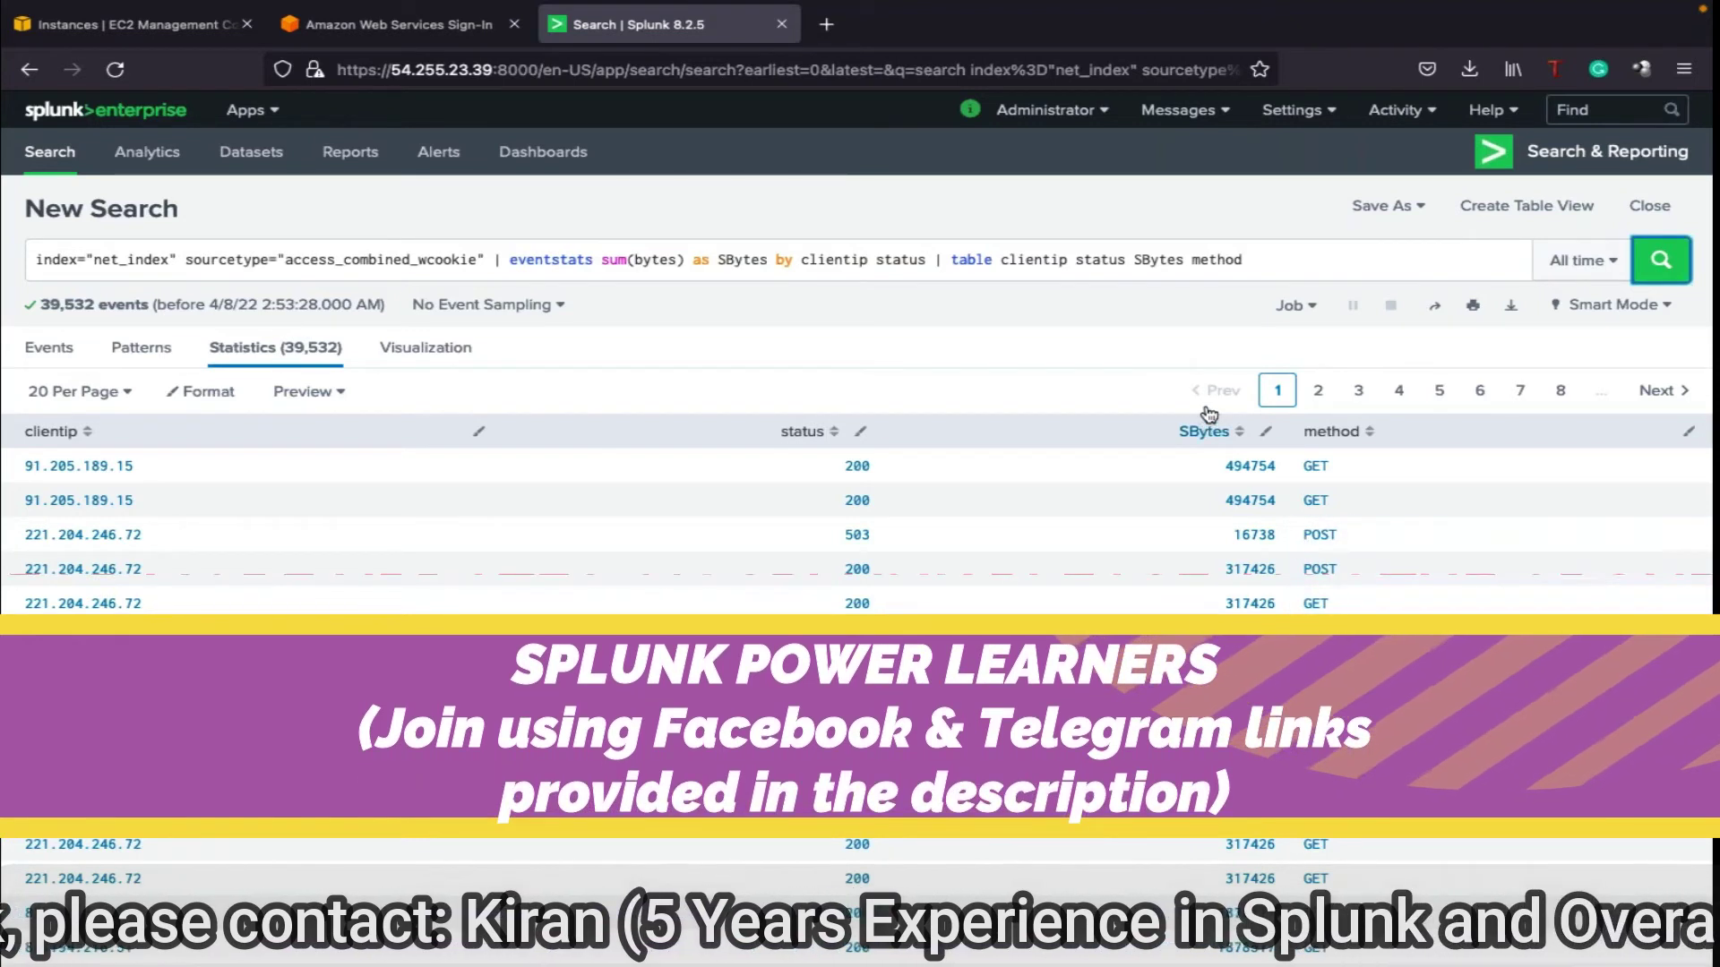
pyautogui.click(1308, 266)
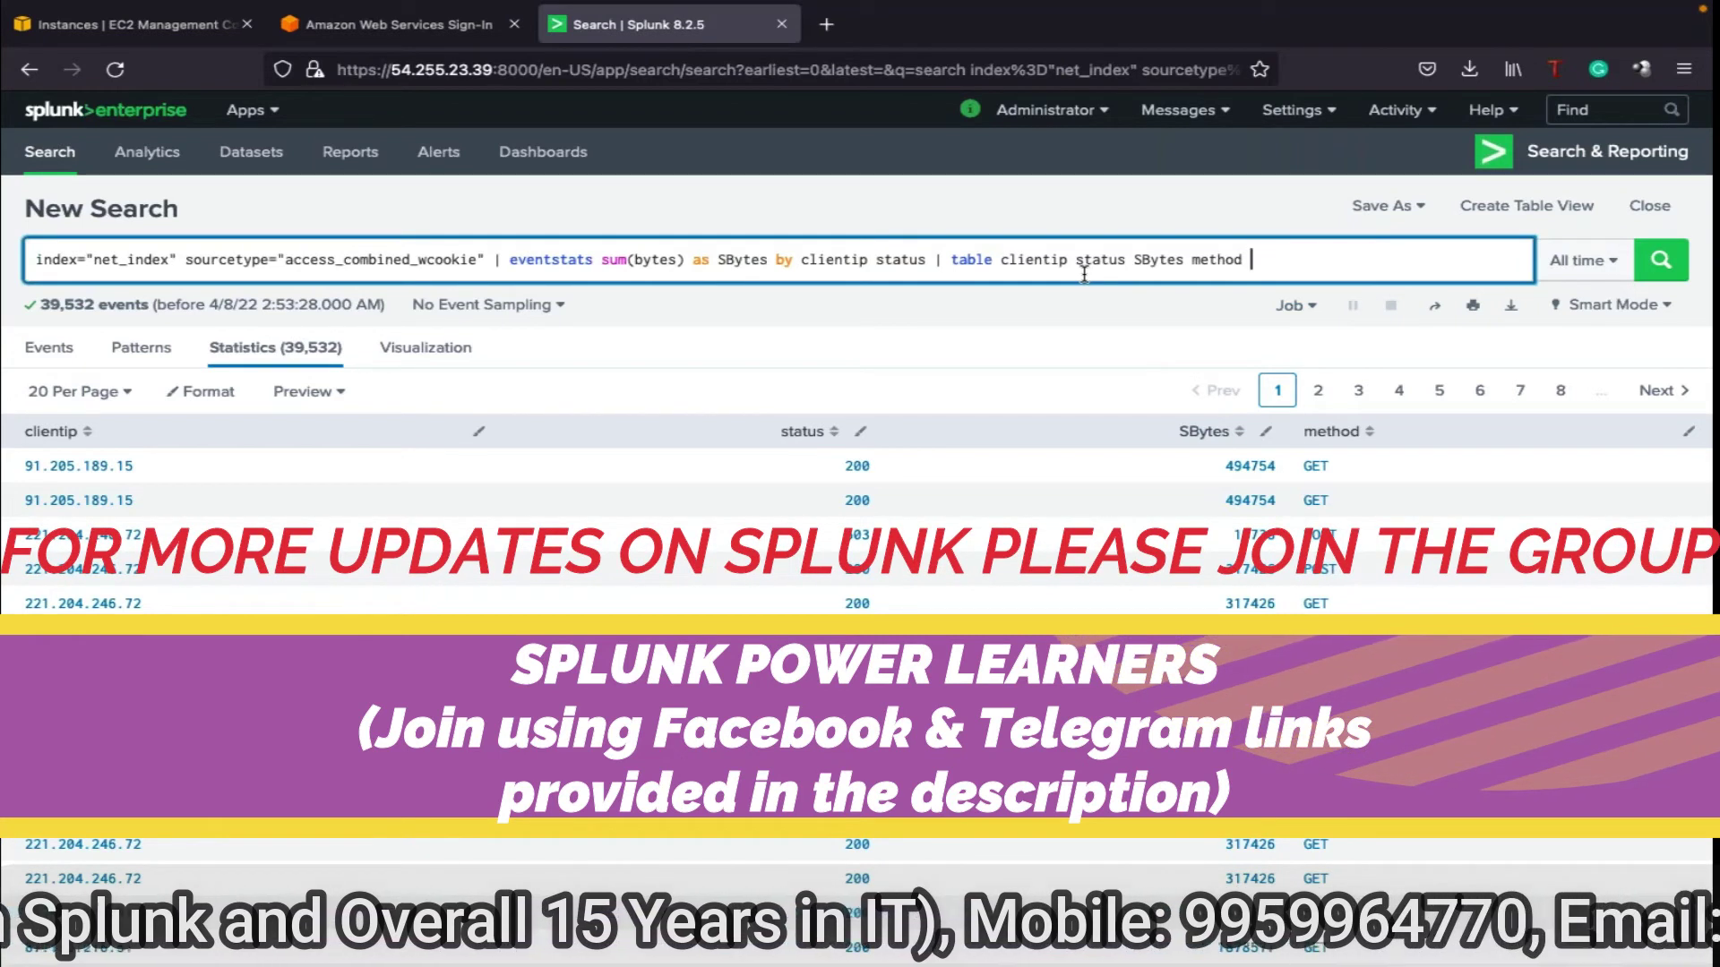
pyautogui.write('| rena')
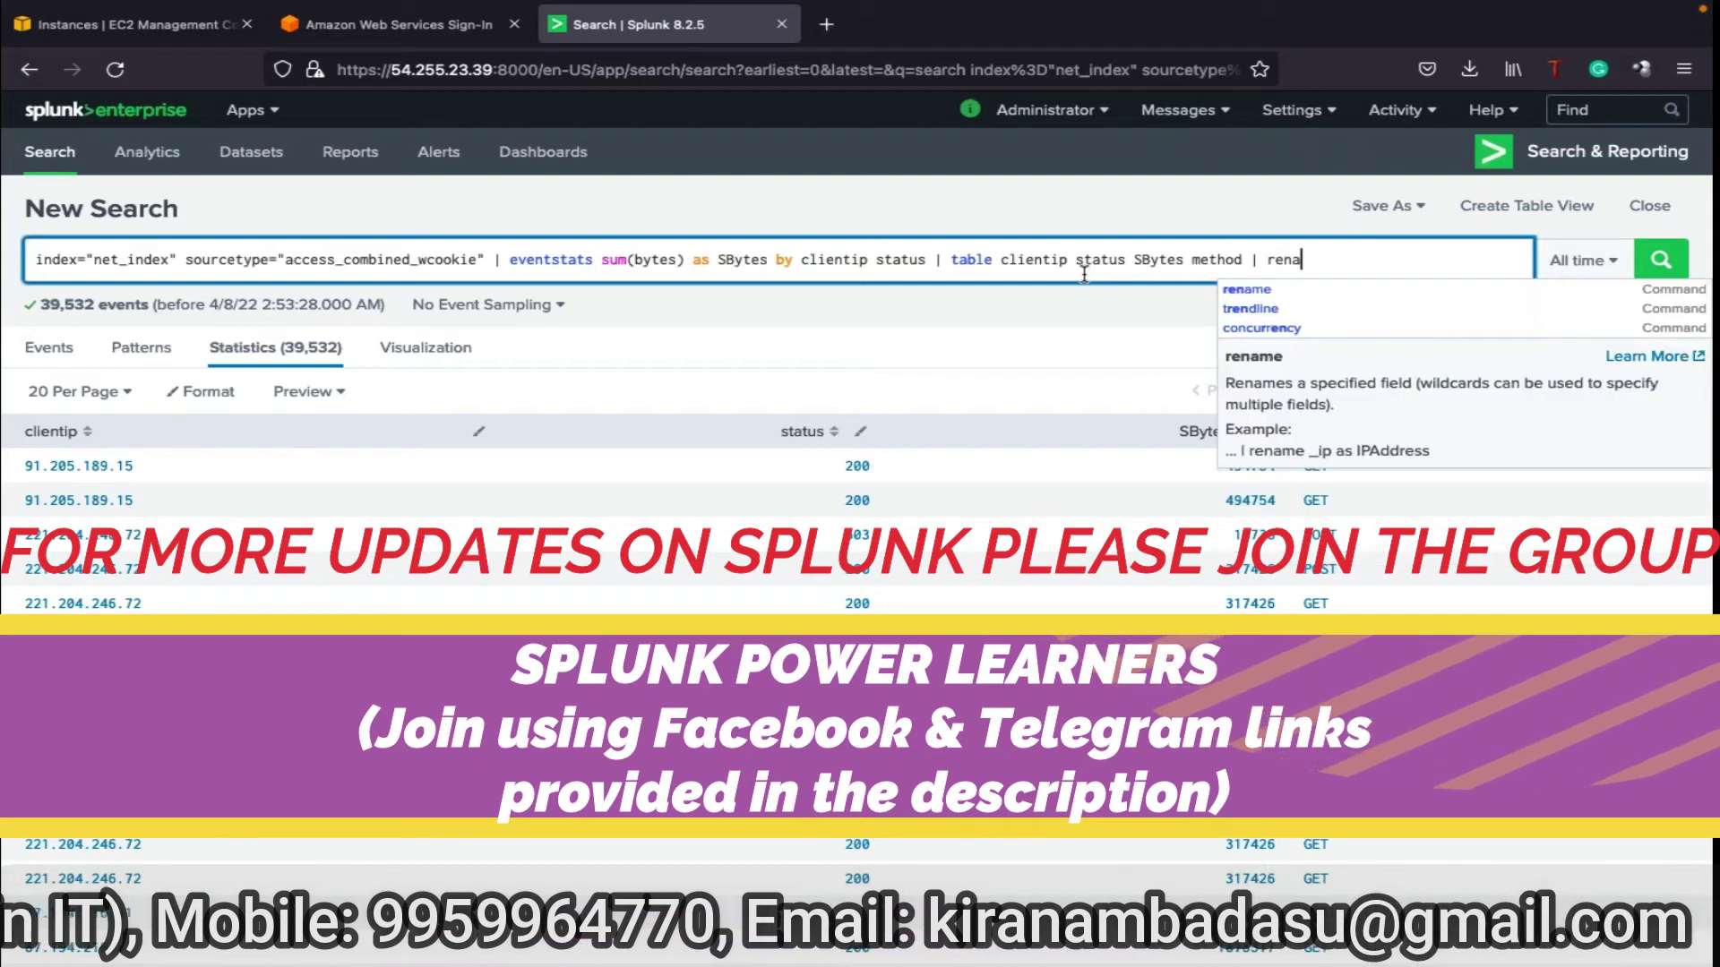
pyautogui.write('me')
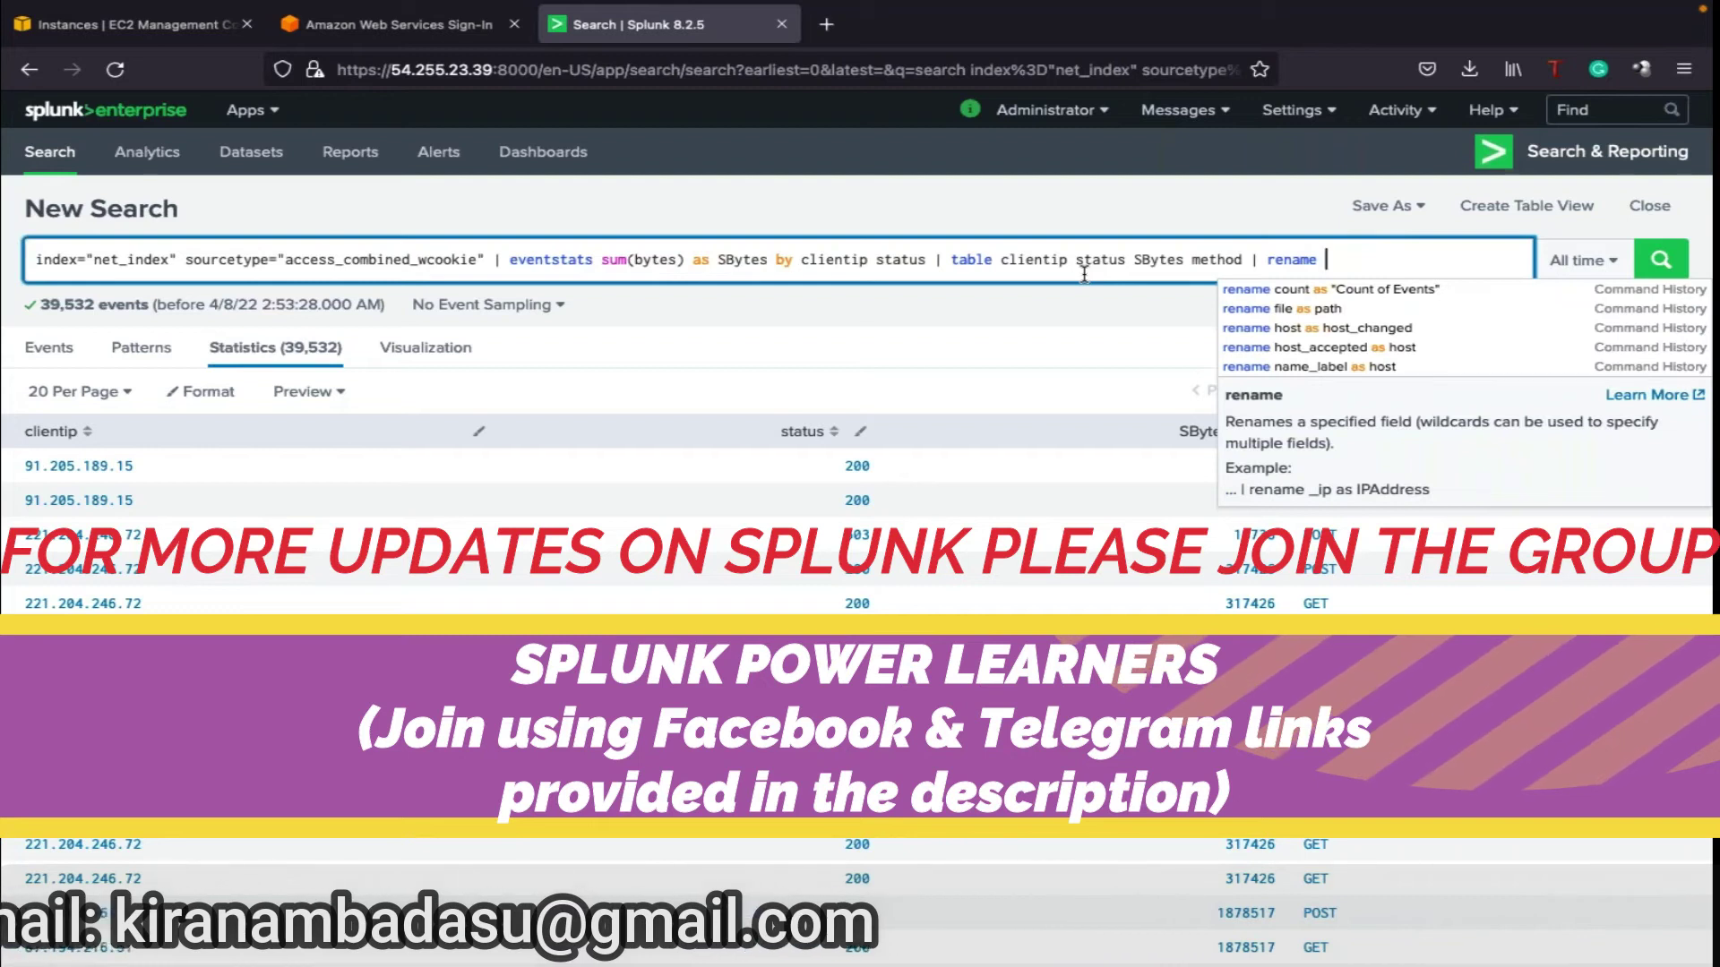
pyautogui.write(' JSE')
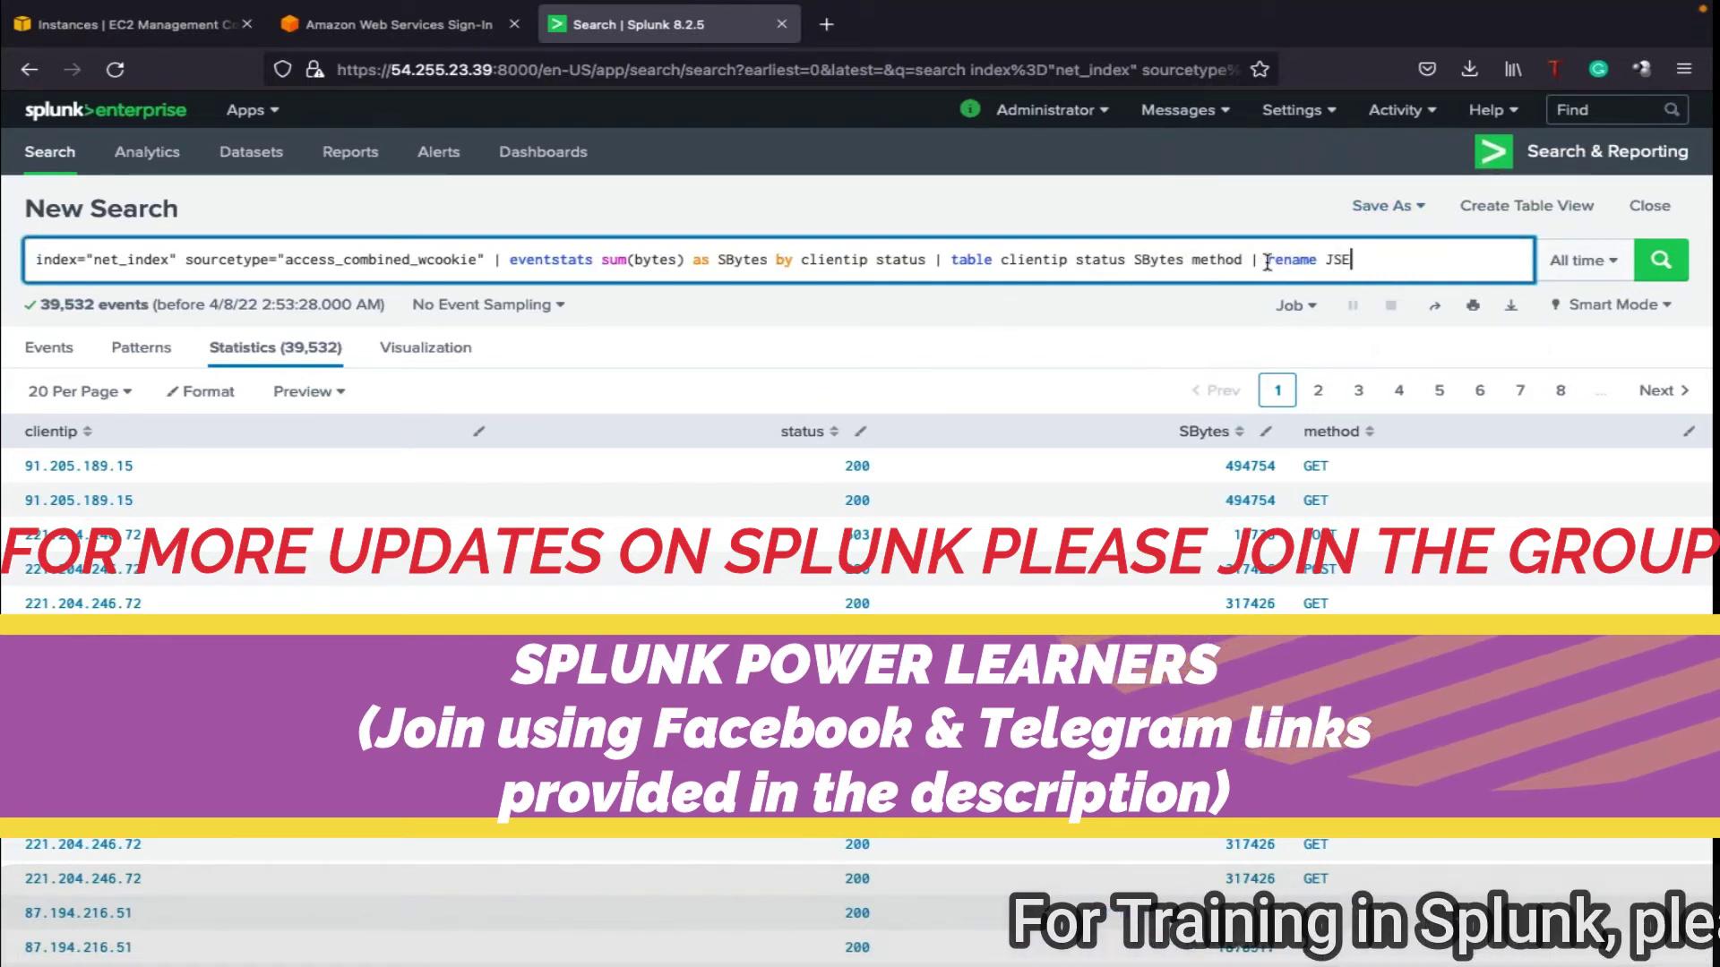
# - Replace the unfinished rename command at the end of the query with eval newbytes=status+bytes and run the search
pyautogui.moveTo(1266, 262); pyautogui.dragTo(1361, 260)
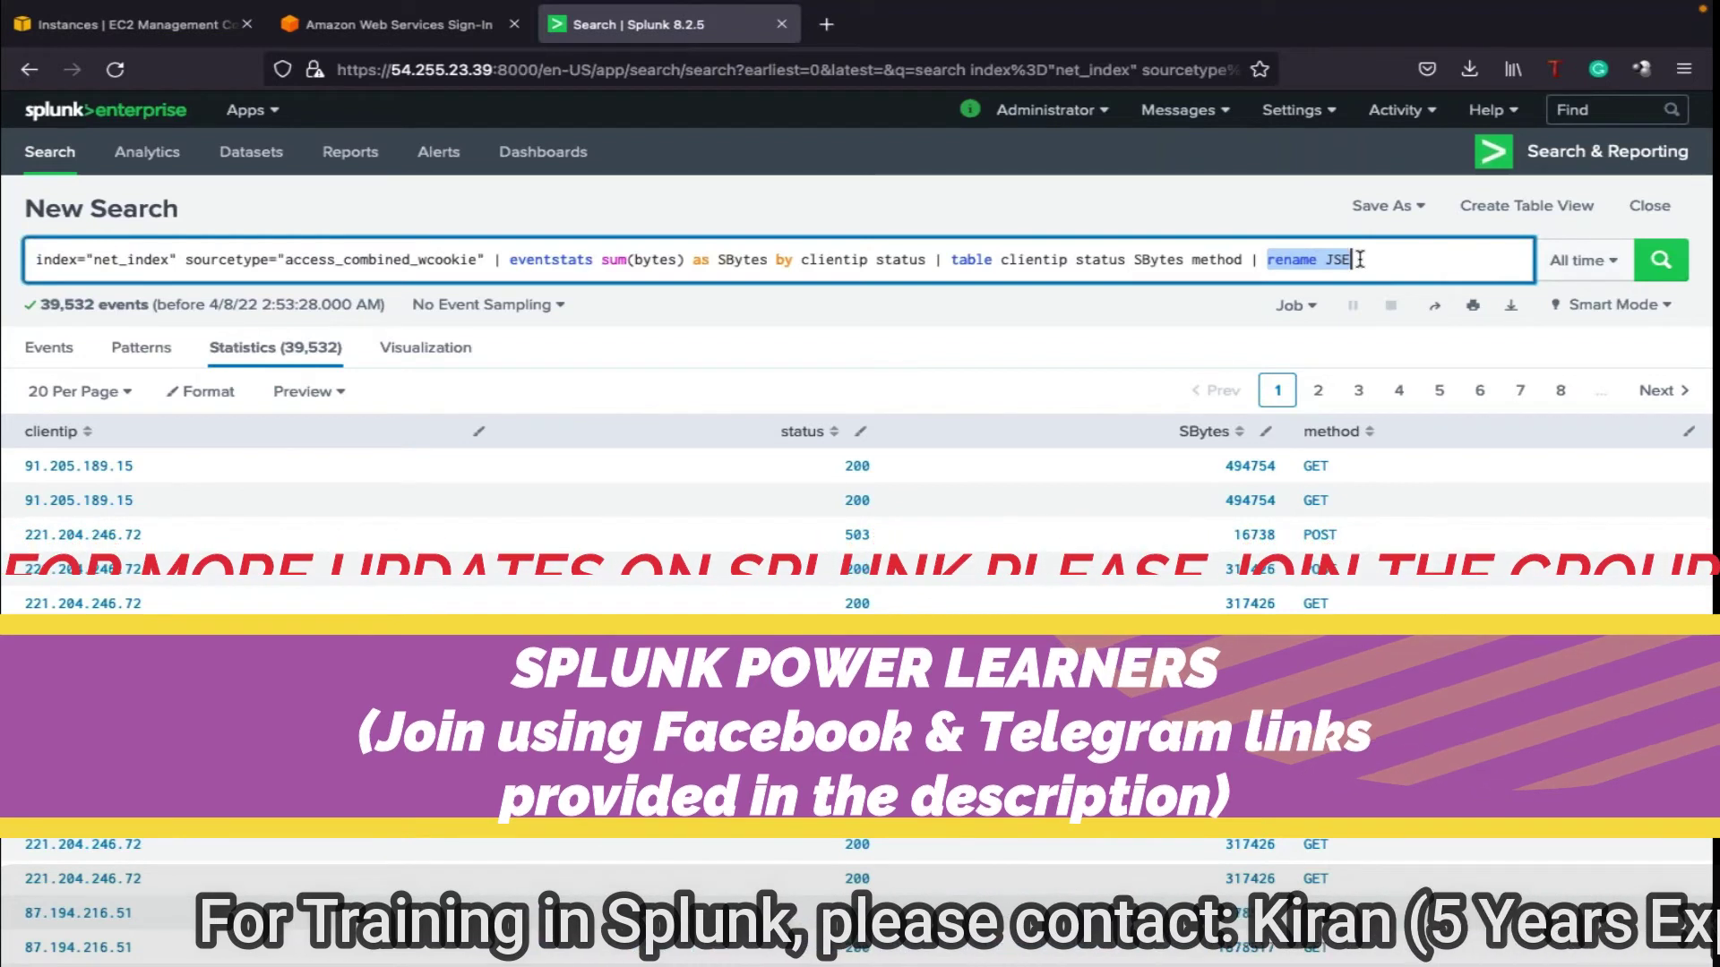
pyautogui.write('eval')
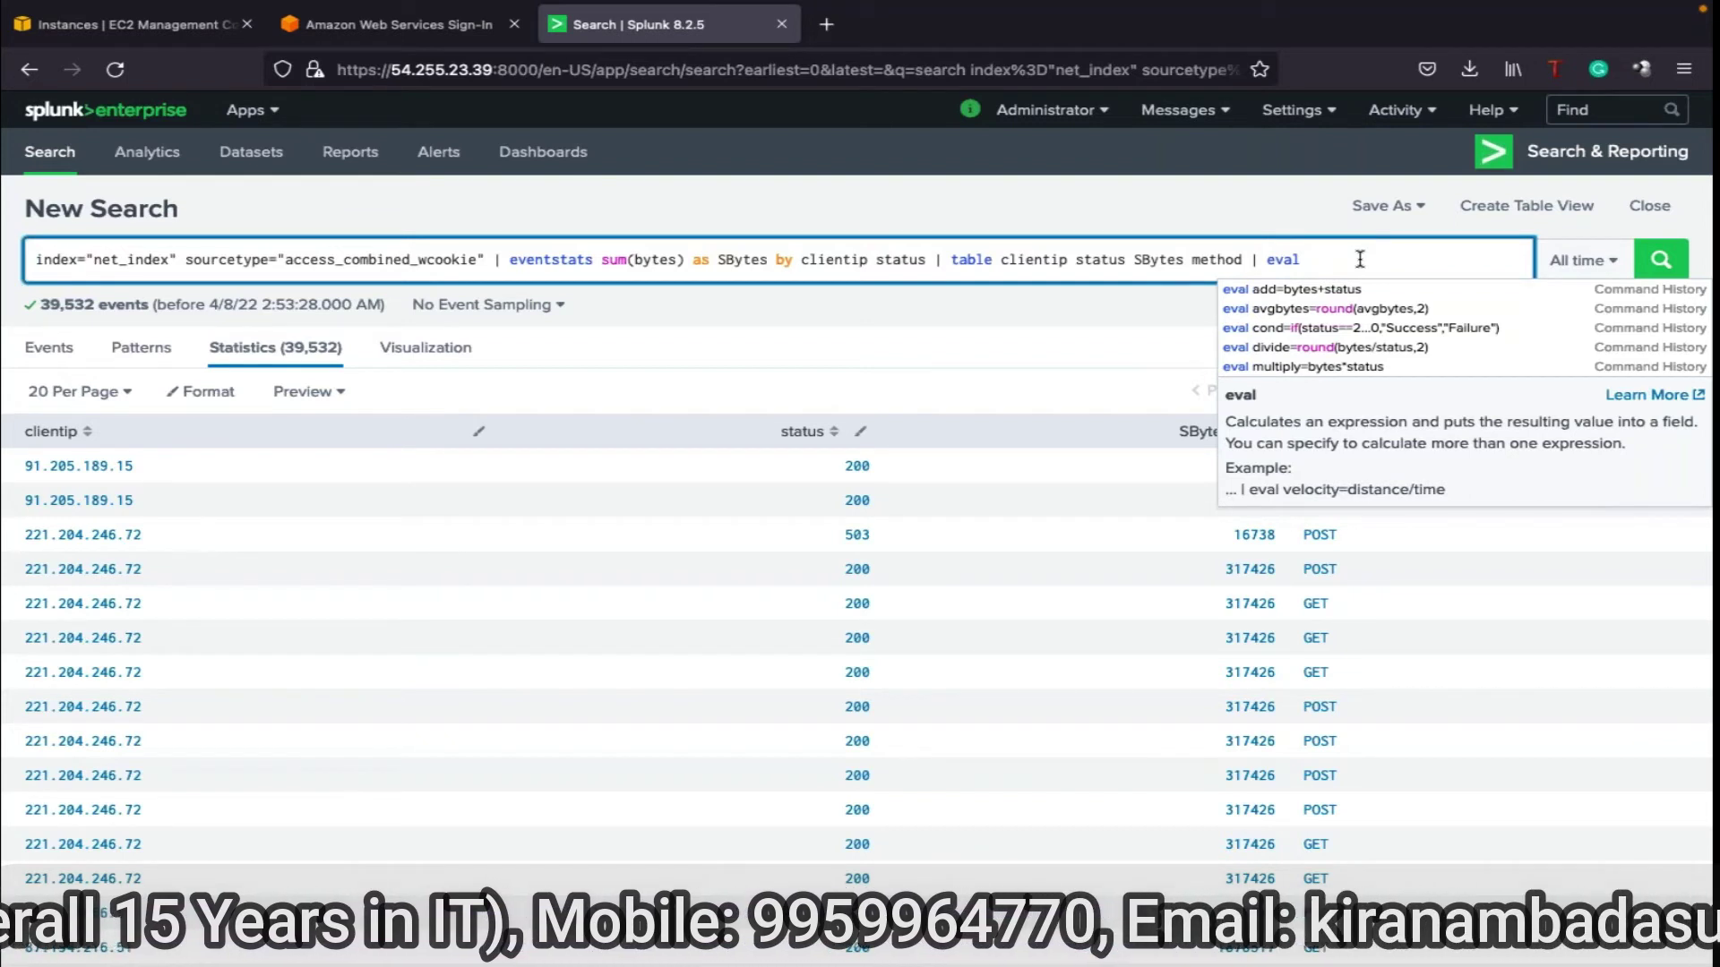
pyautogui.write('newbyt')
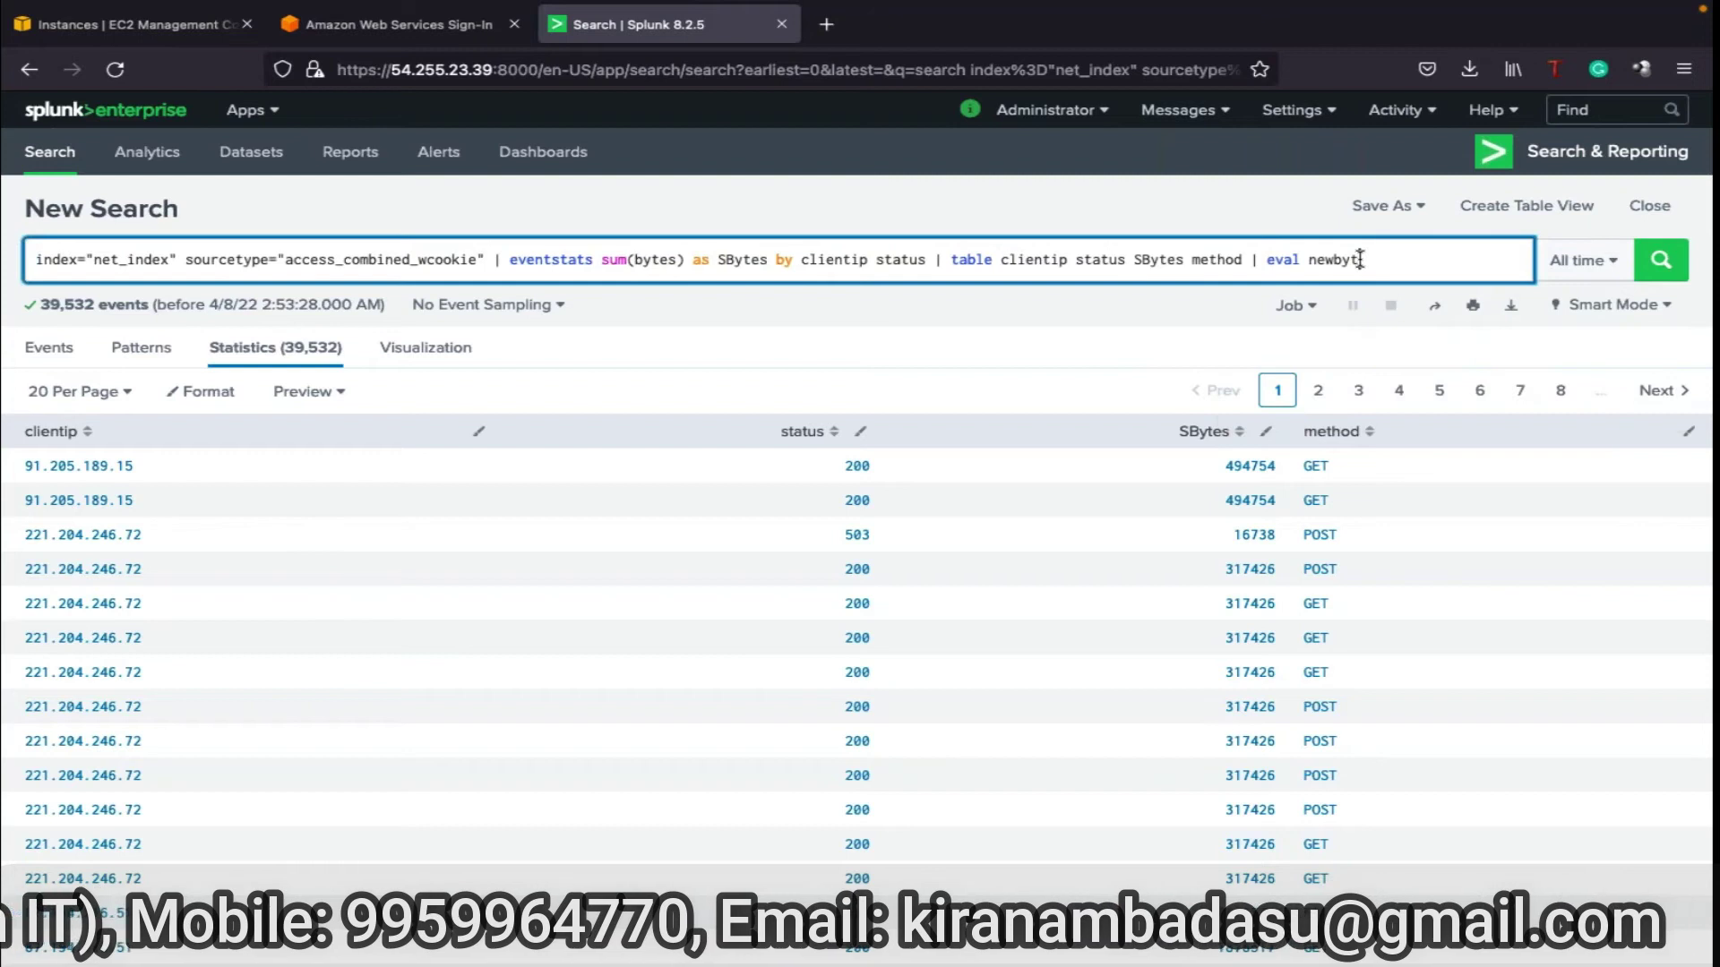
pyautogui.write('es=stat')
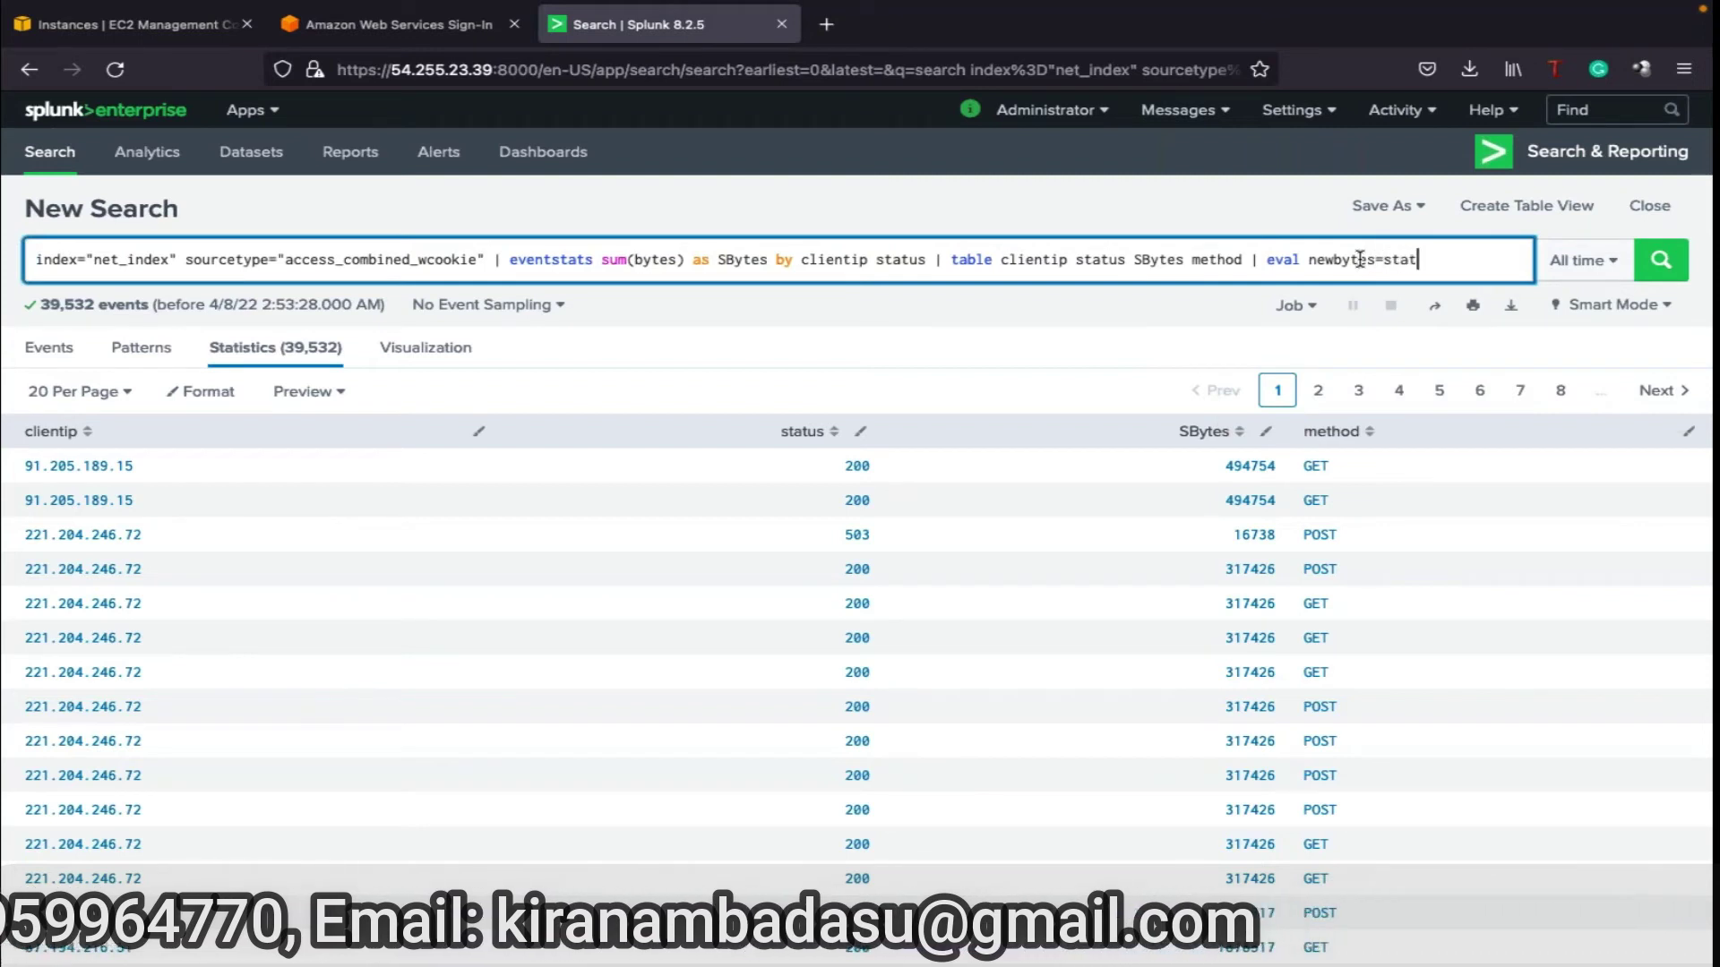
pyautogui.write('us+')
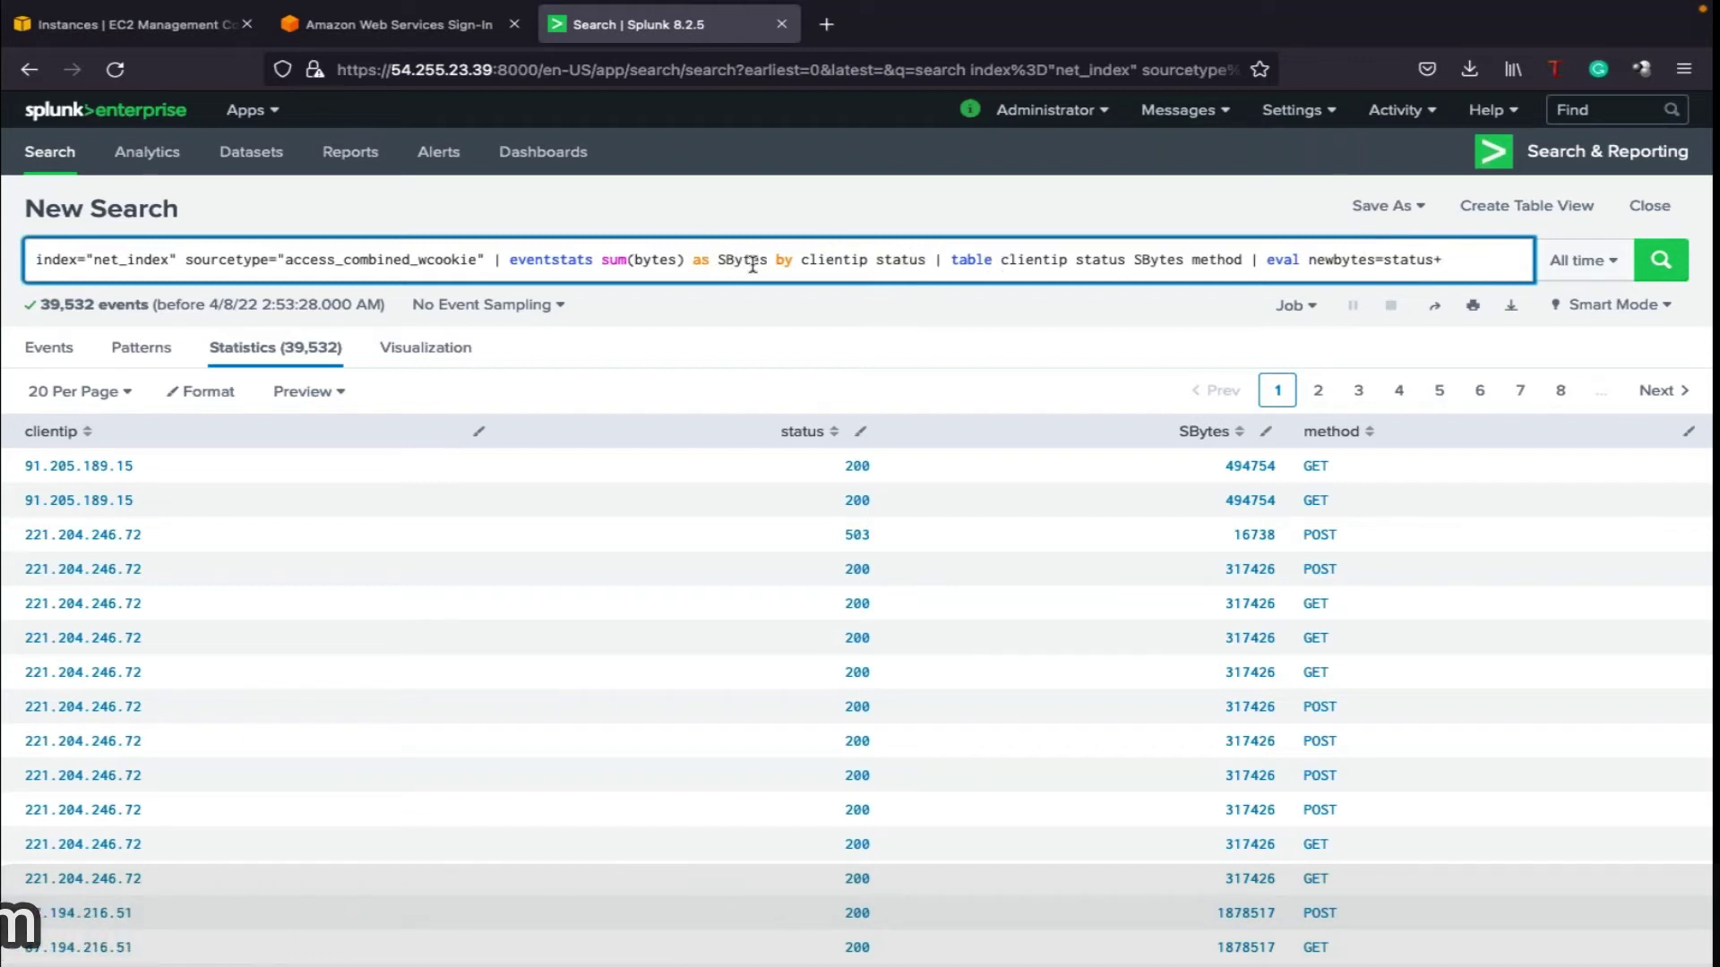
pyautogui.write('bytes')
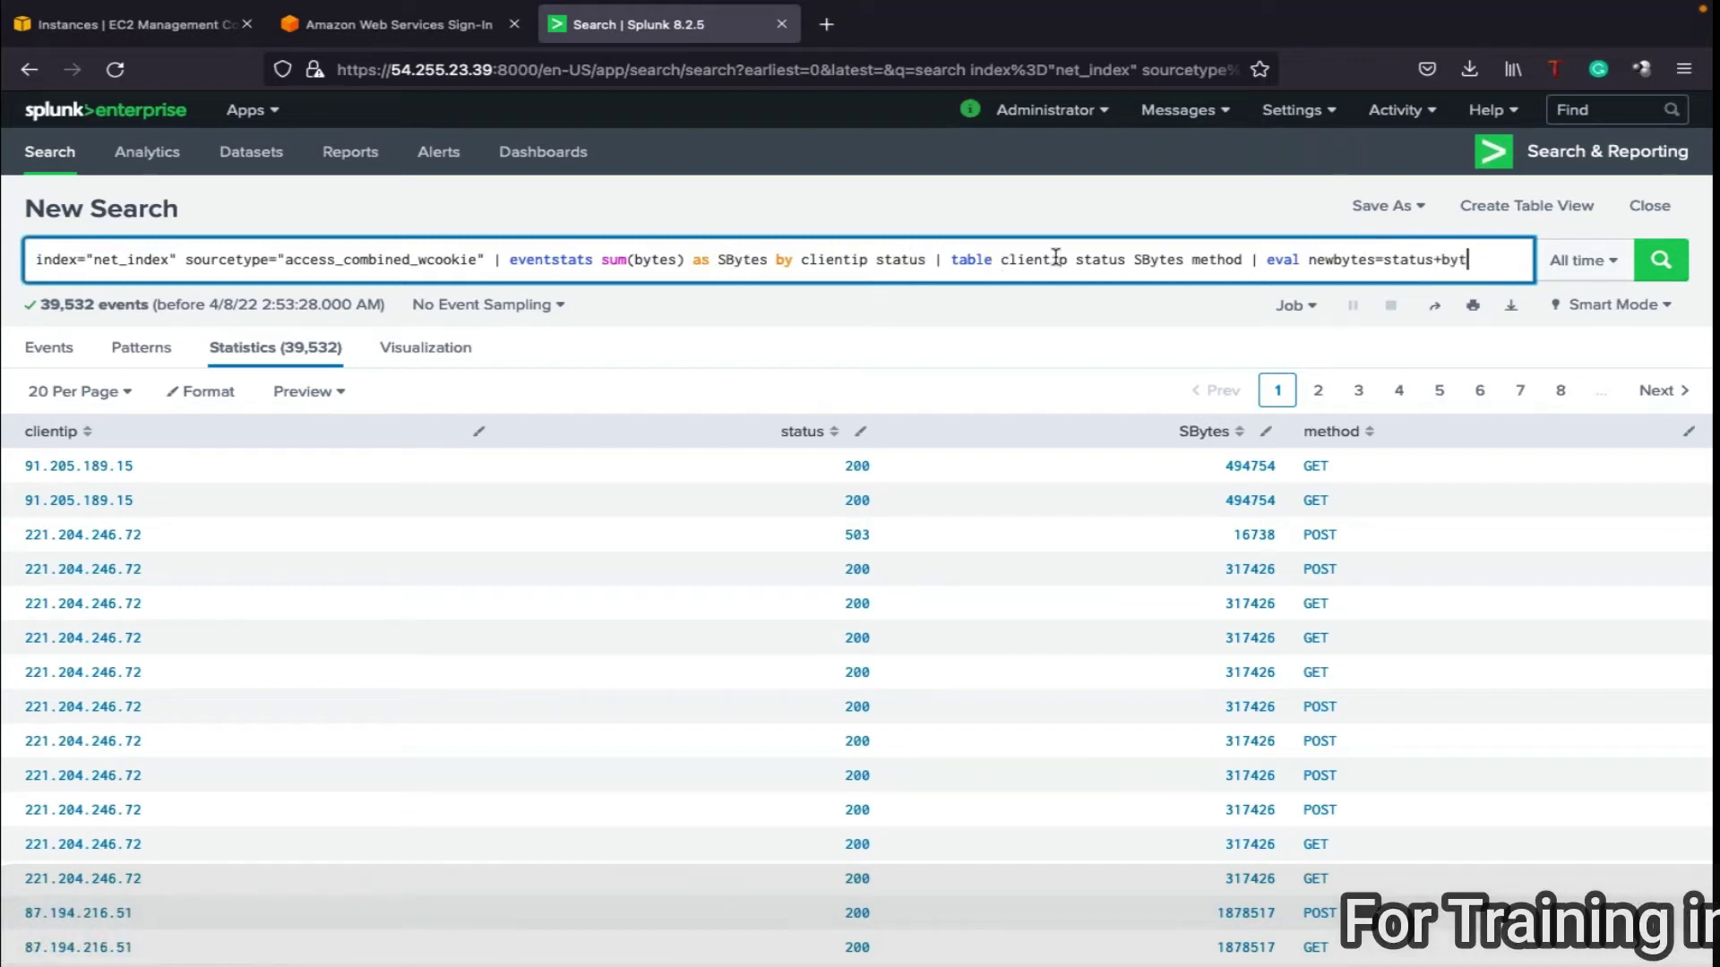
pyautogui.click(1662, 265)
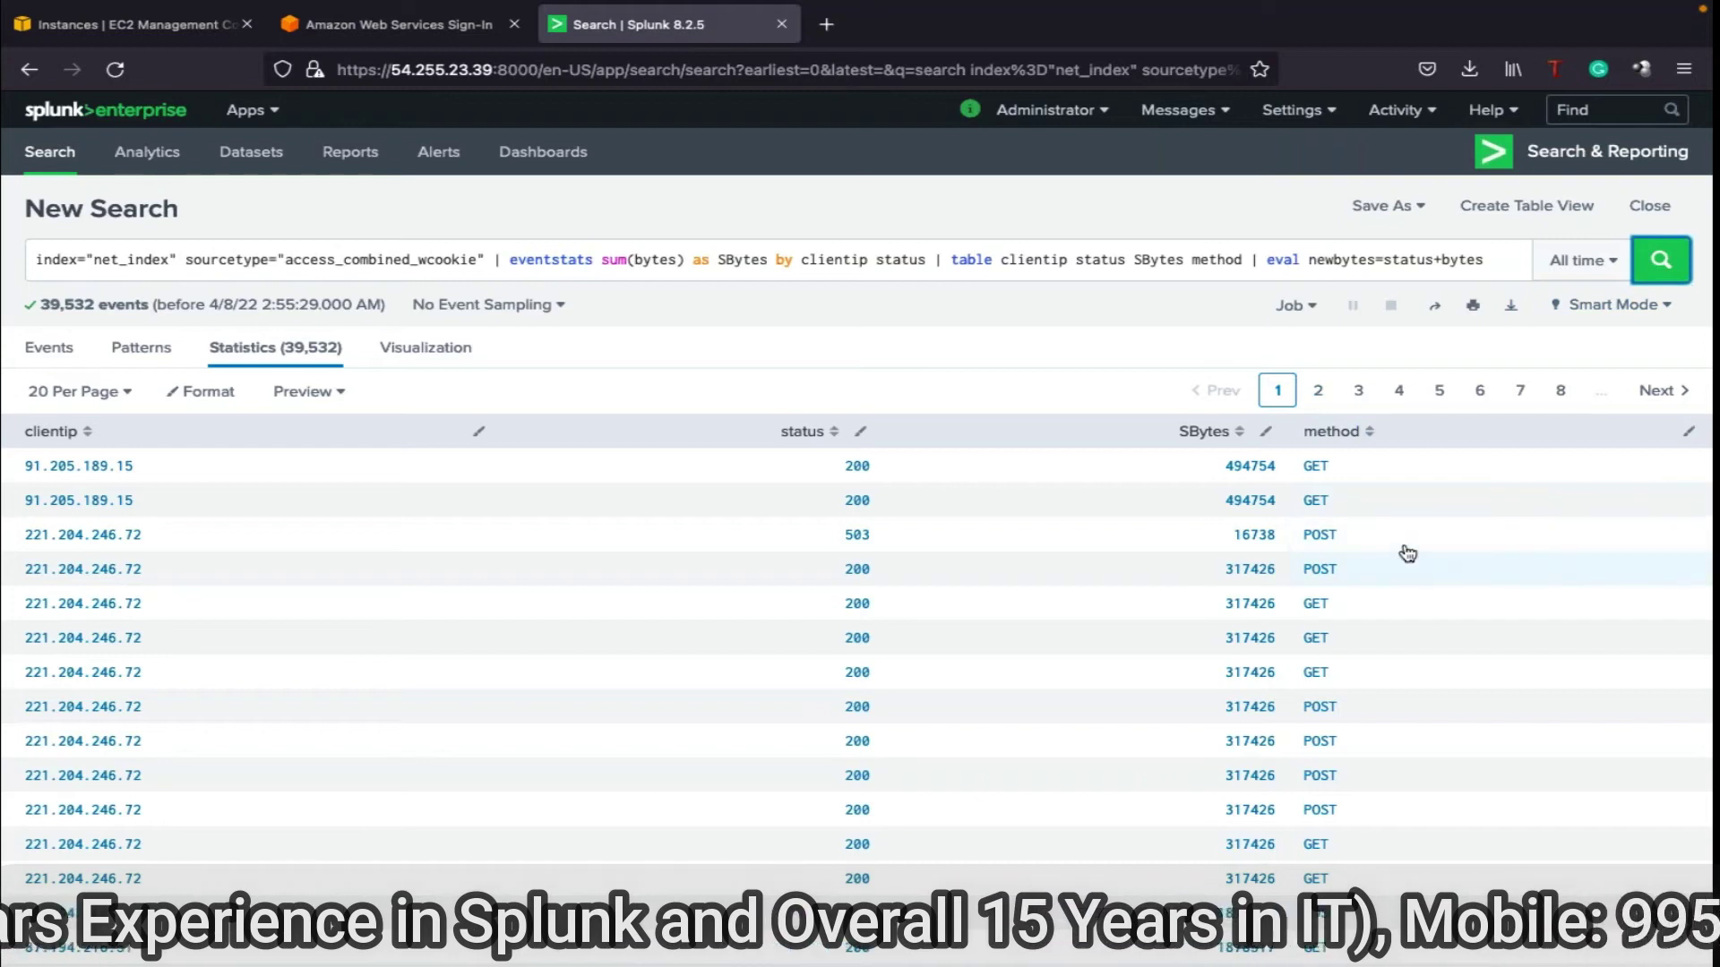
# - Add the bytes field after method in the table command and run the search
pyautogui.click(1299, 303)
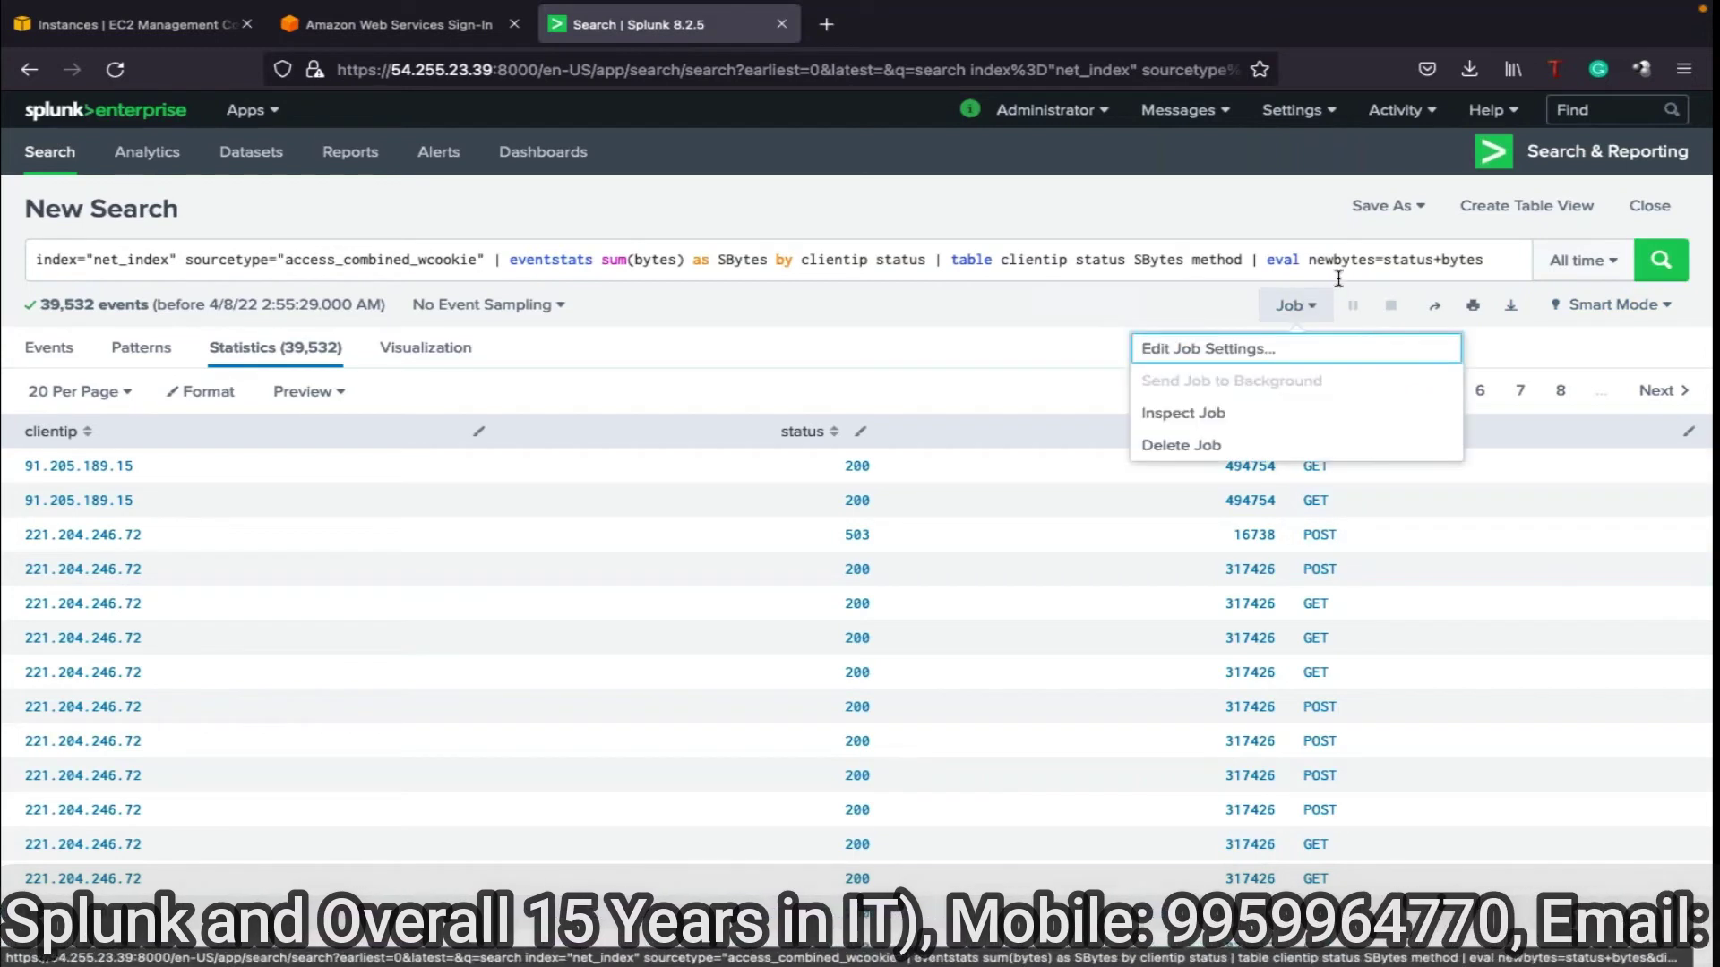
pyautogui.click(1250, 259)
pyautogui.write('bytes')
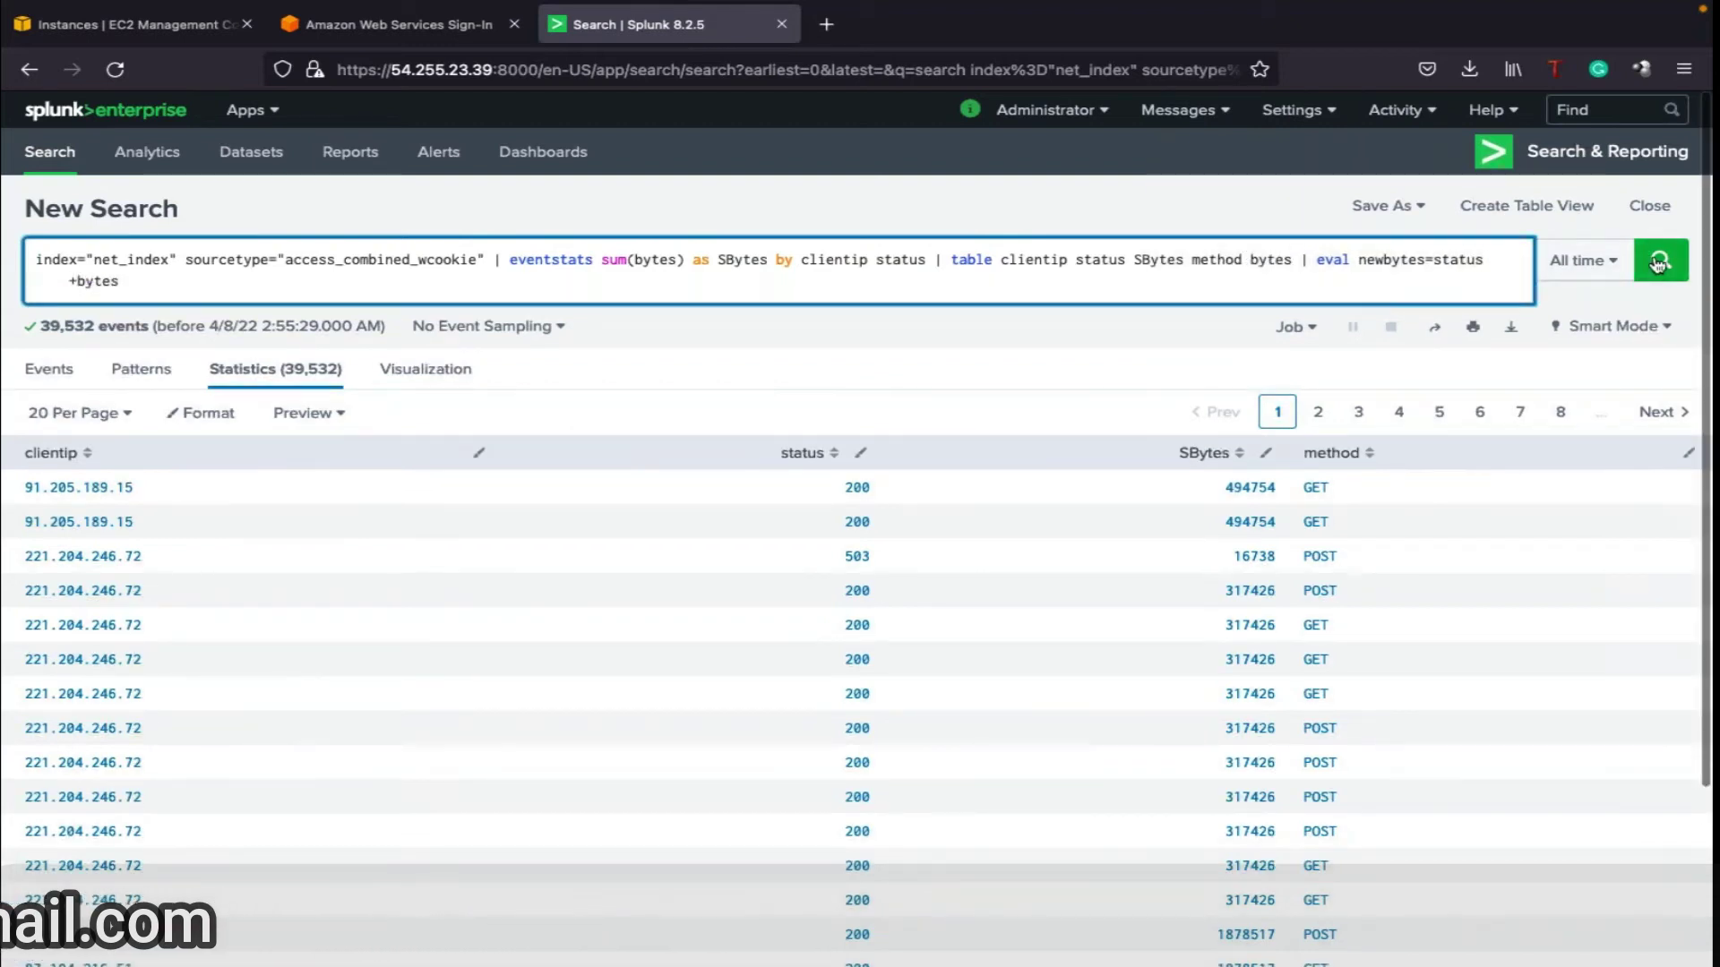
pyautogui.click(1659, 261)
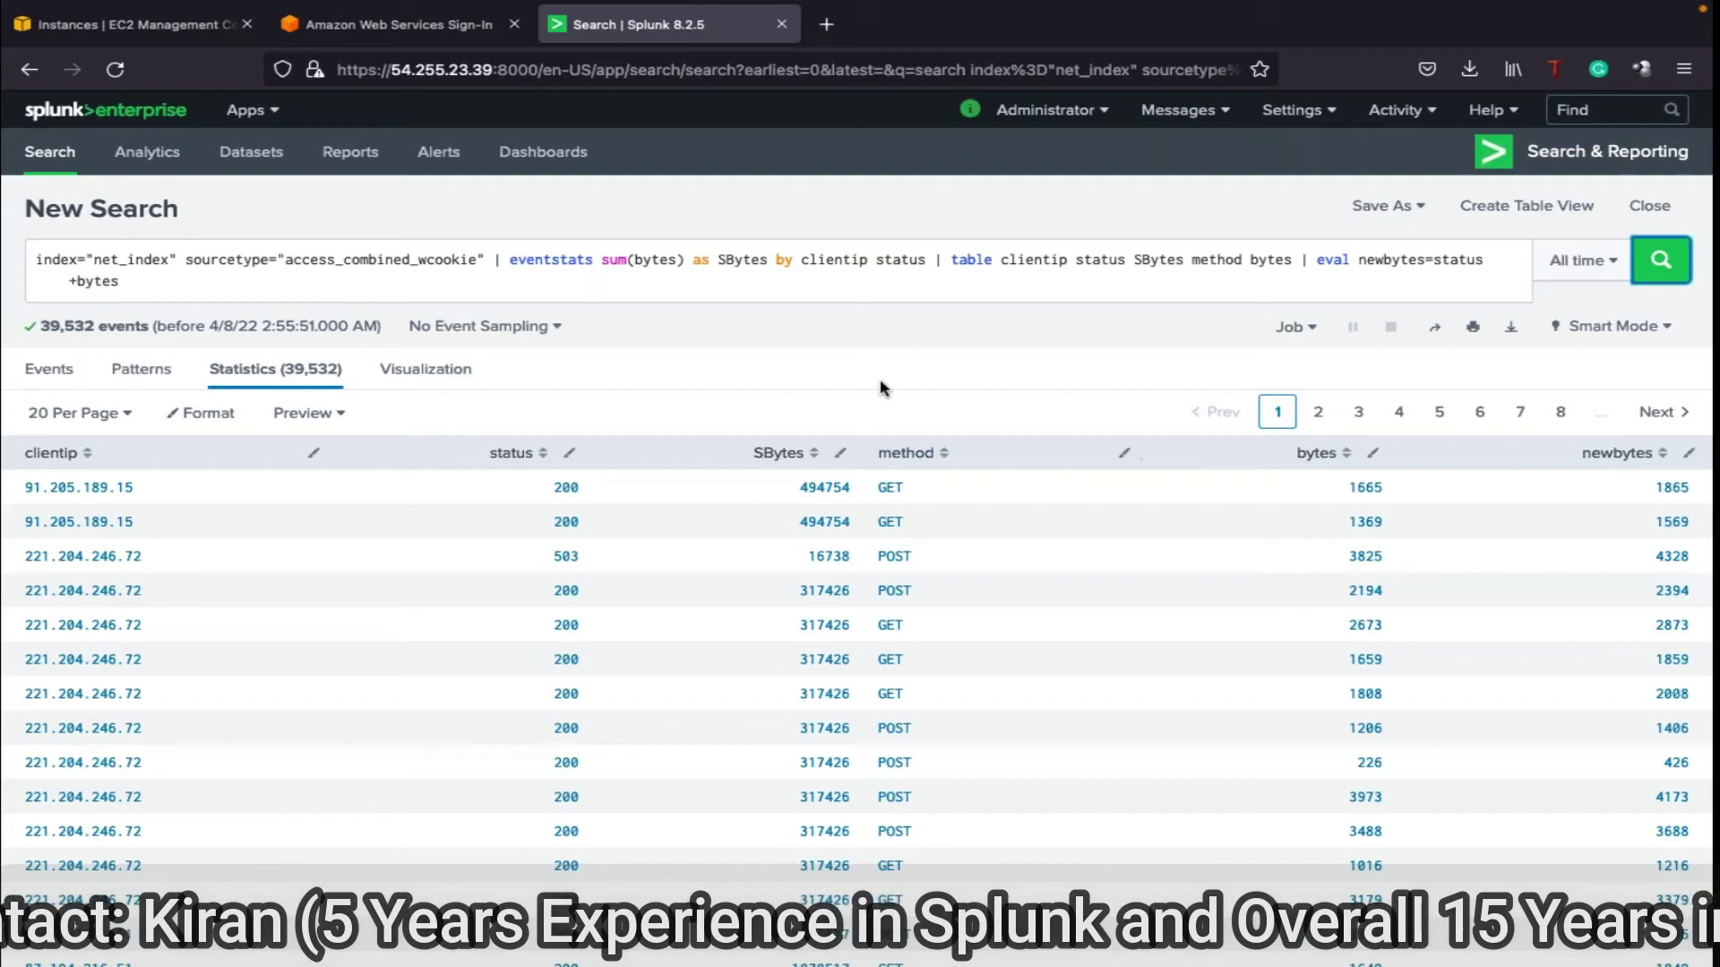
# - Remove the table and eval commands from the query, ending it after by clientip status
pyautogui.doubleClick(648, 260)
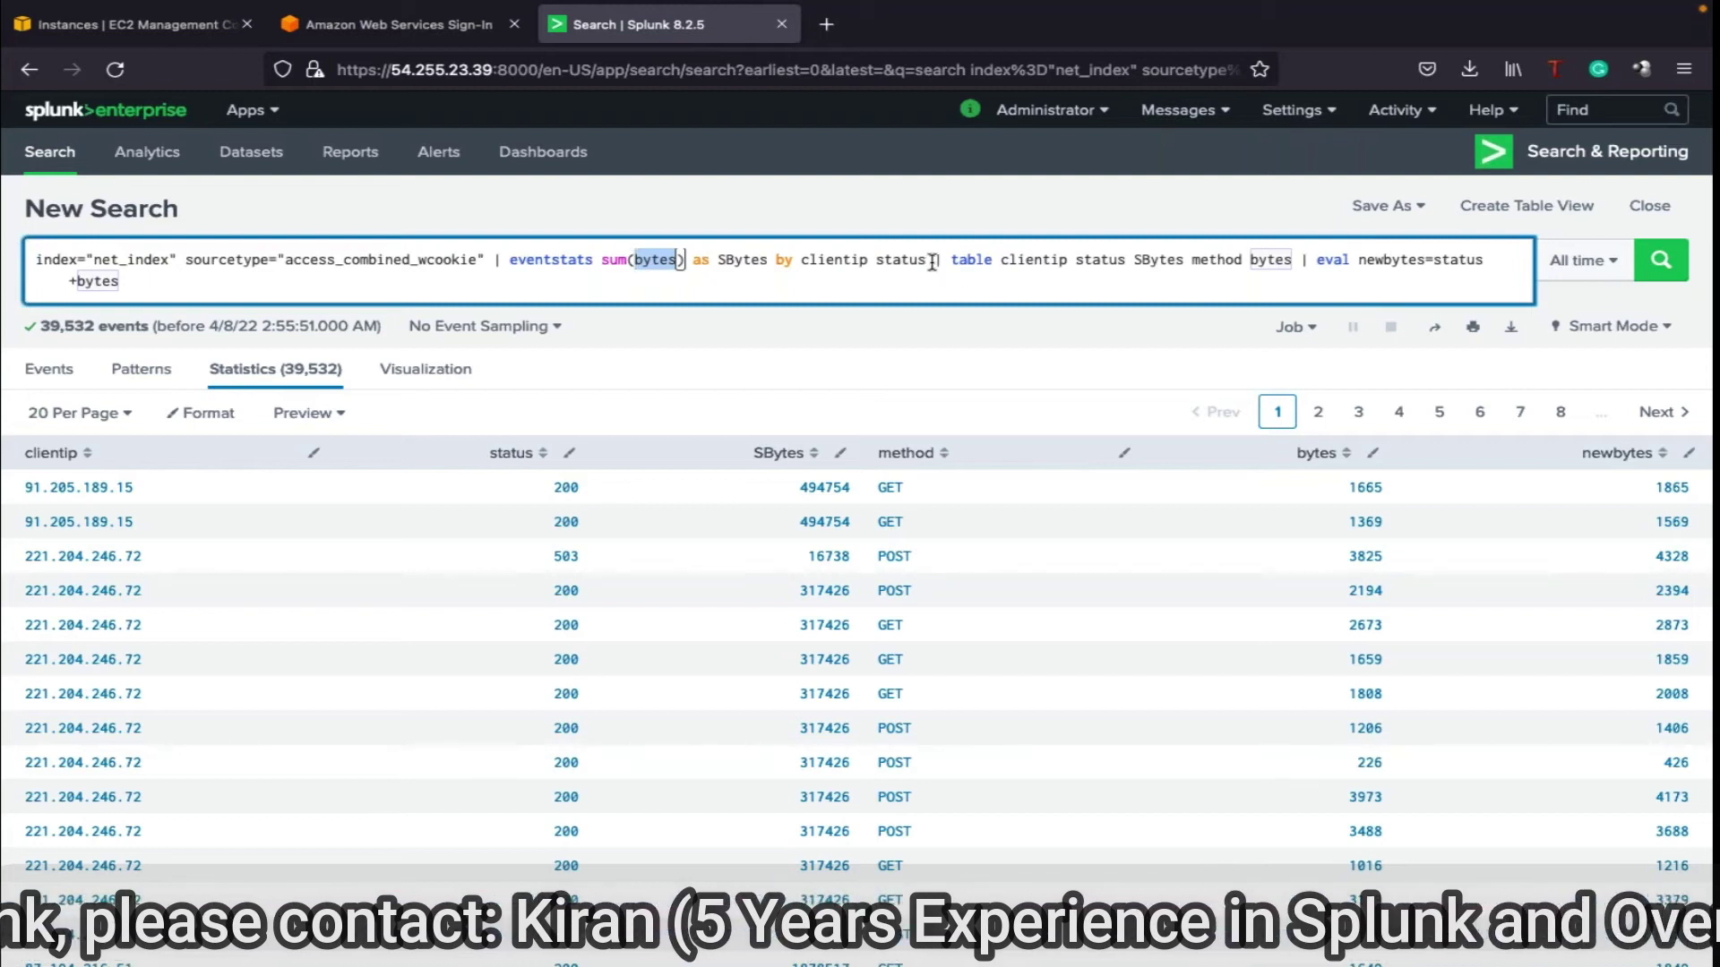
pyautogui.moveTo(934, 261); pyautogui.dragTo(988, 288)
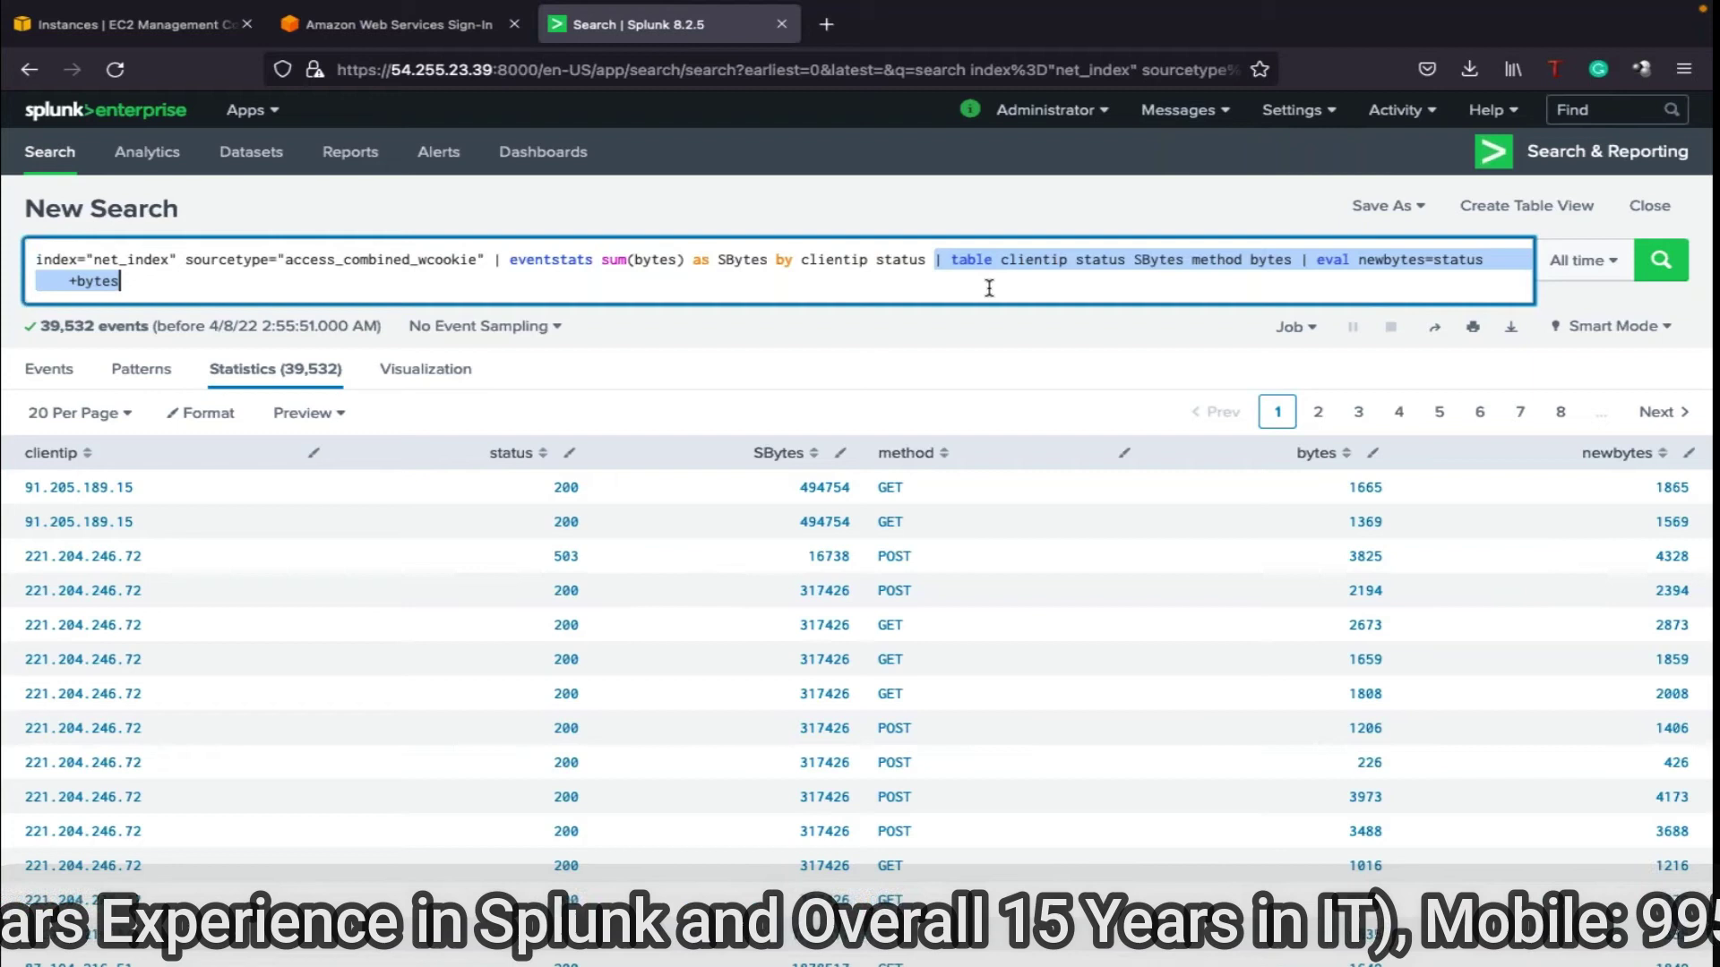
pyautogui.press('BackSpace')
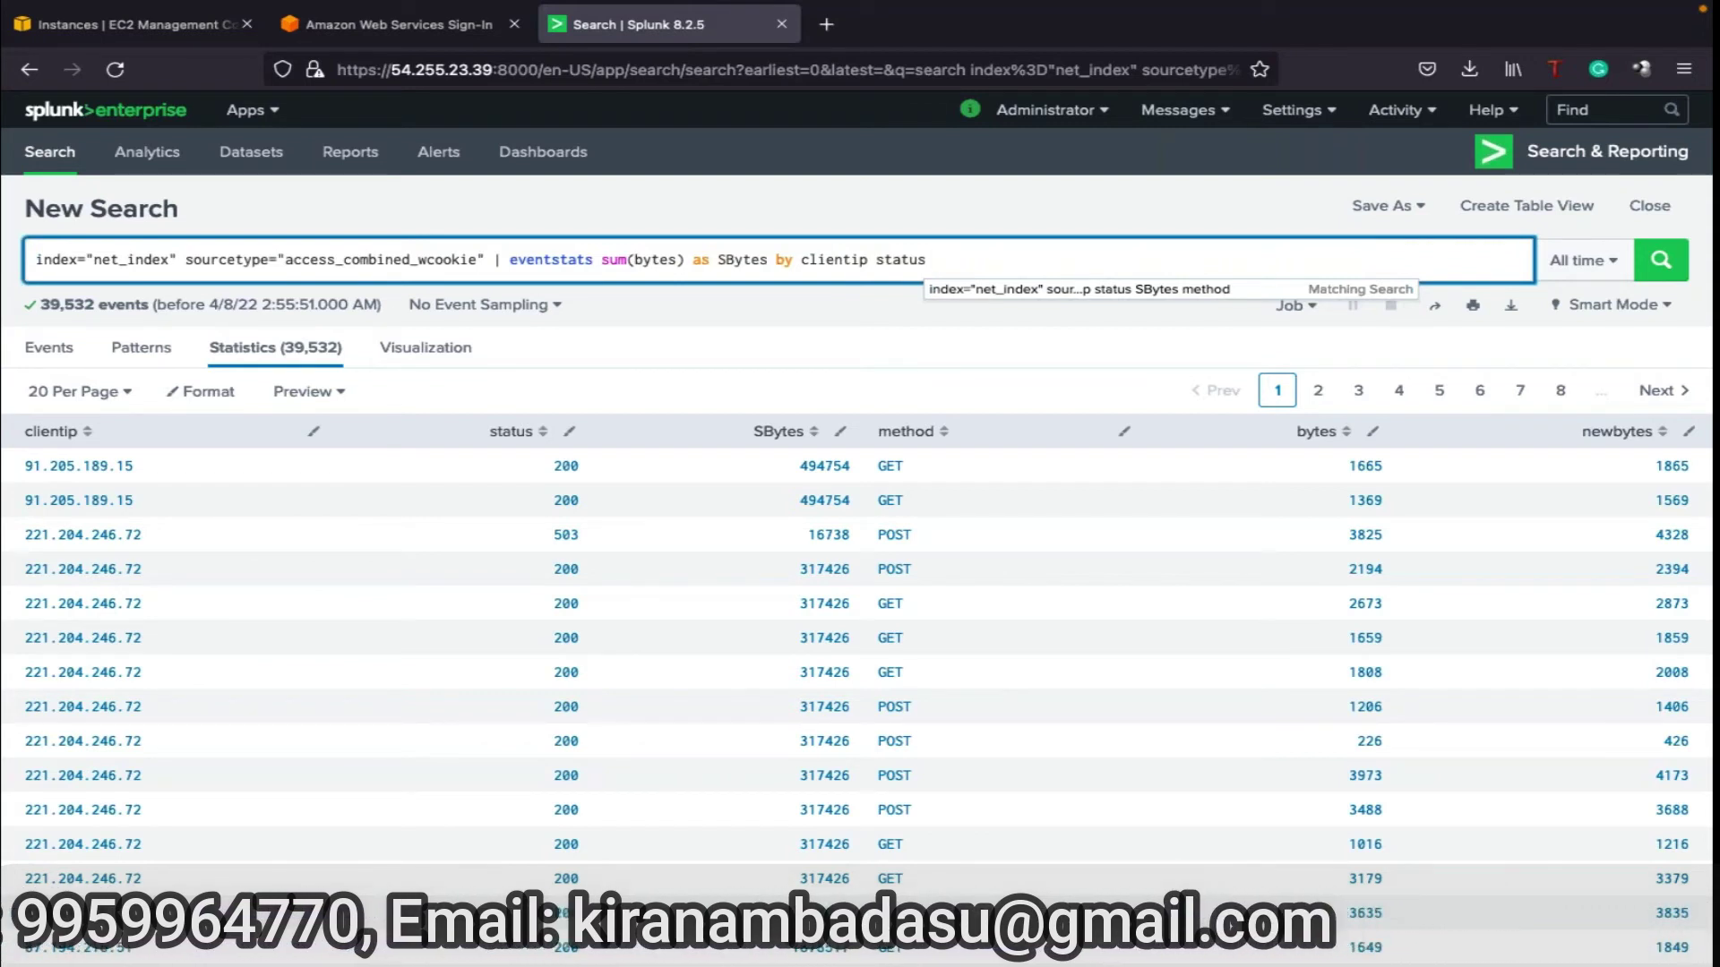
# - Change the eventstats command in the shortened query to stats and run the search
pyautogui.doubleClick(557, 267)
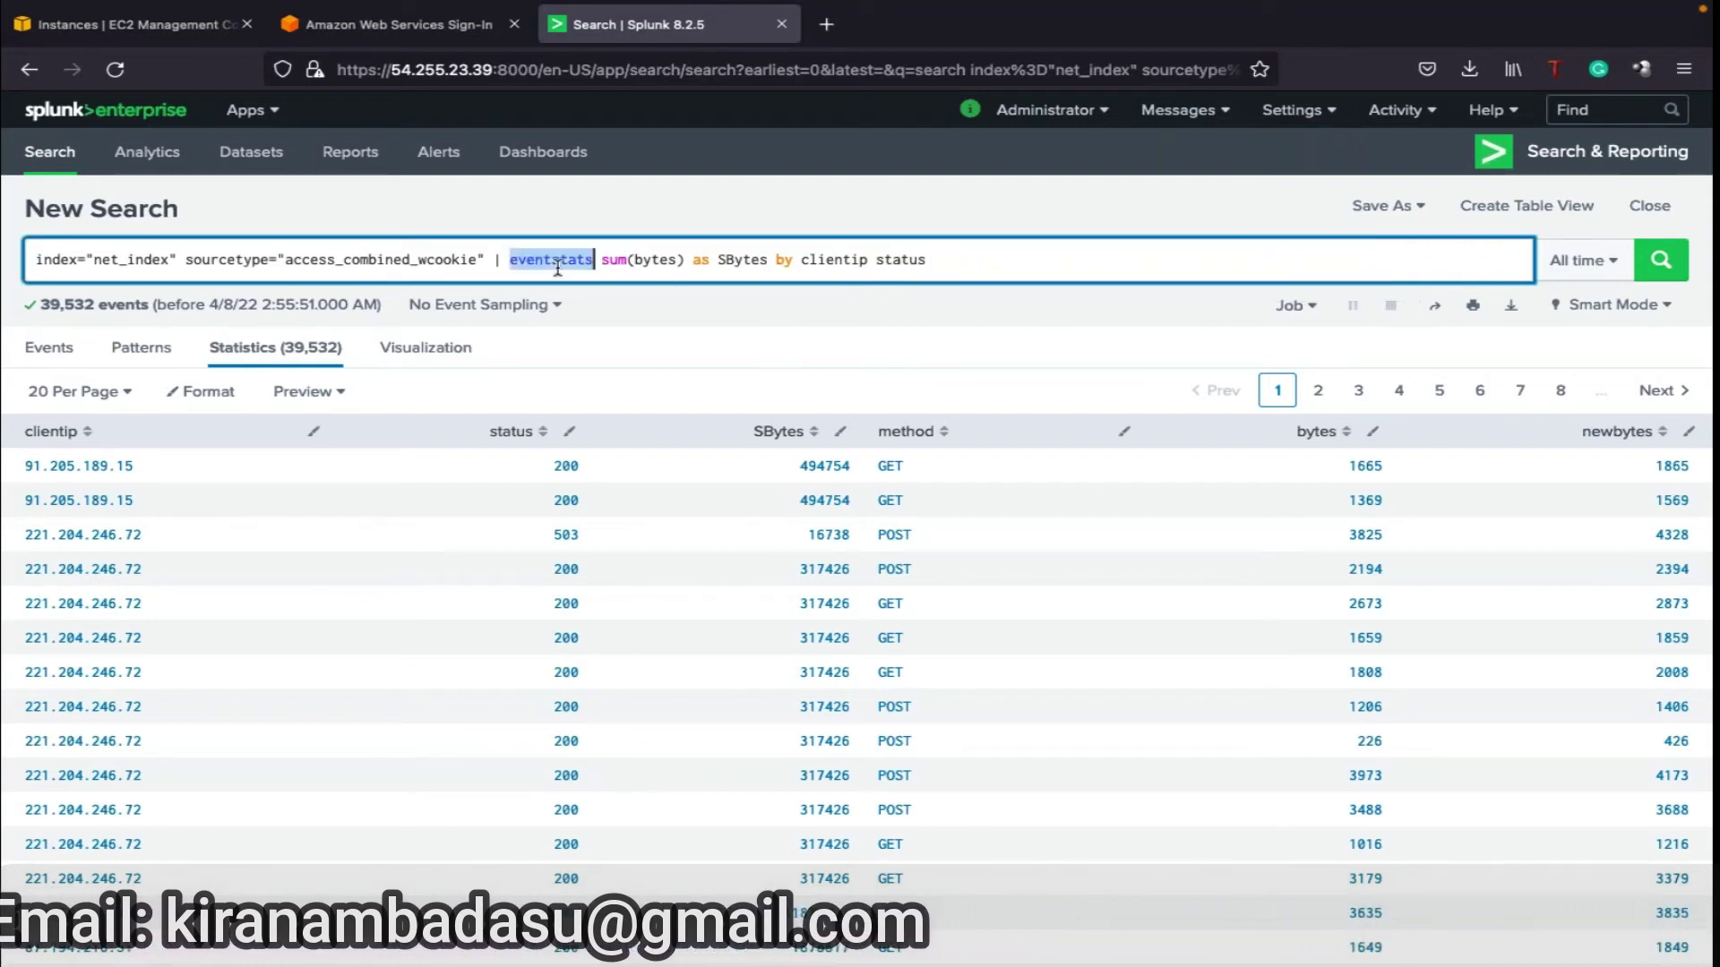
pyautogui.write('stats')
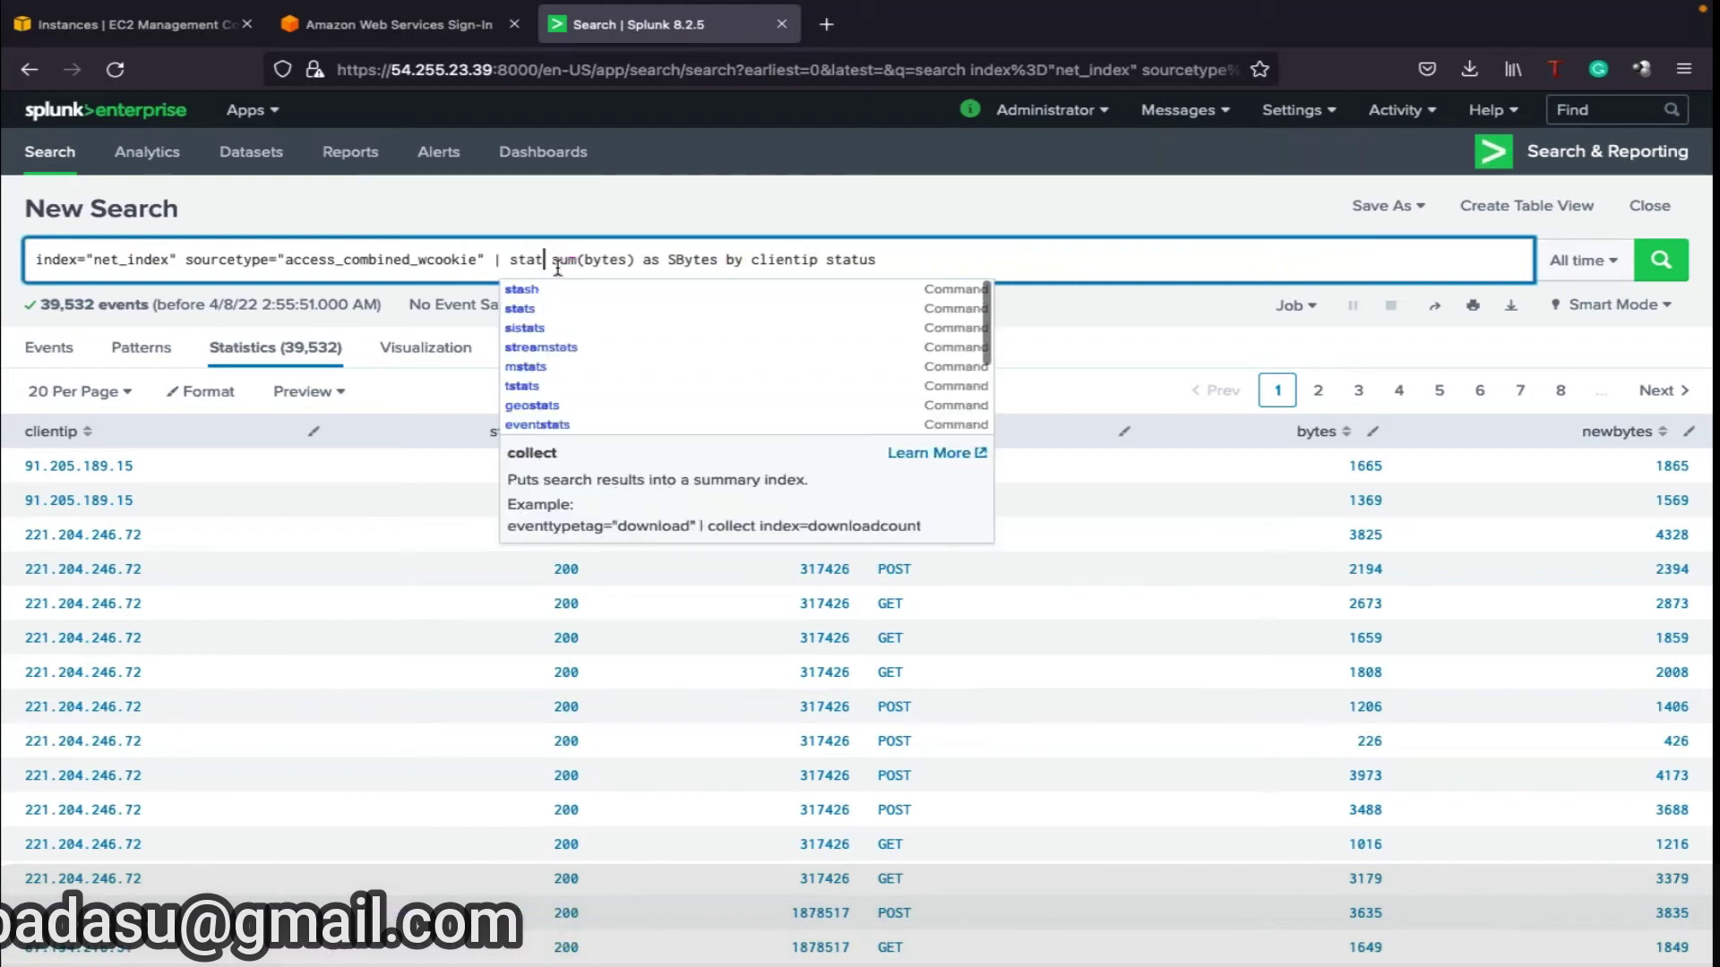
pyautogui.click(1661, 260)
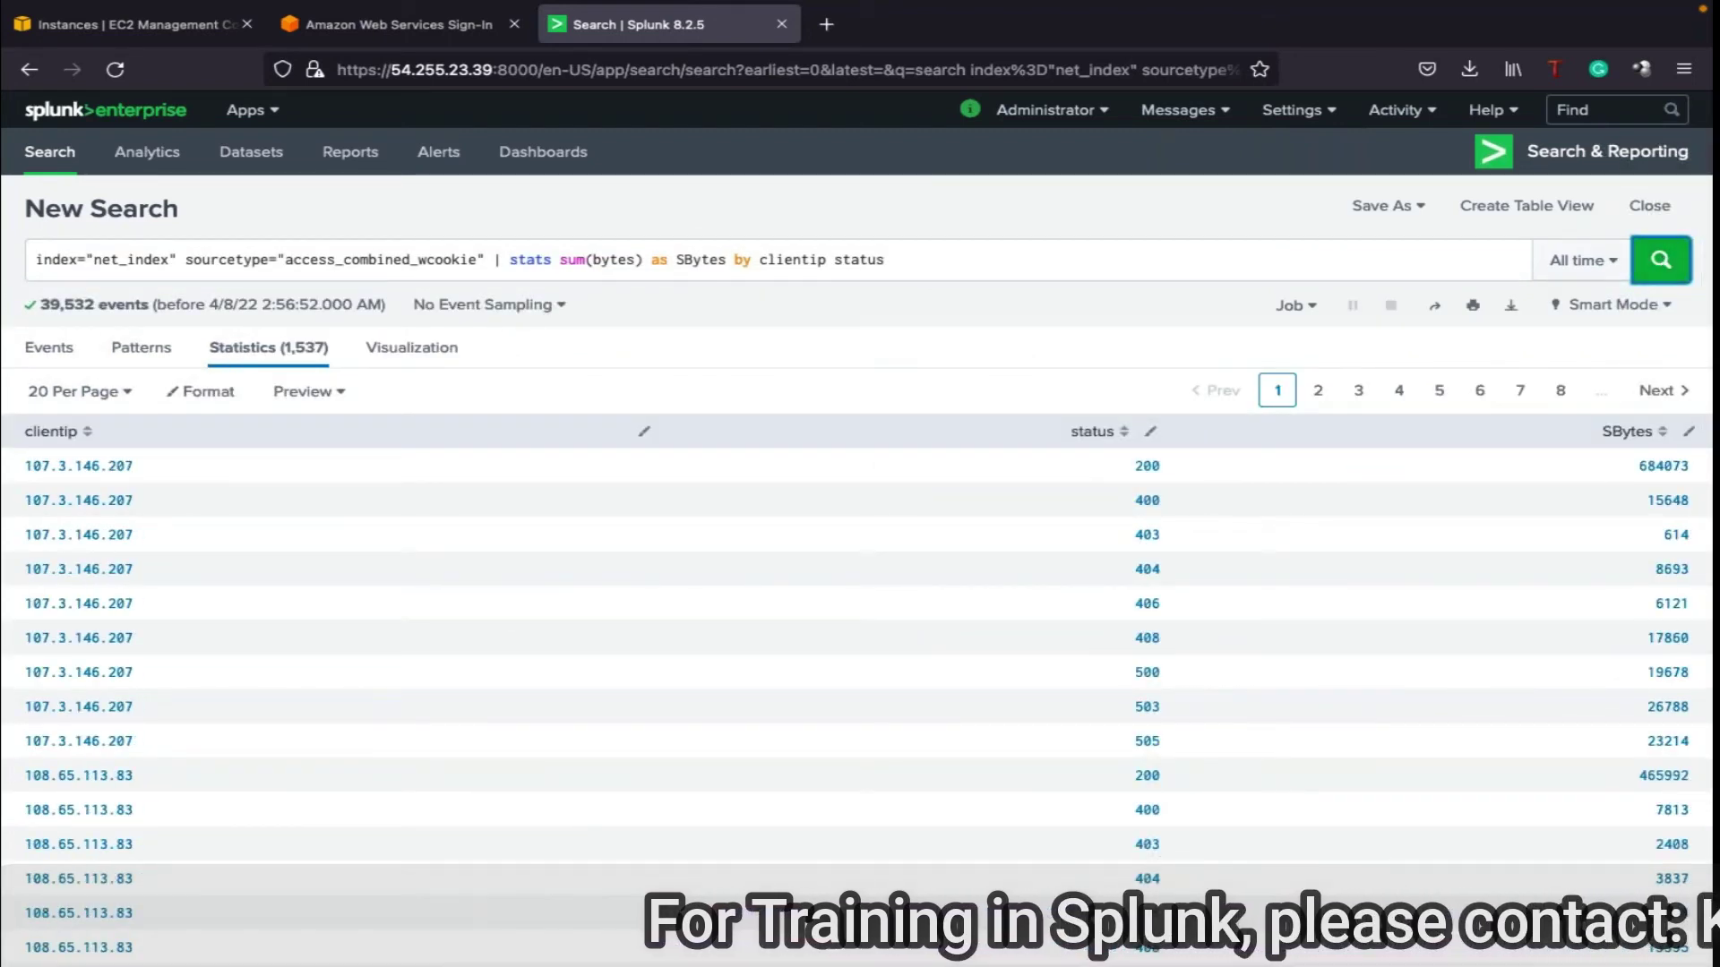
# - Change the stats command back to eventstats in the query without a table command and run the search
pyautogui.click(511, 259)
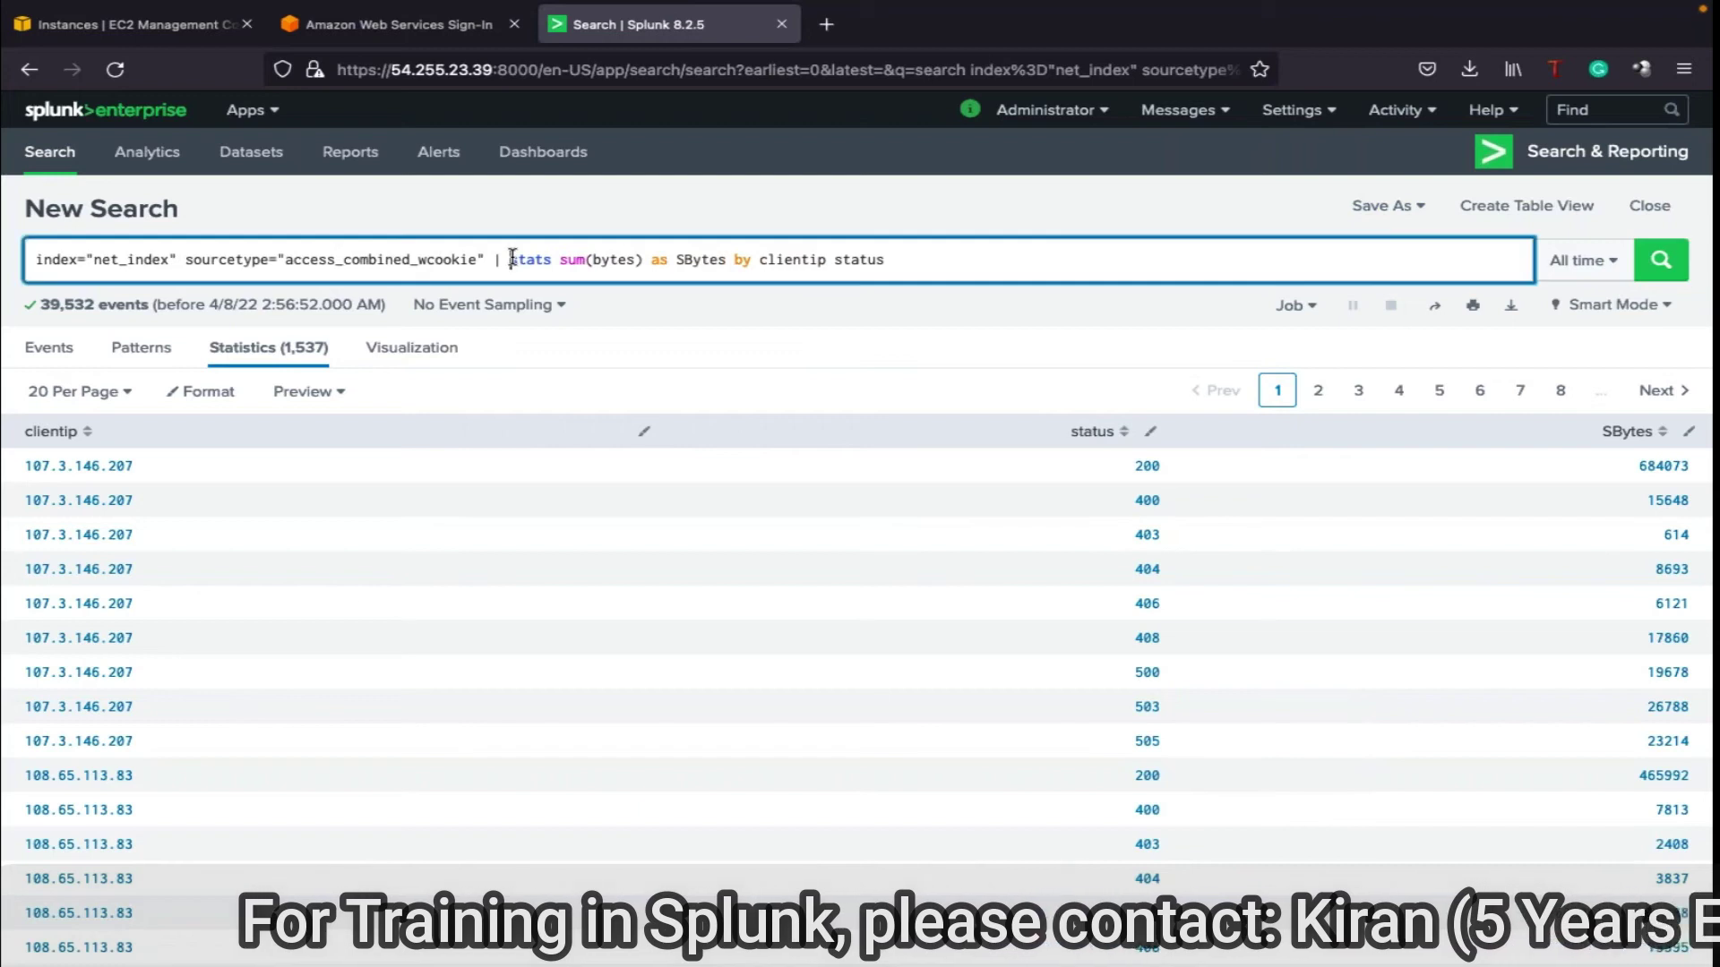
pyautogui.write('event')
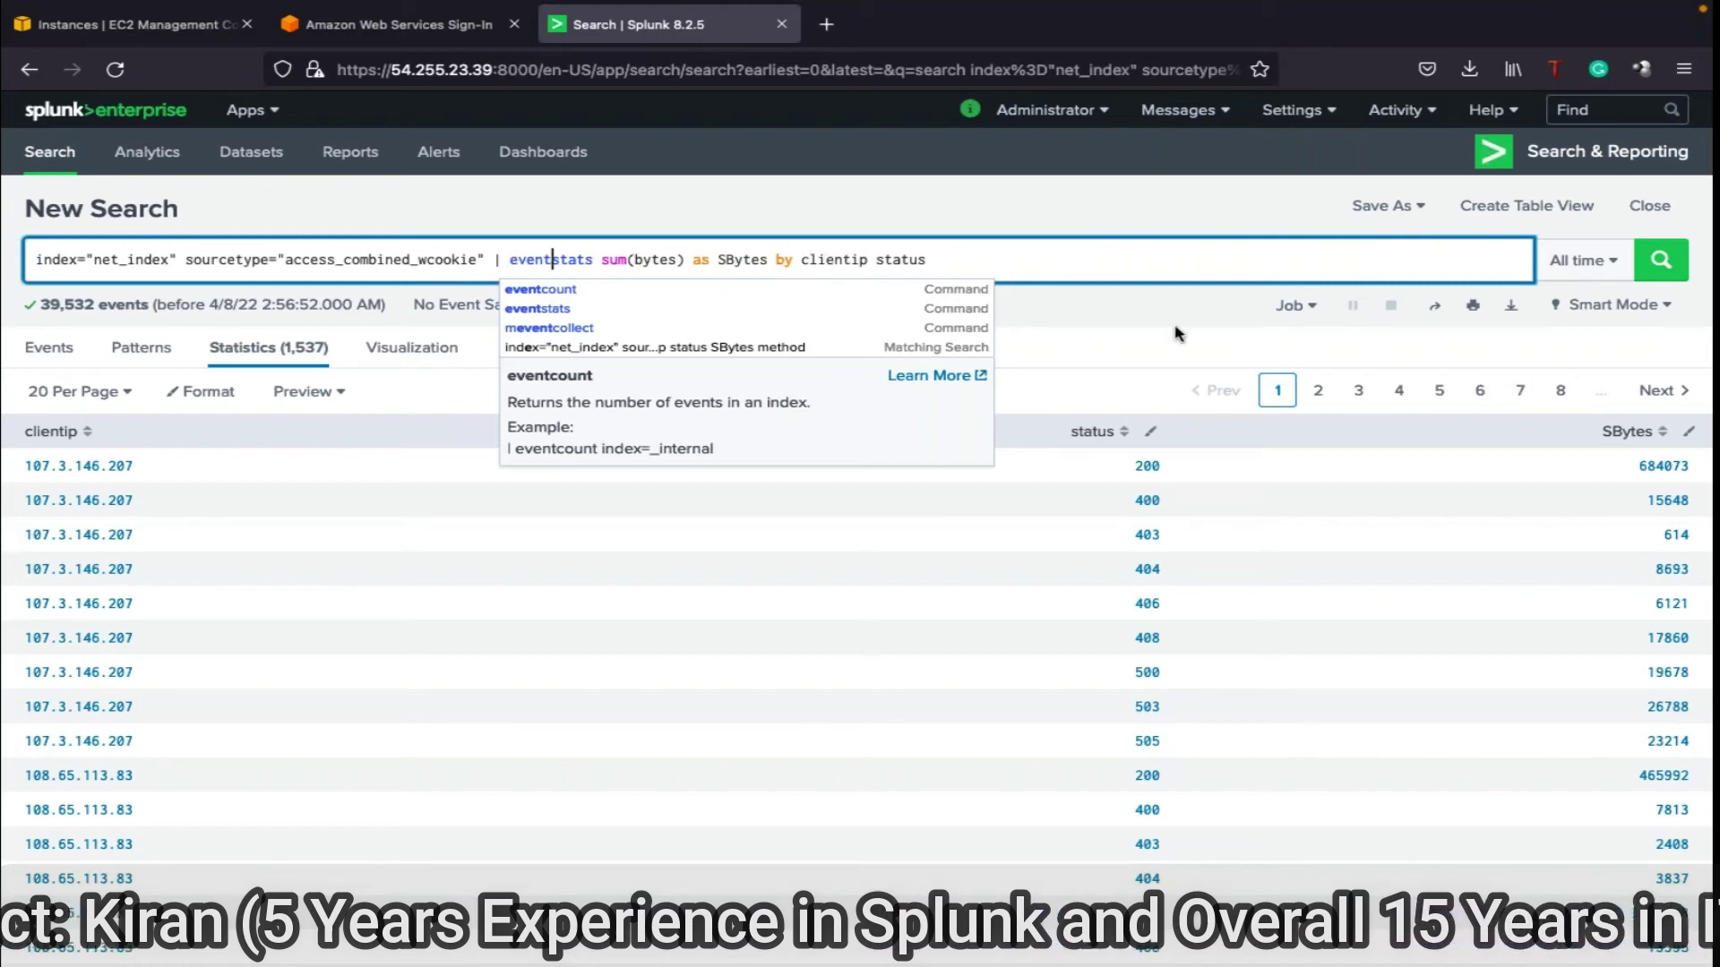
pyautogui.click(1661, 262)
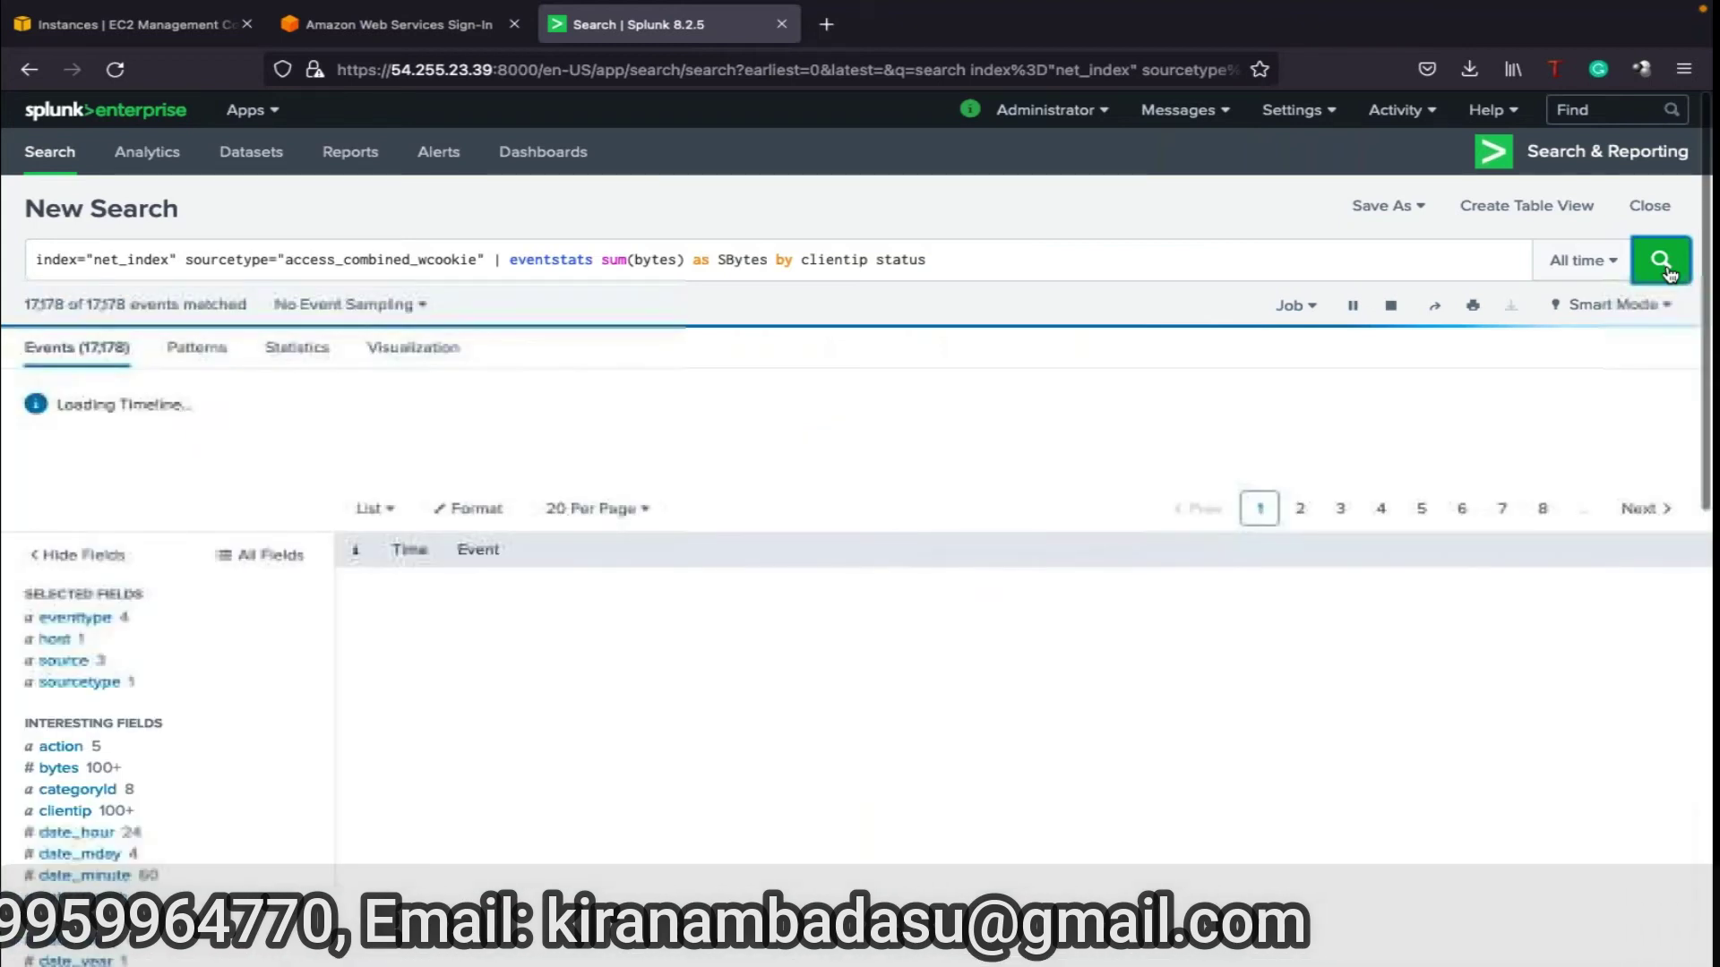
pyautogui.click(1668, 273)
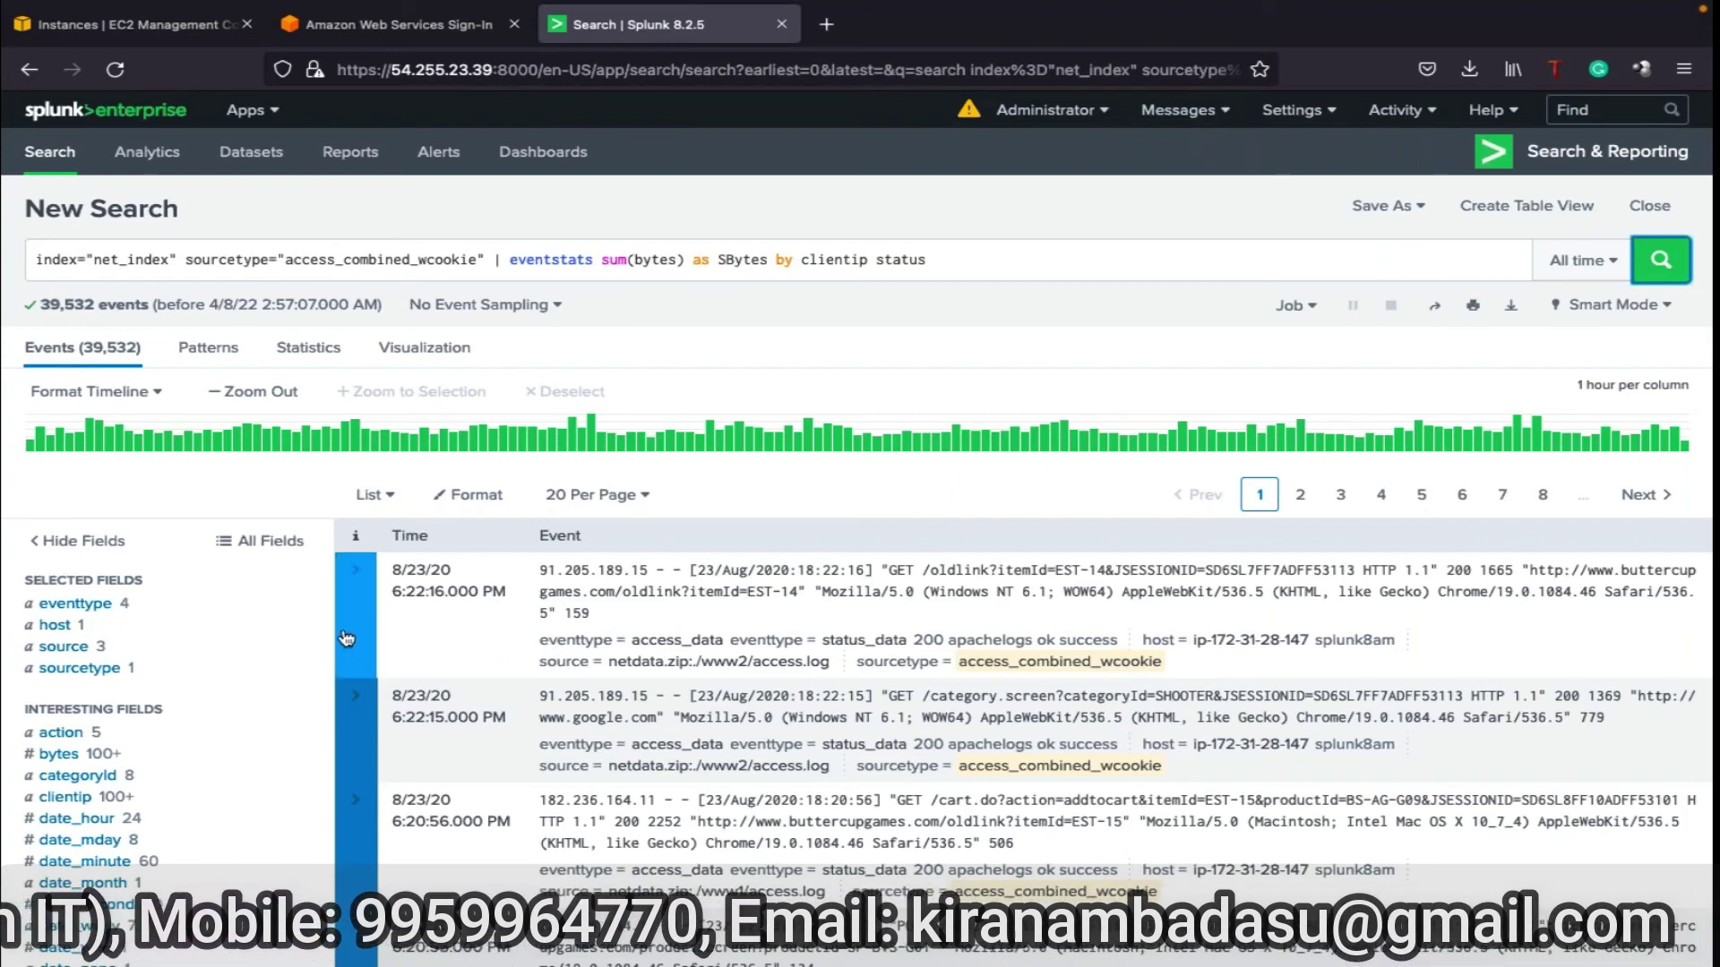
# - Look for SBytes among the interesting fields of the eventstats events, examine its value summary, and return to the query
pyautogui.scroll(-3, 183, 690)
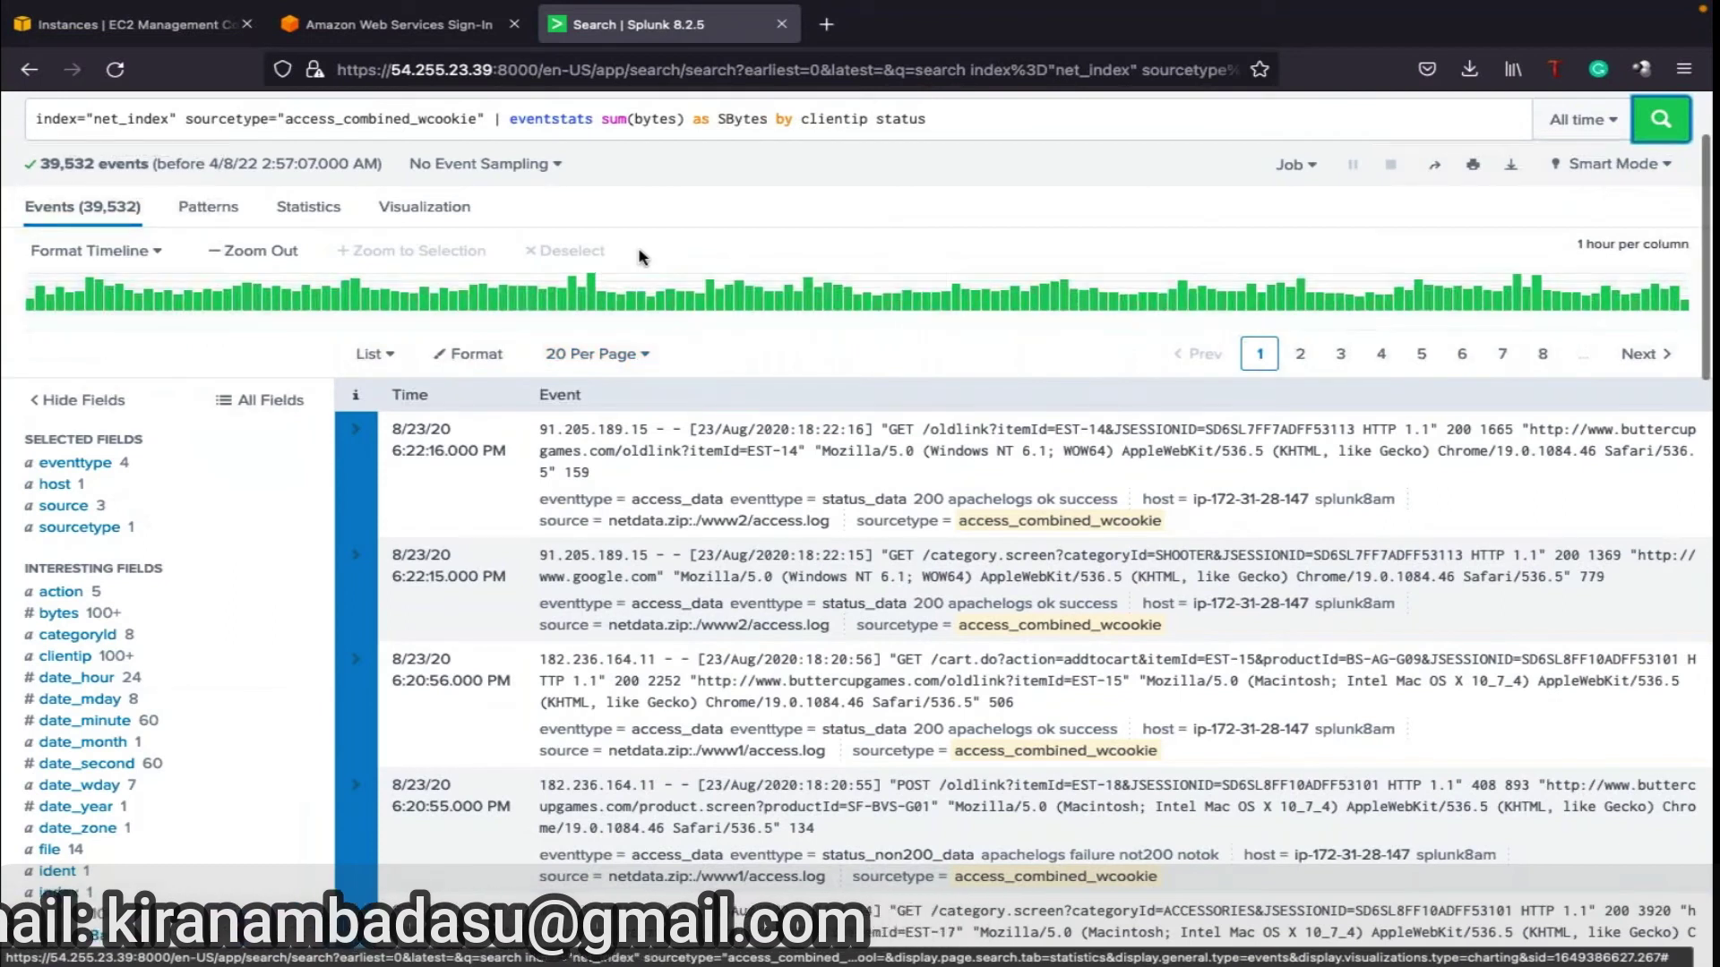
pyautogui.scroll(3, 733, 238)
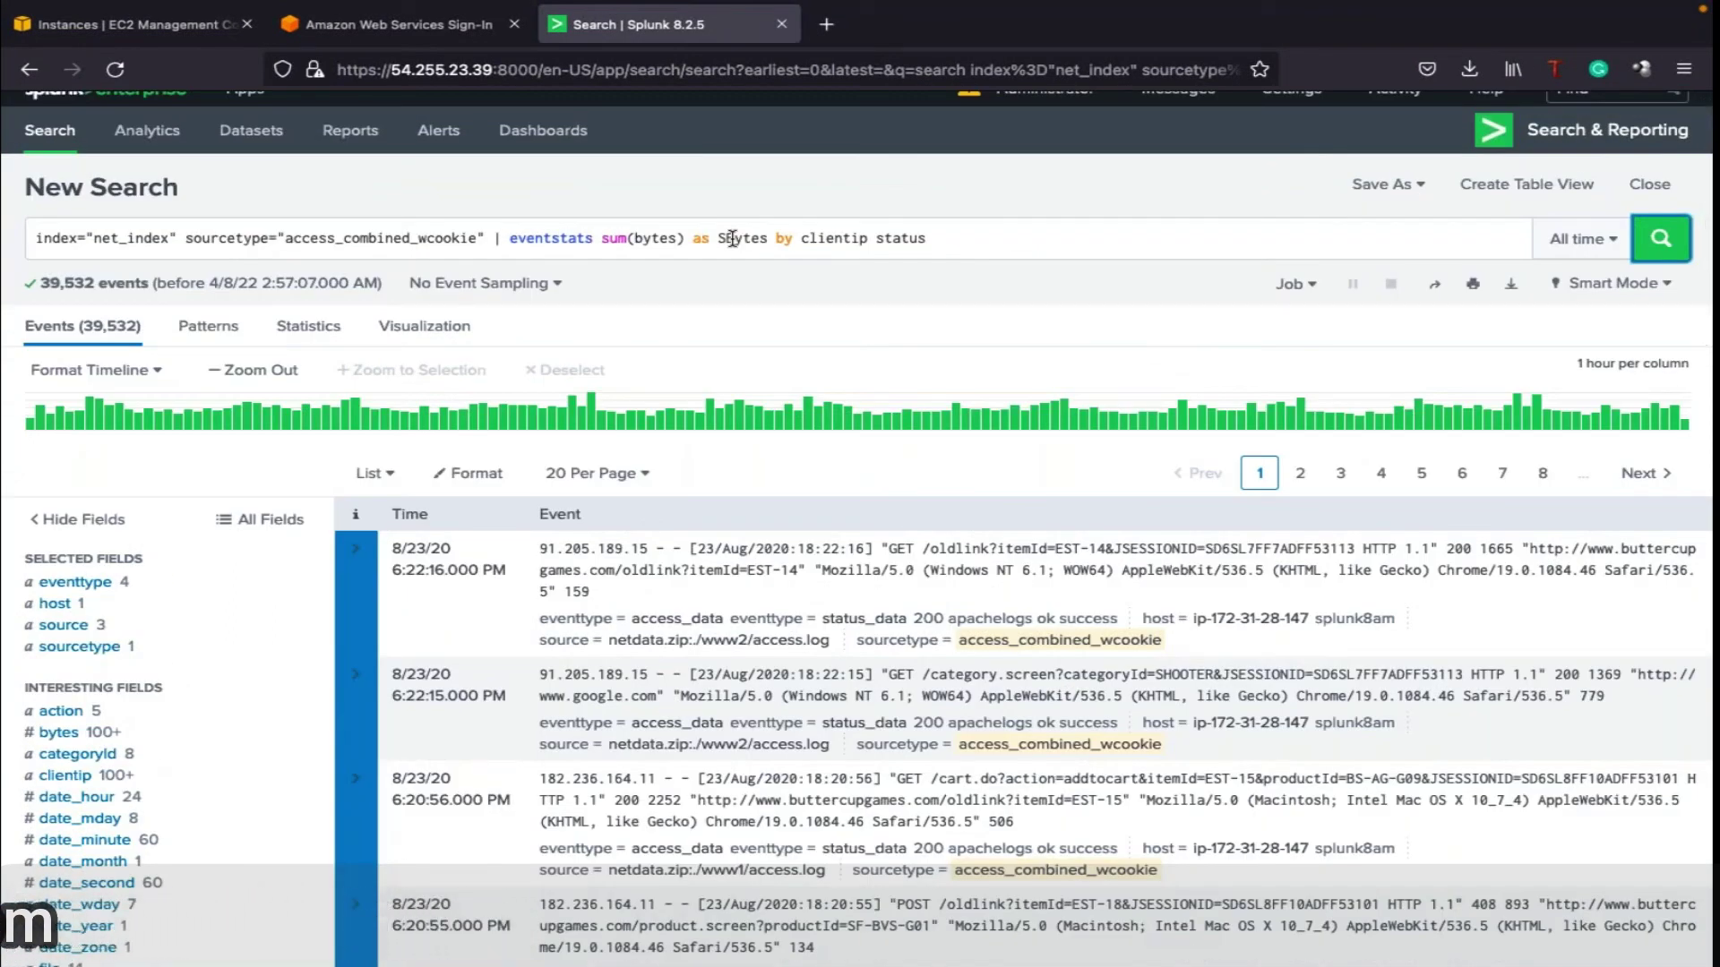
pyautogui.tripleClick(732, 238)
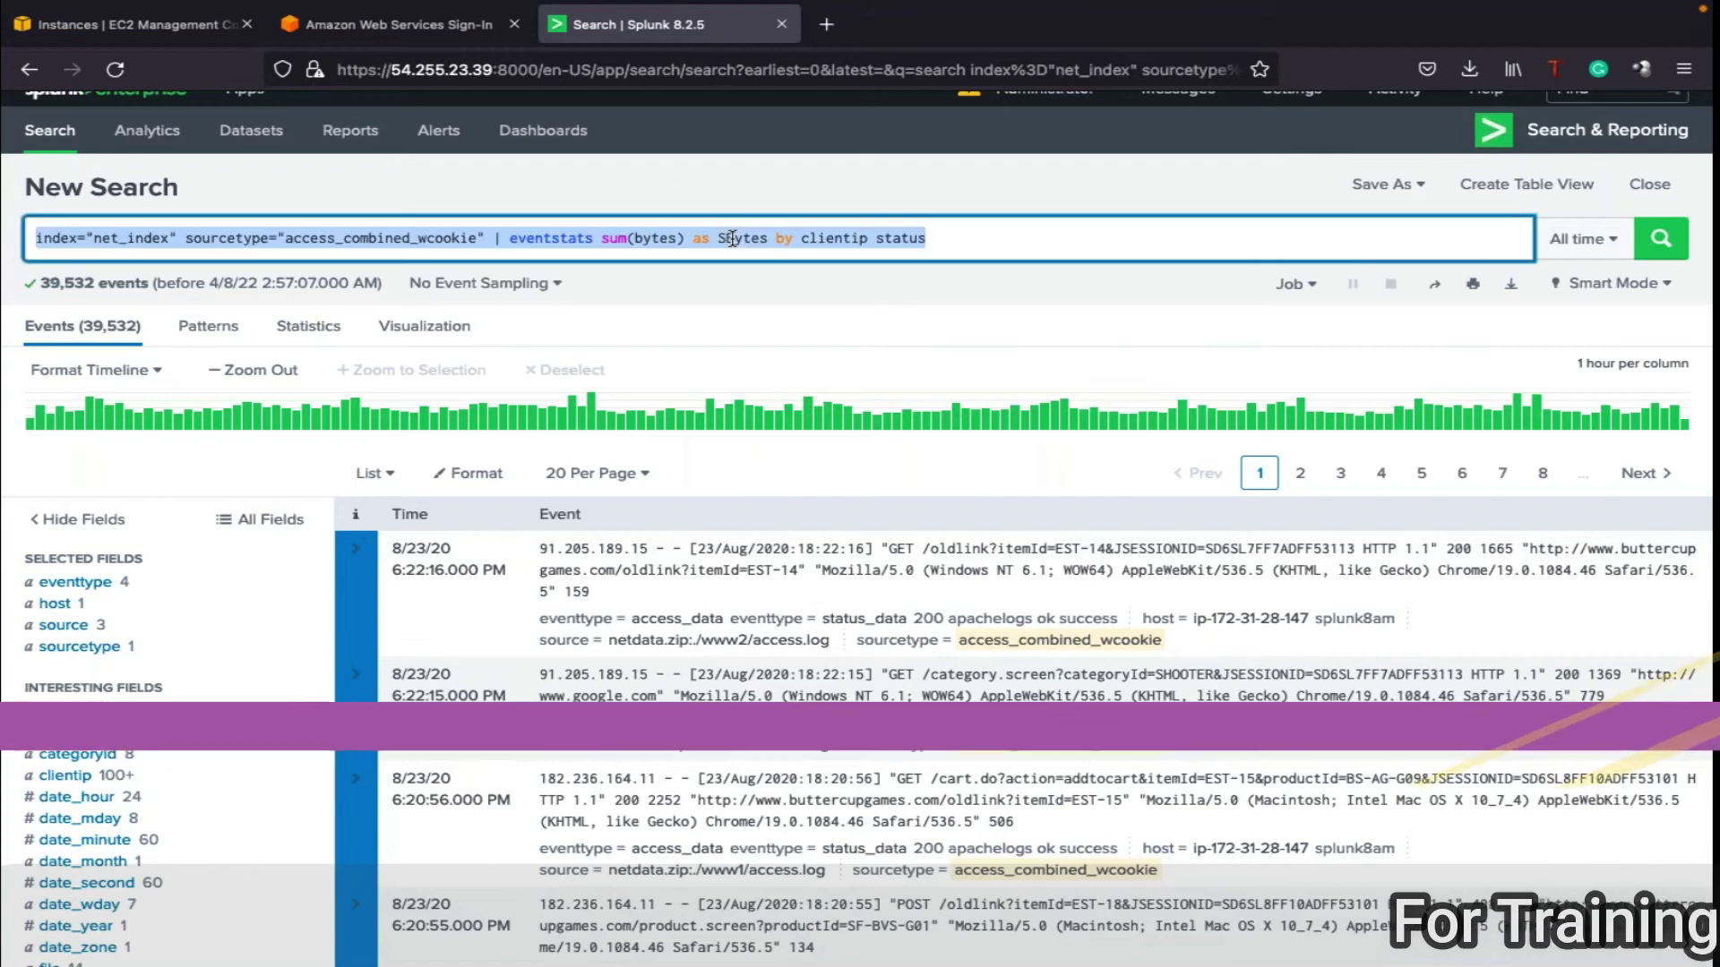
pyautogui.doubleClick(733, 238)
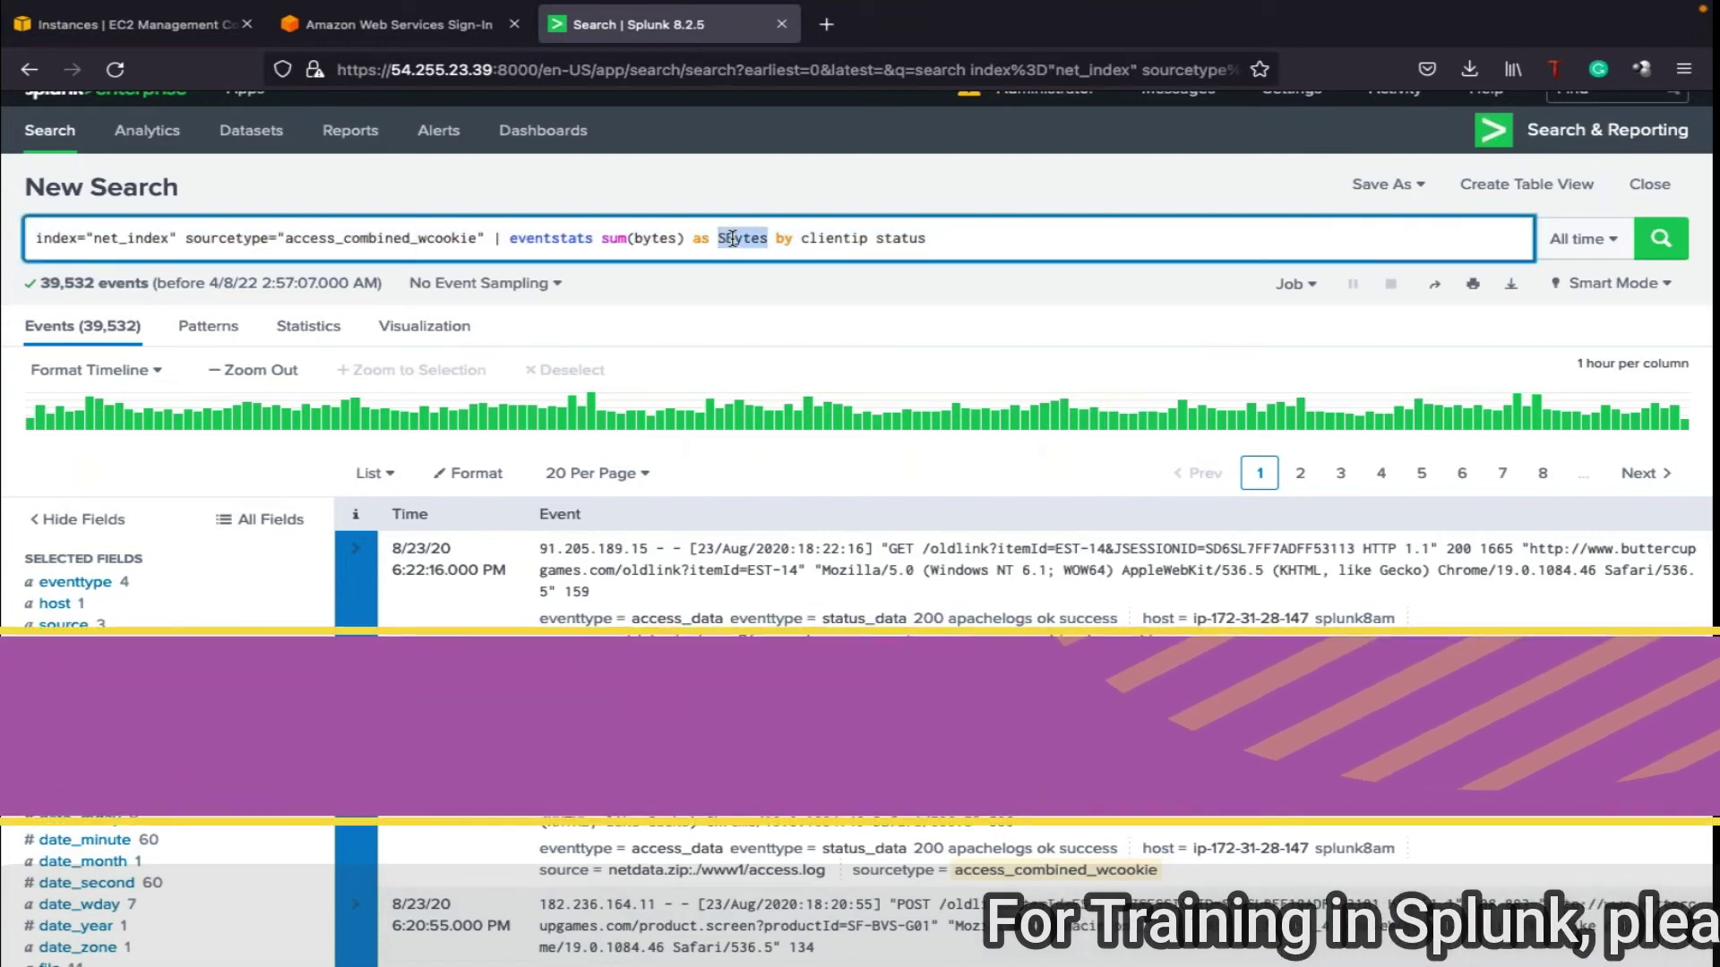
pyautogui.scroll(-1, 261, 602)
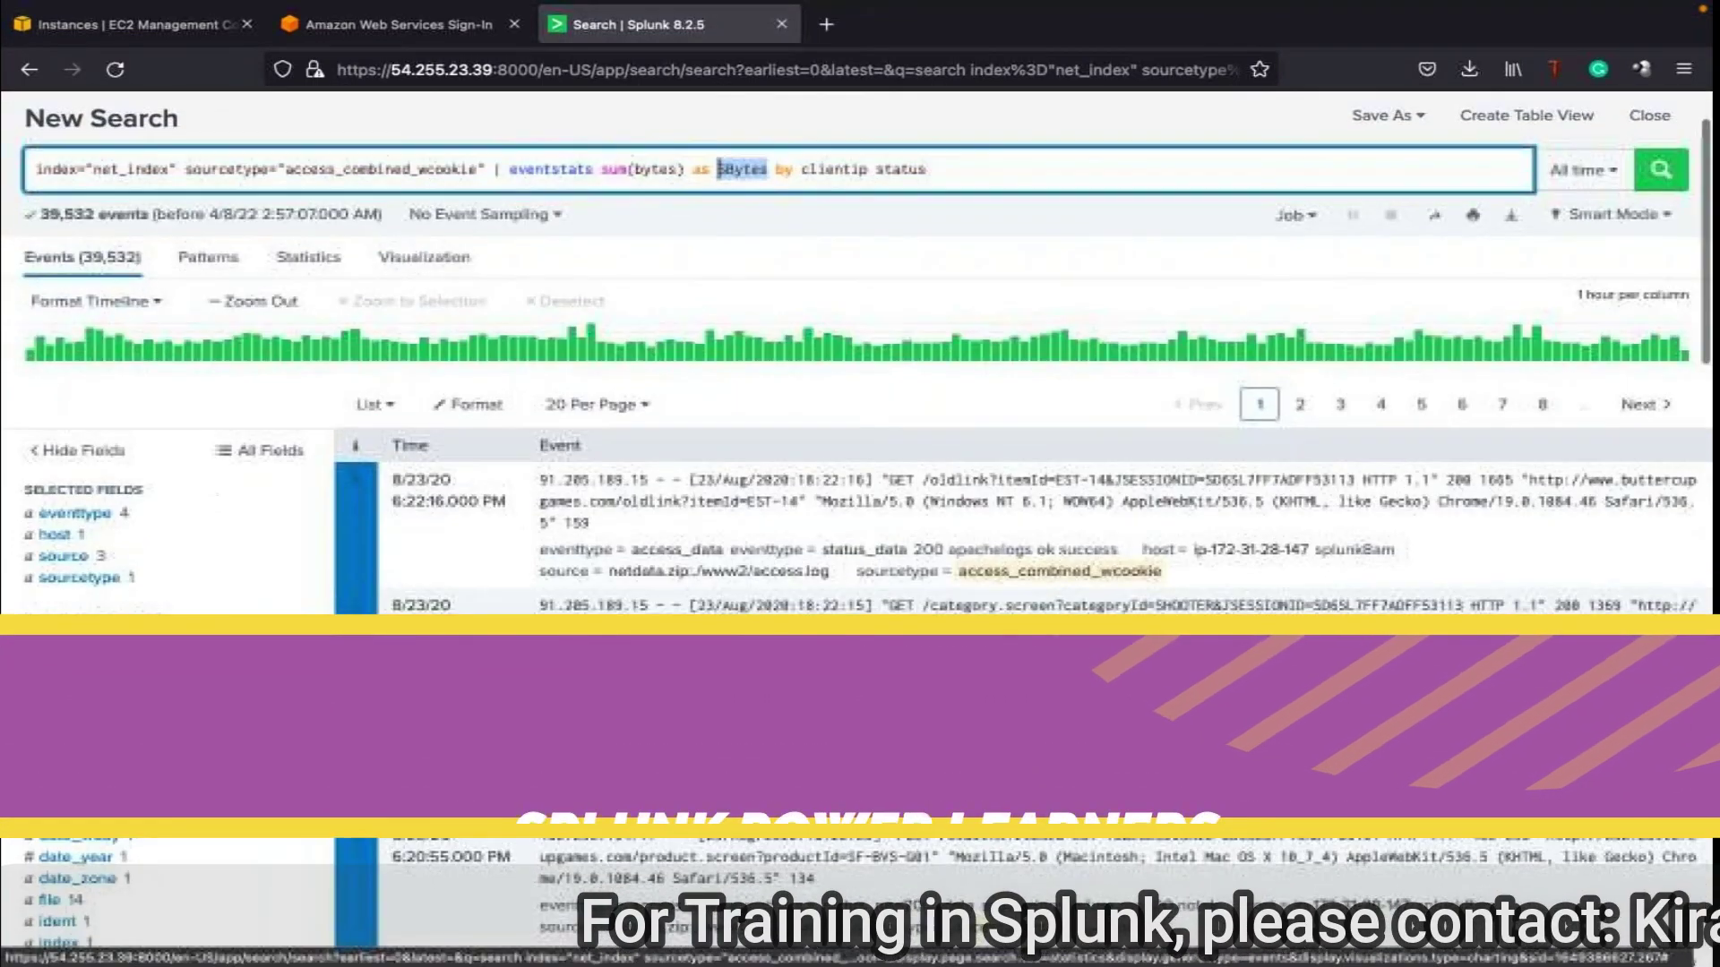
pyautogui.scroll(-3, 860, 448)
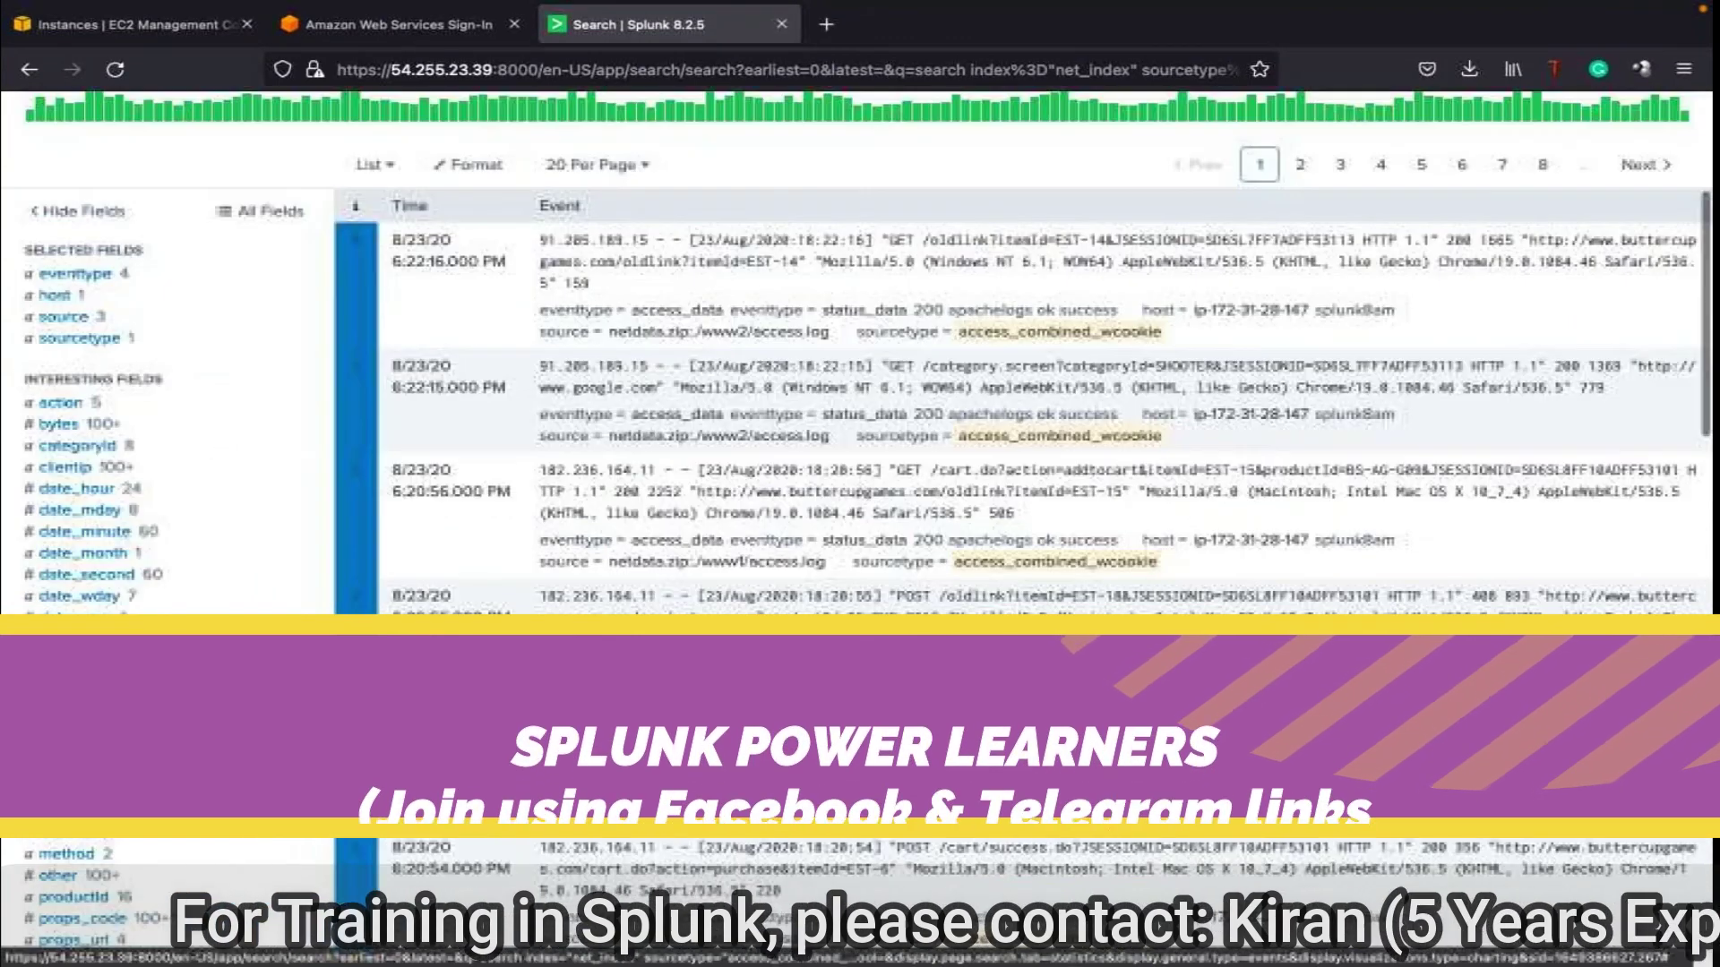
pyautogui.scroll(-5, 1021, 394)
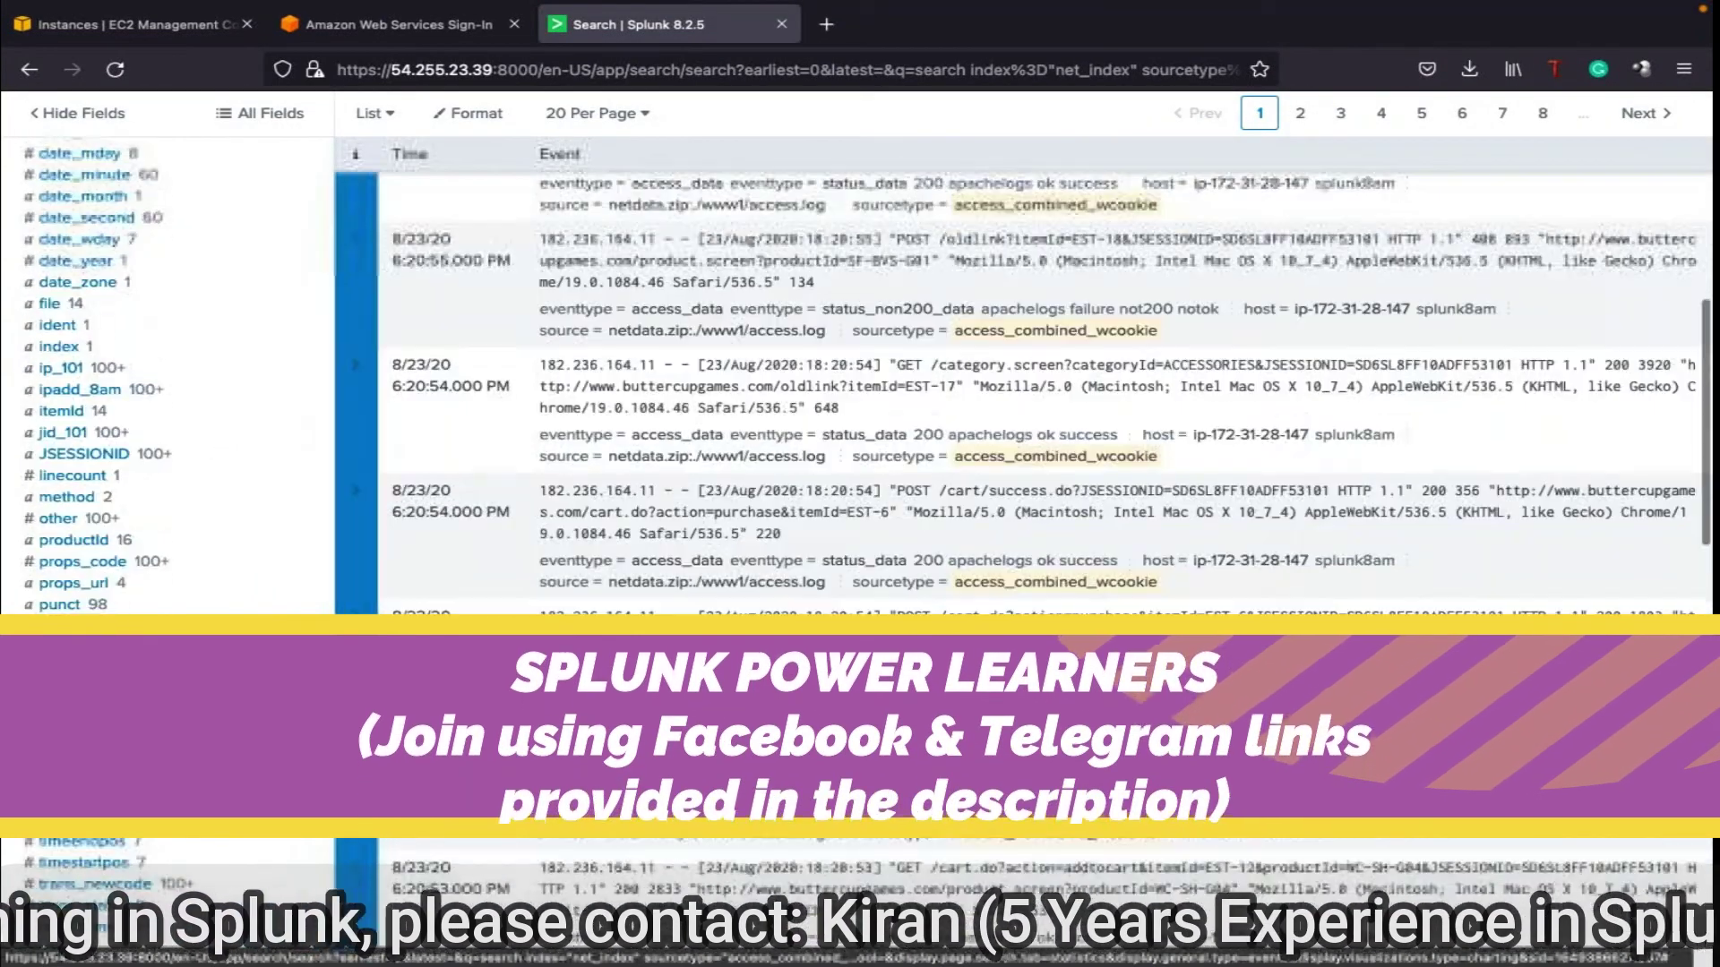
pyautogui.scroll(-3, 88, 498)
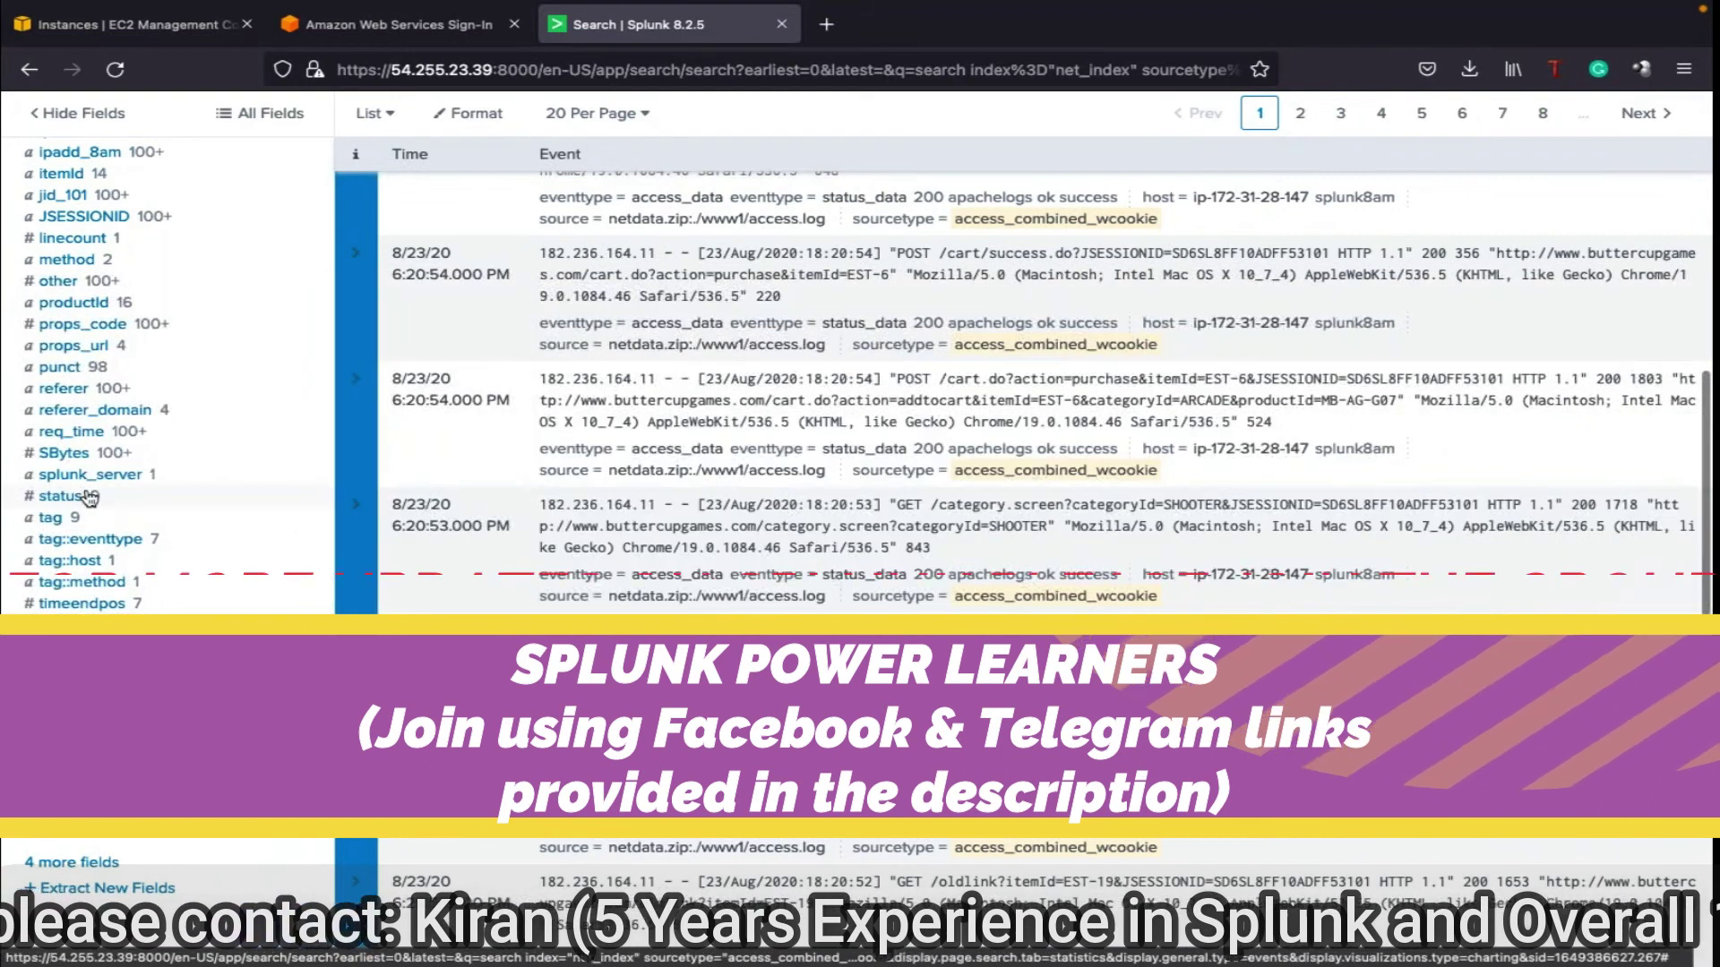
pyautogui.click(78, 453)
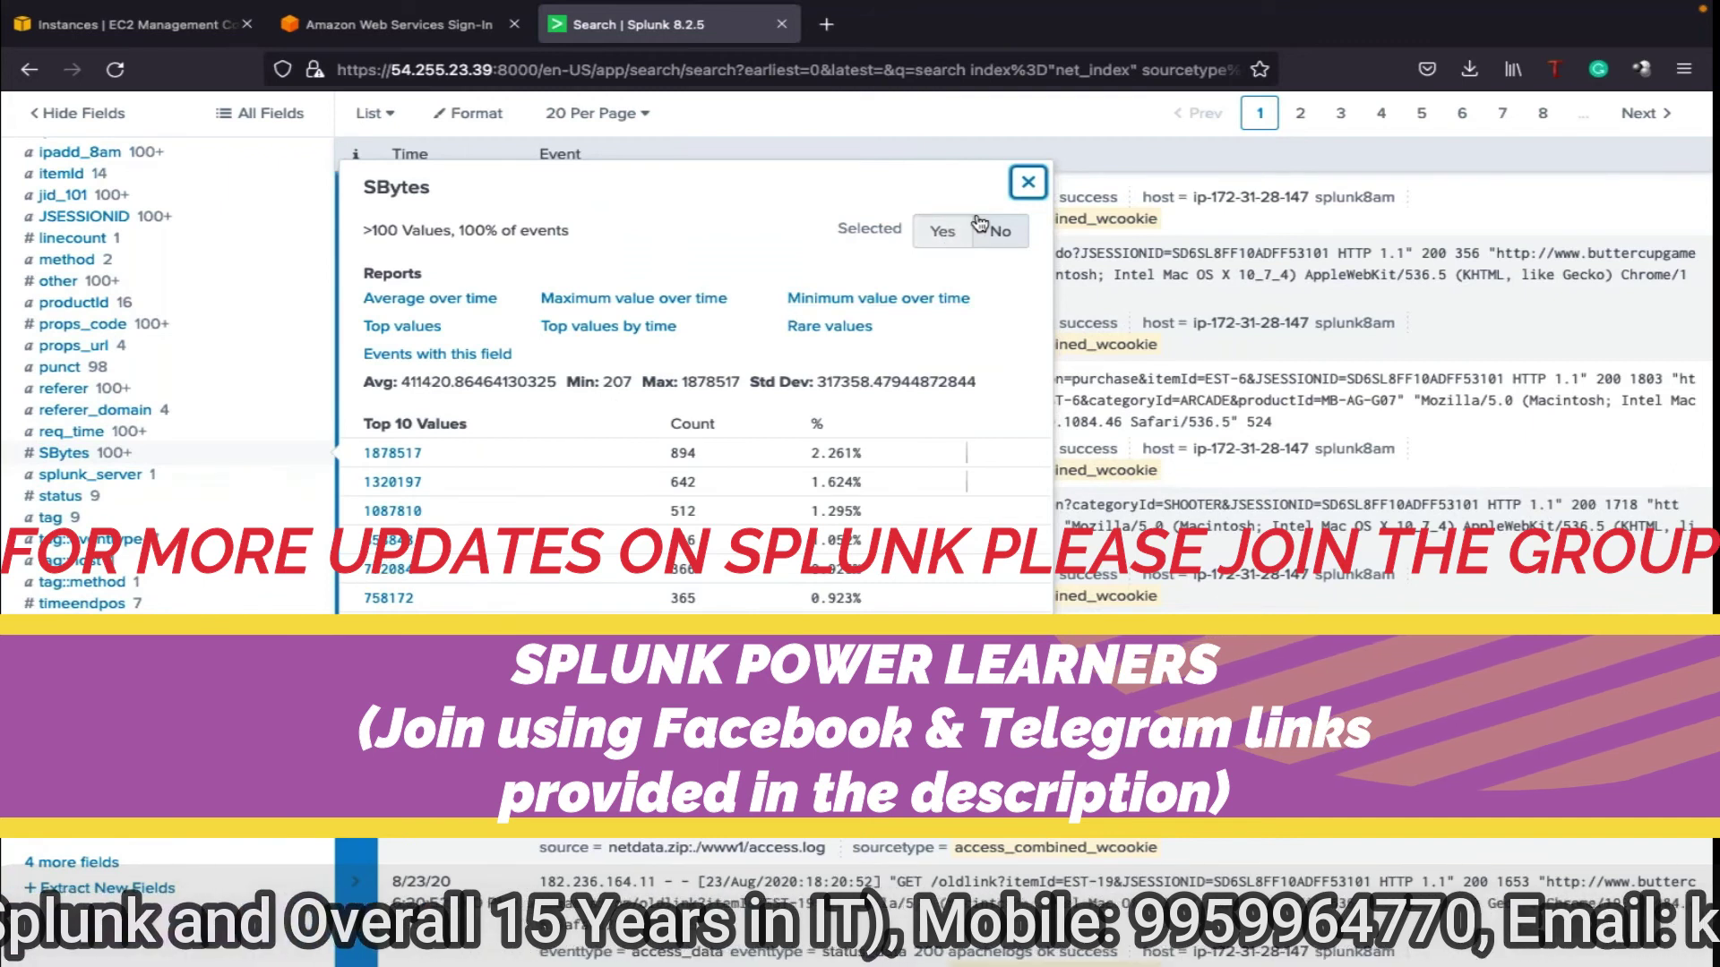
pyautogui.click(1028, 182)
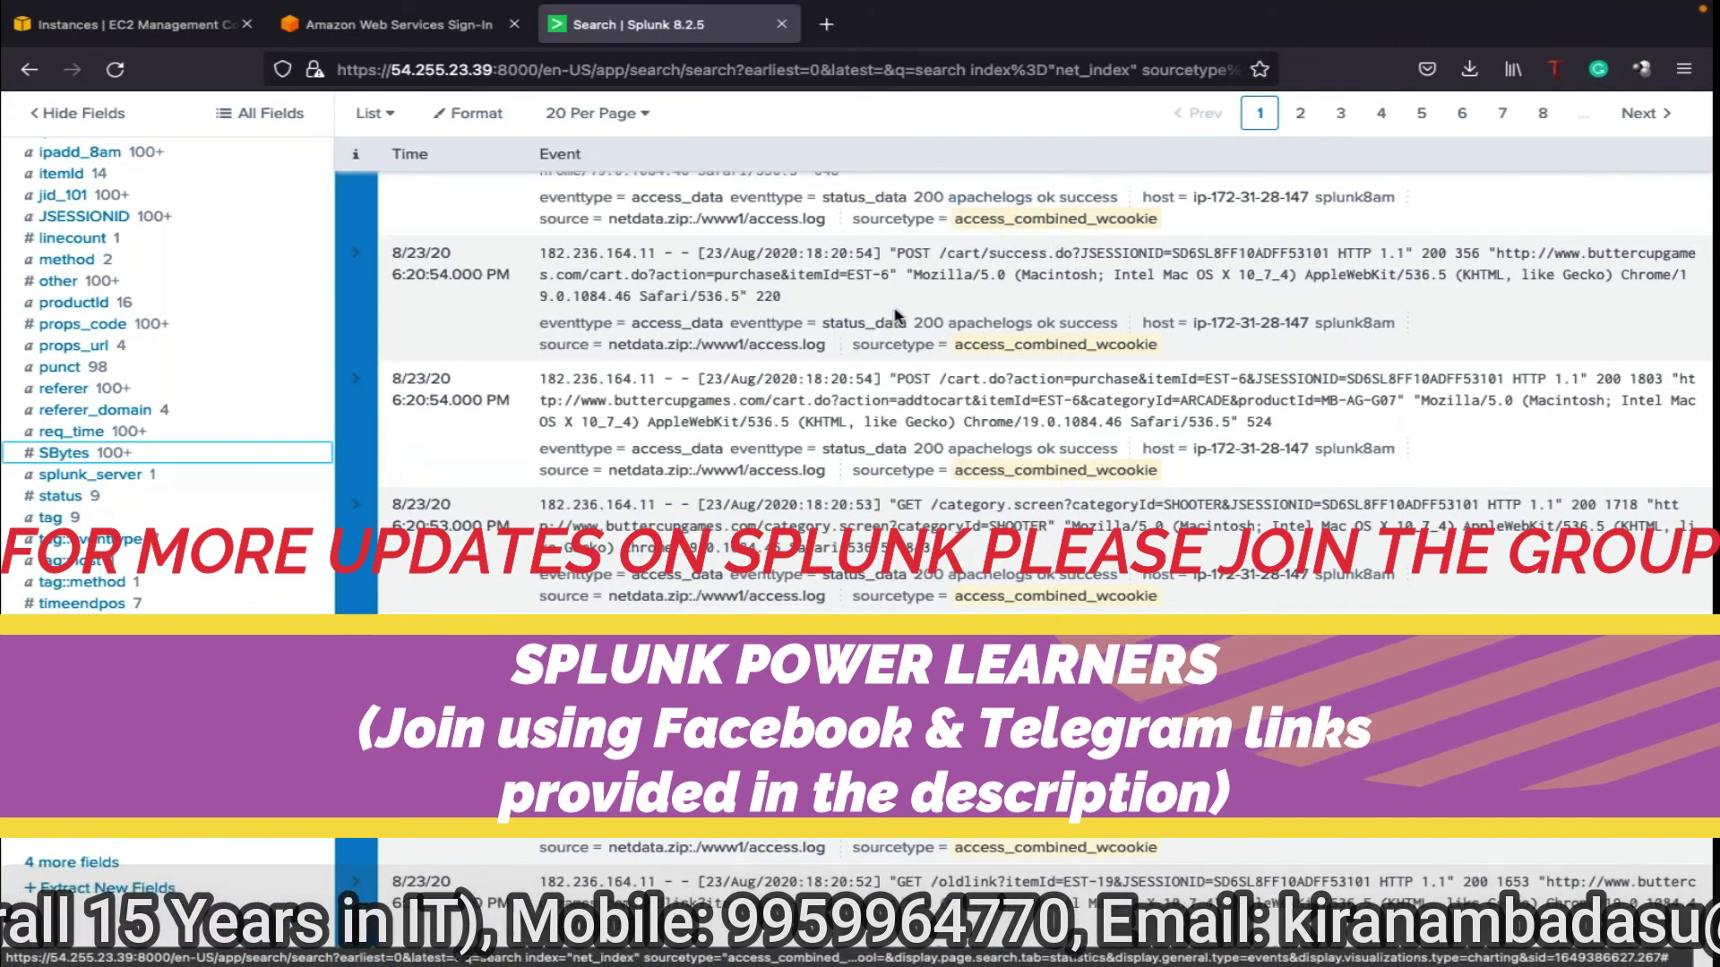
pyautogui.scroll(10, 896, 315)
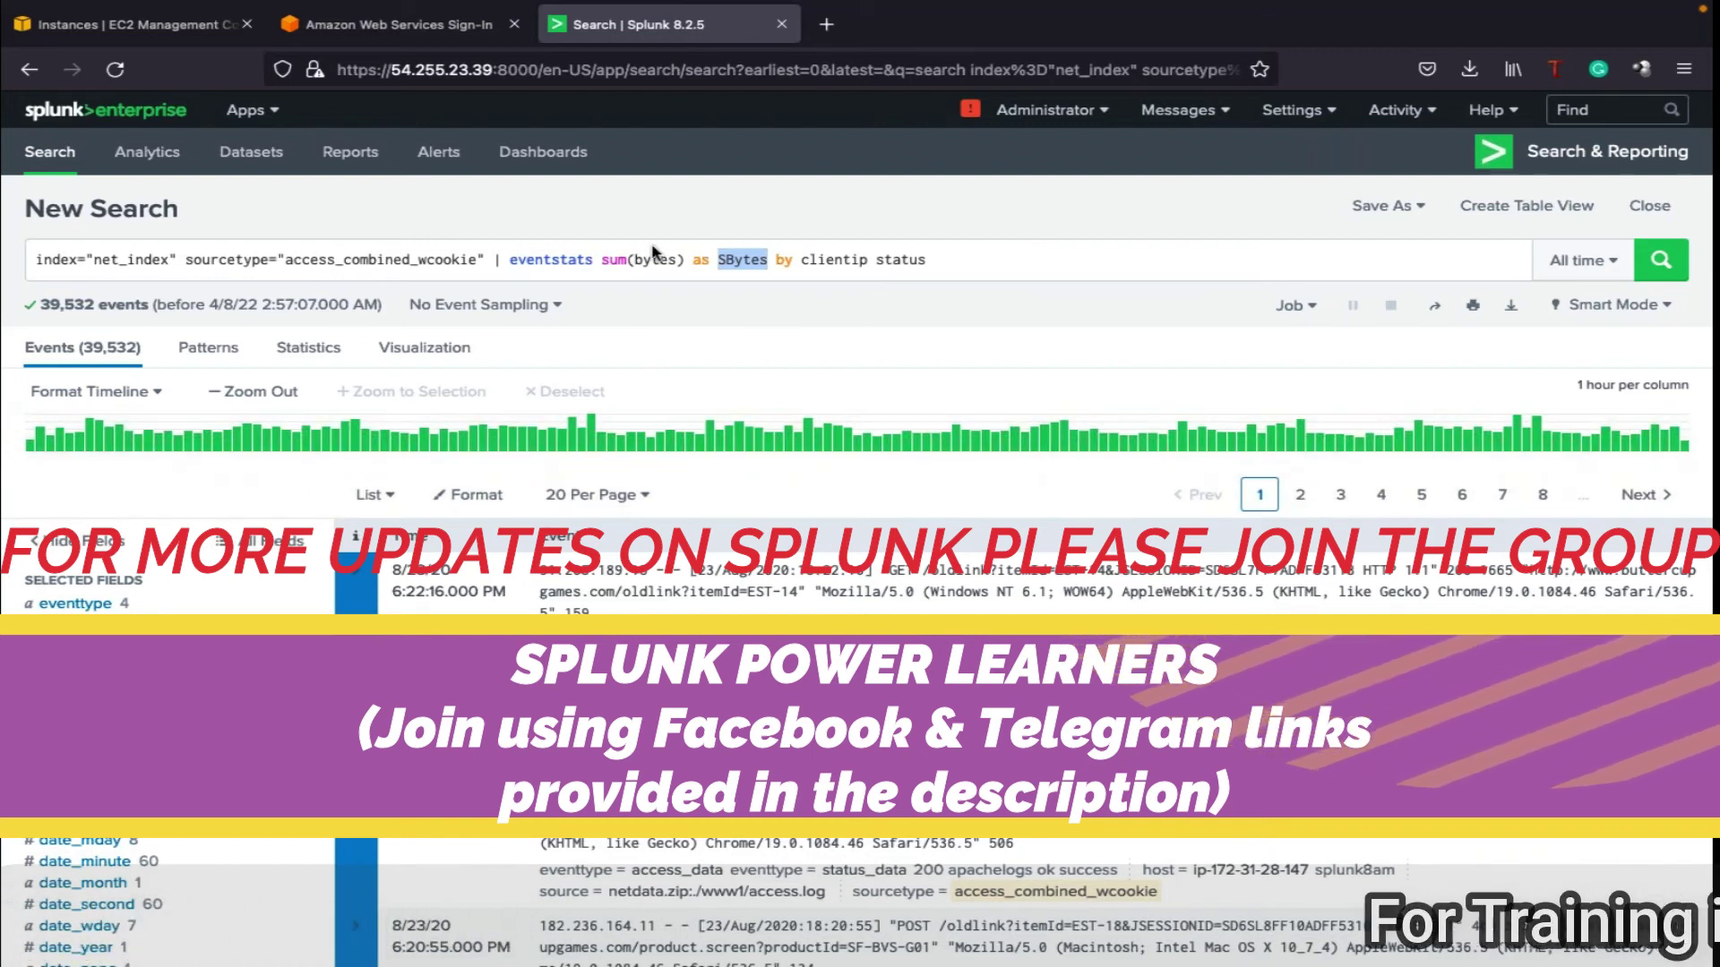
pyautogui.click(982, 254)
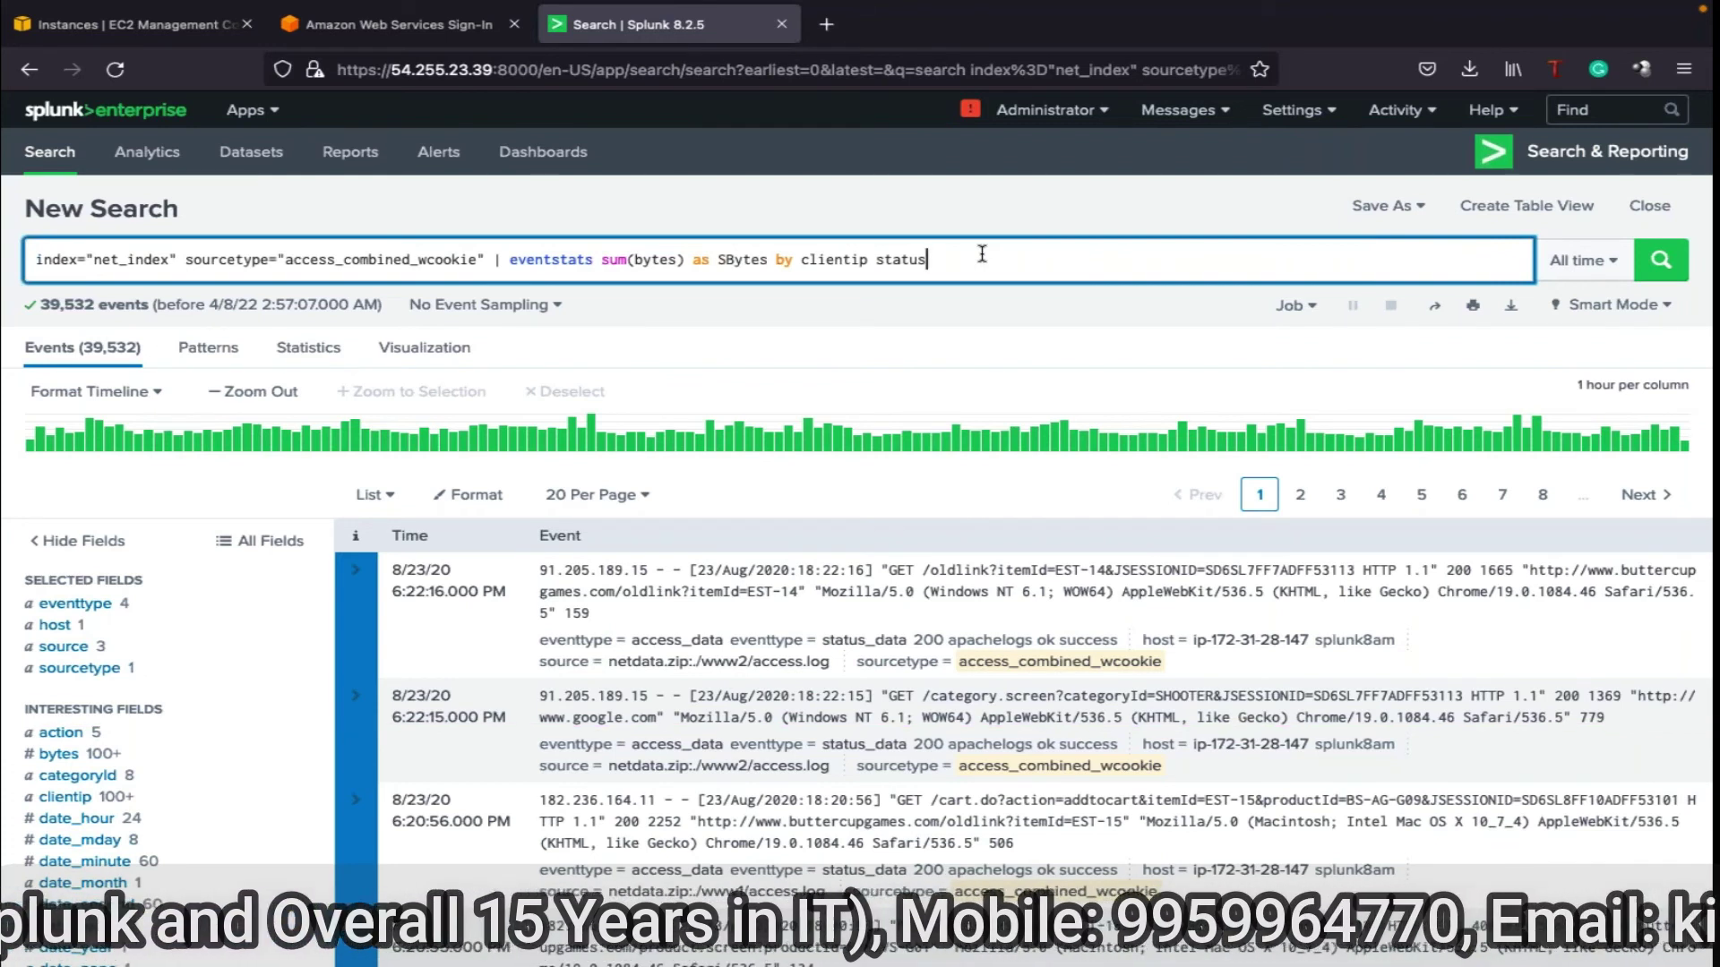
pyautogui.doubleClick(750, 266)
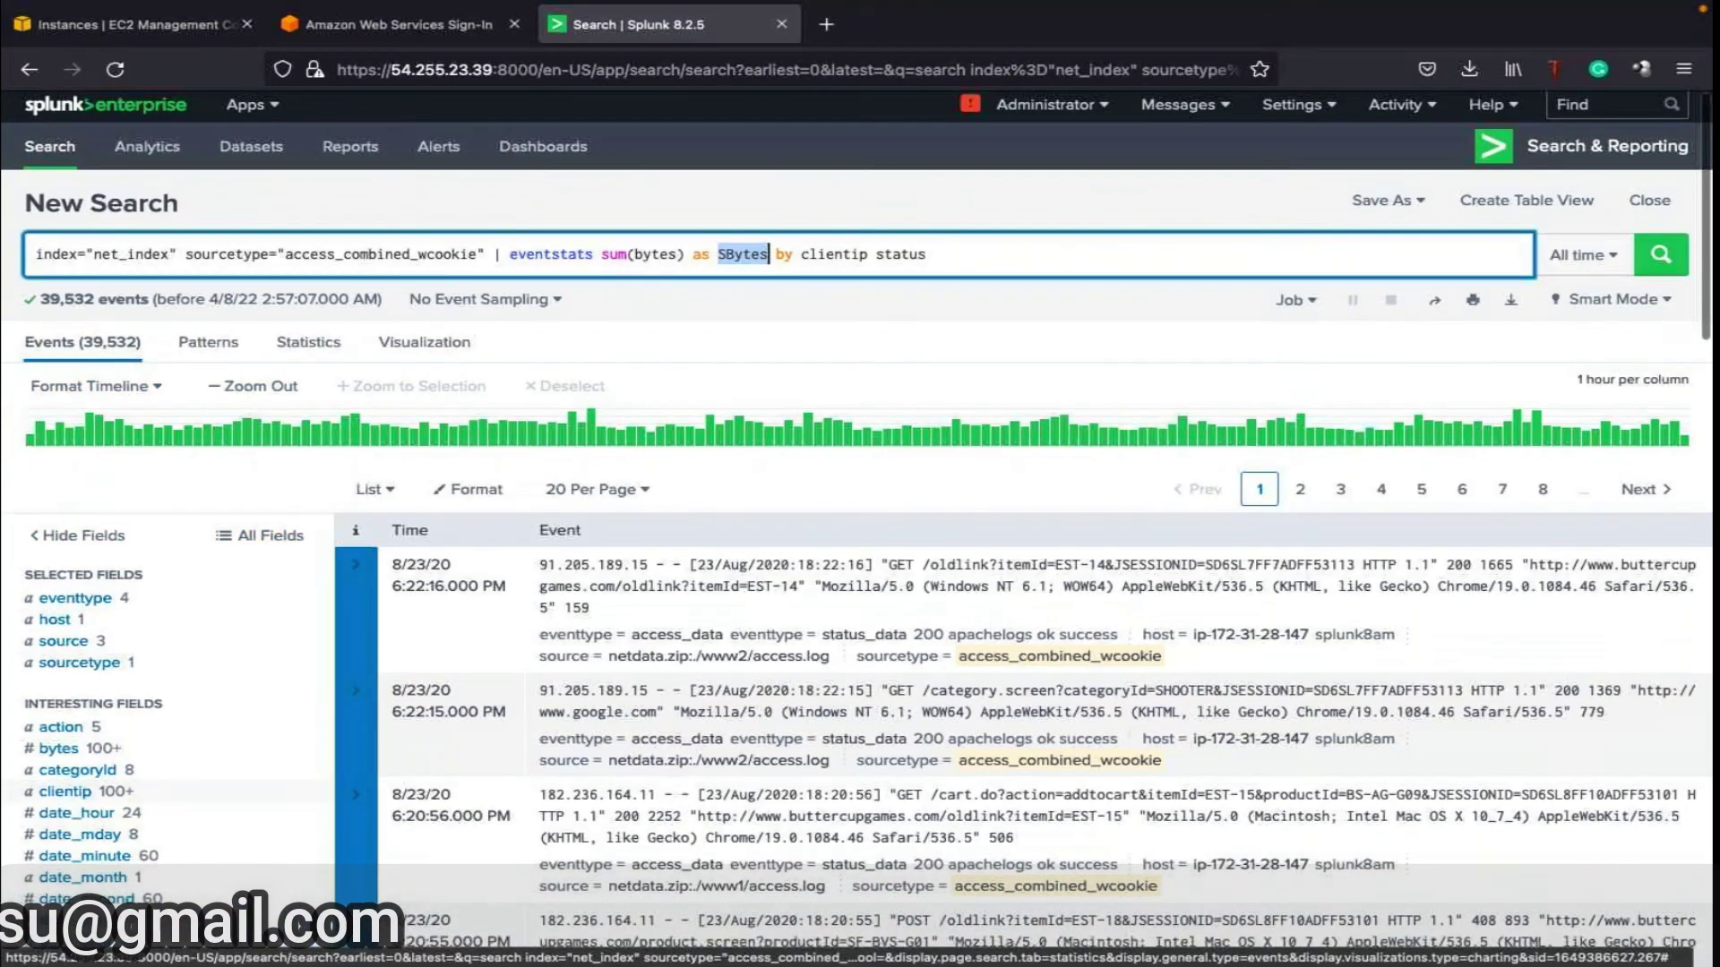
pyautogui.scroll(-3, 90, 792)
pyautogui.scroll(1, 89, 784)
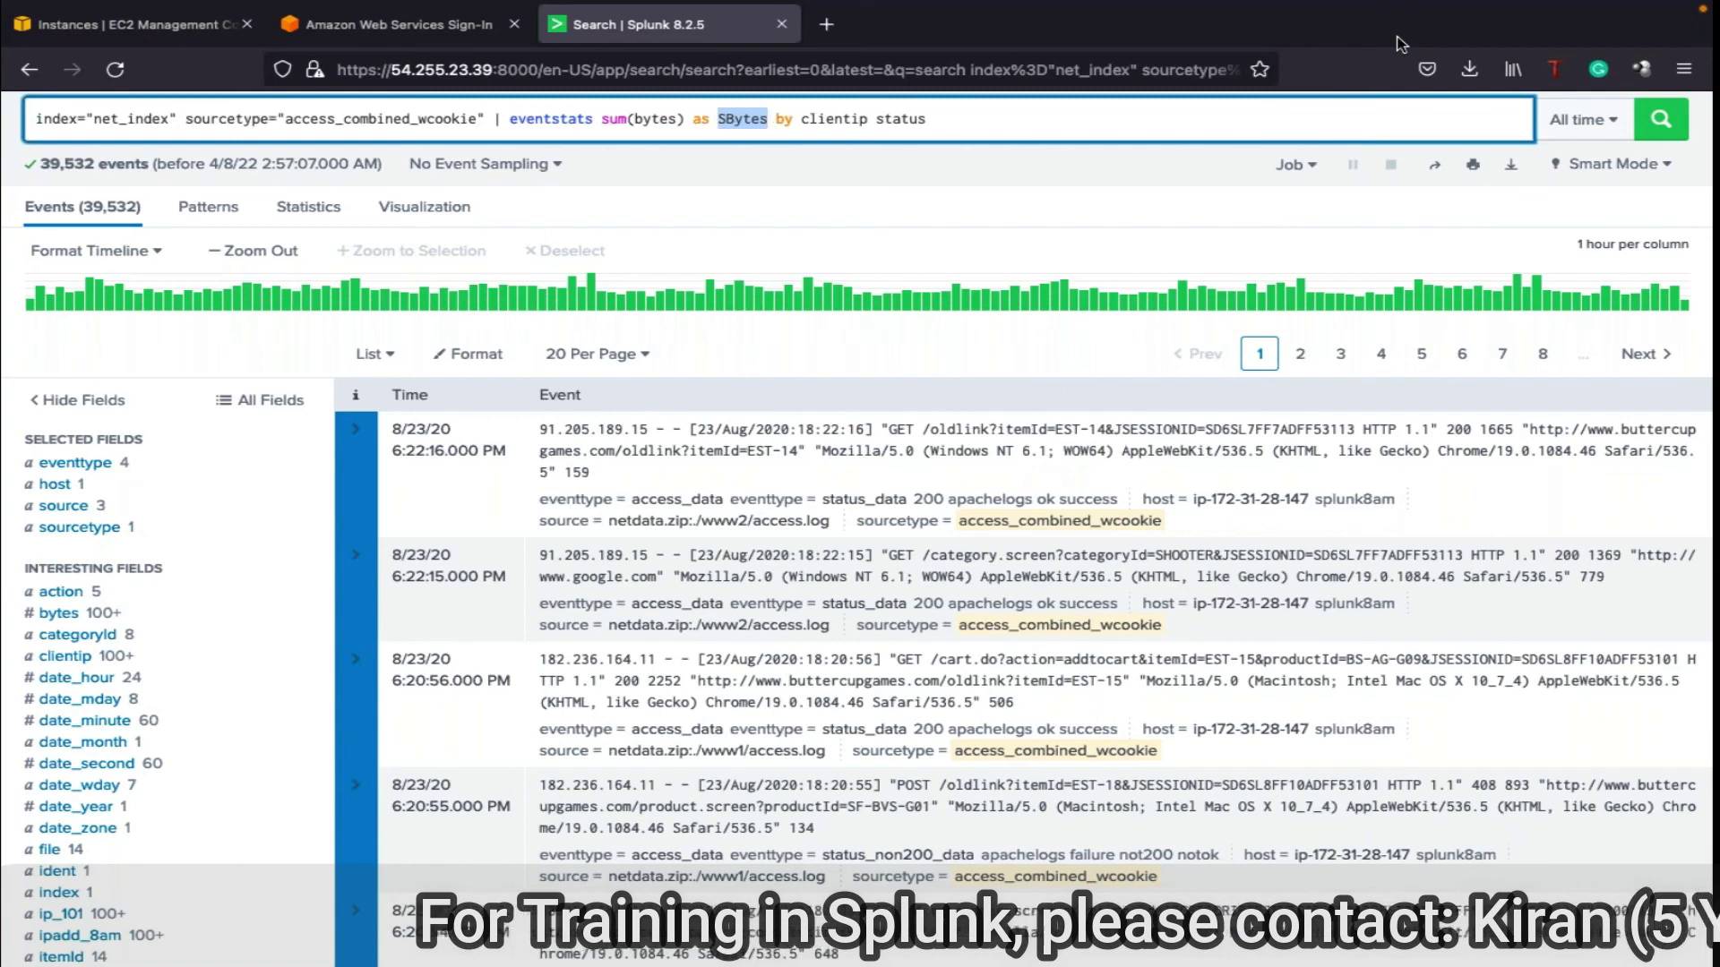
# - Change the eventstats command to streamstats in the query that sums bytes as SBytes by clientip and status
pyautogui.moveTo(800, 298)
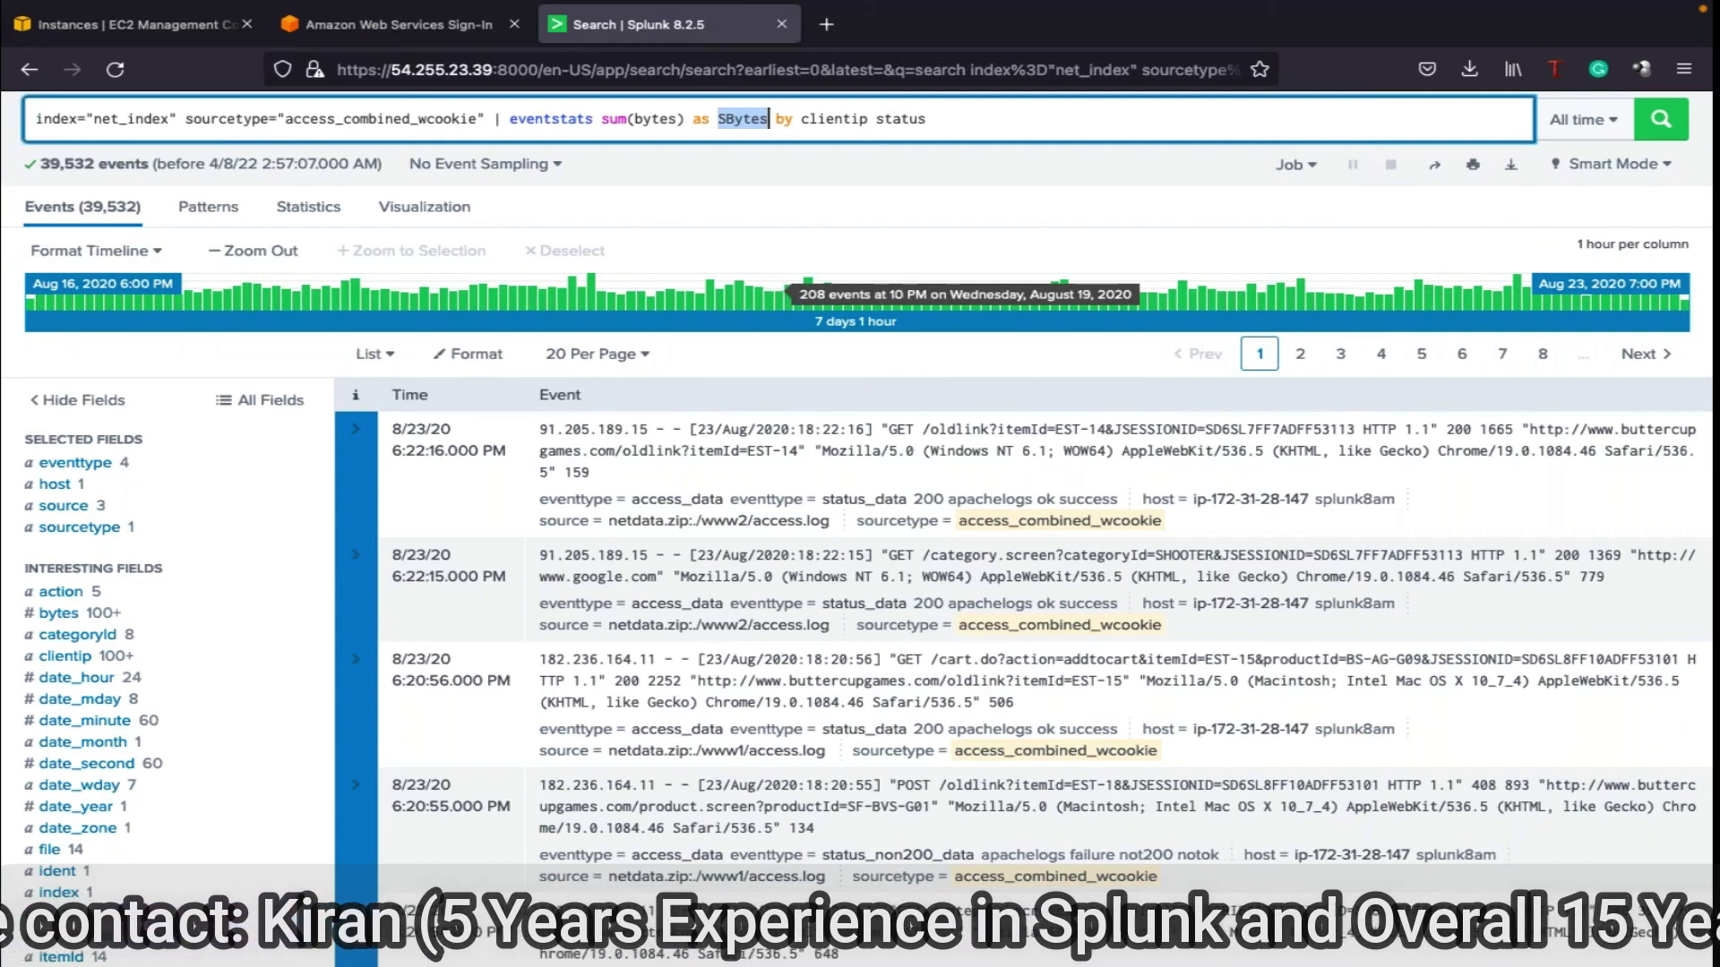
pyautogui.moveTo(552, 119); pyautogui.dragTo(507, 120)
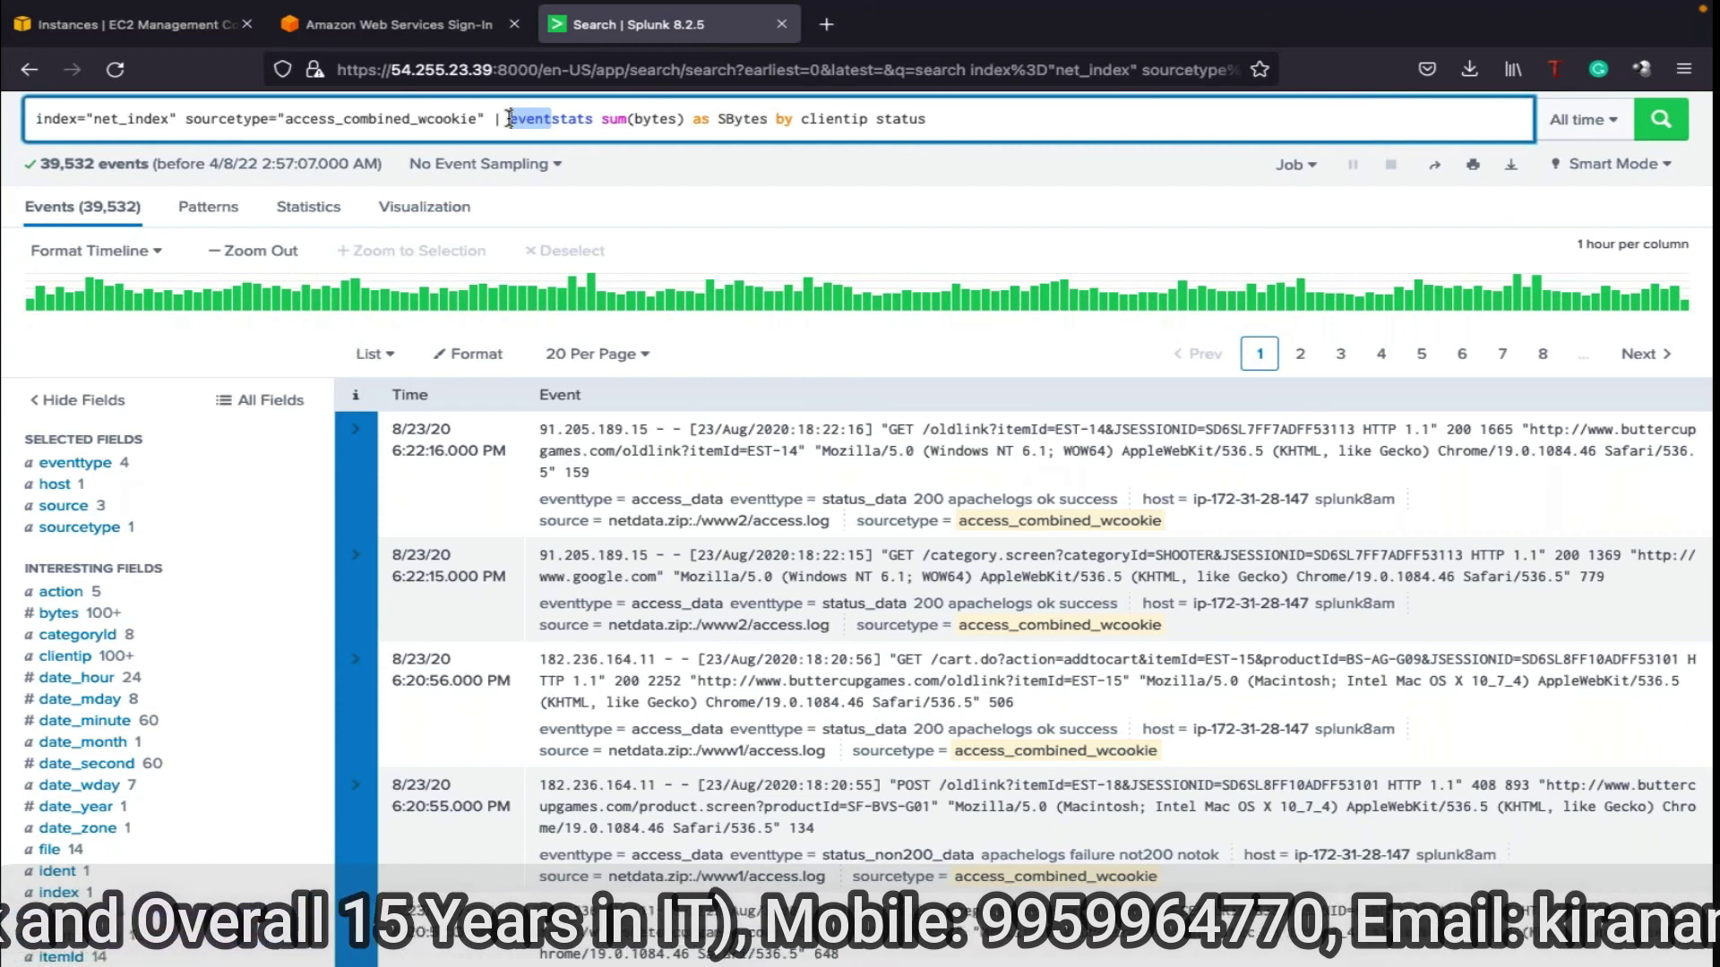
pyautogui.write('stream')
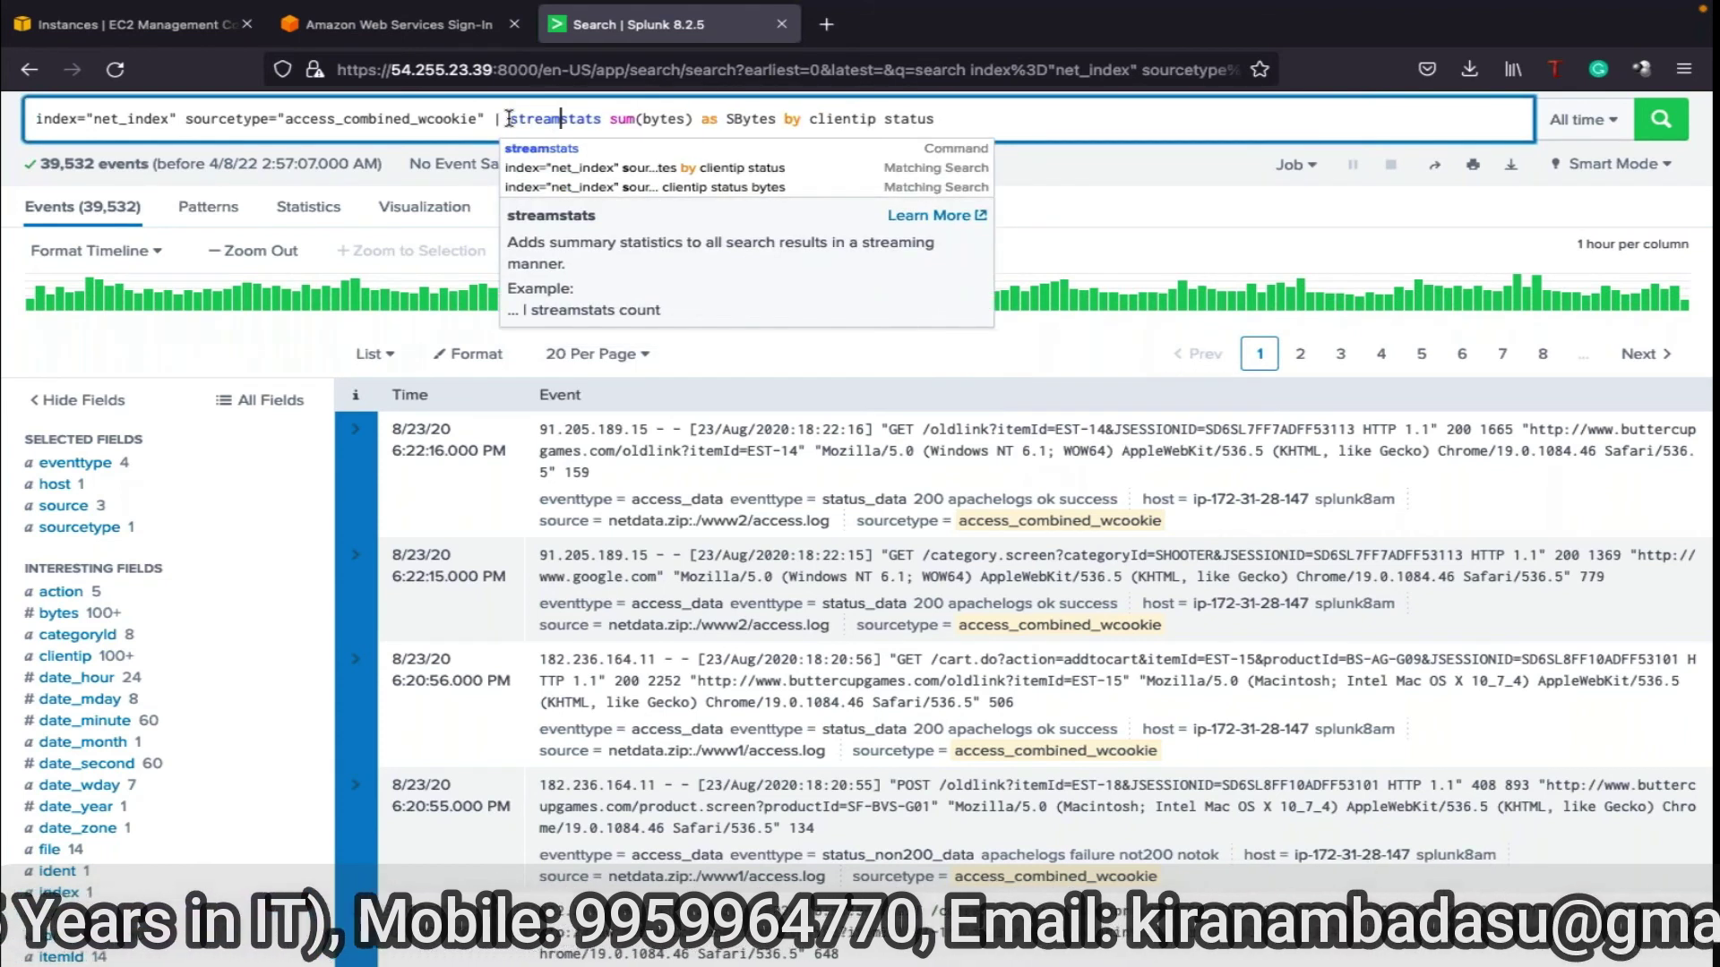